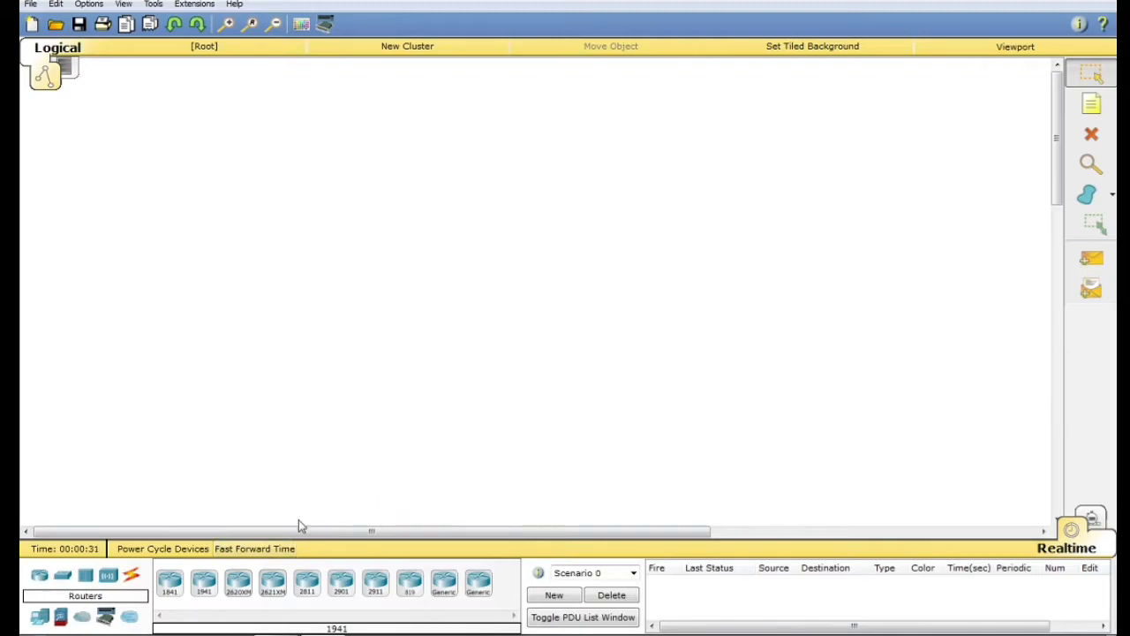
Place a 2811 router near the upper middle of the workspace and a 2950-24 switch below it
click(307, 583)
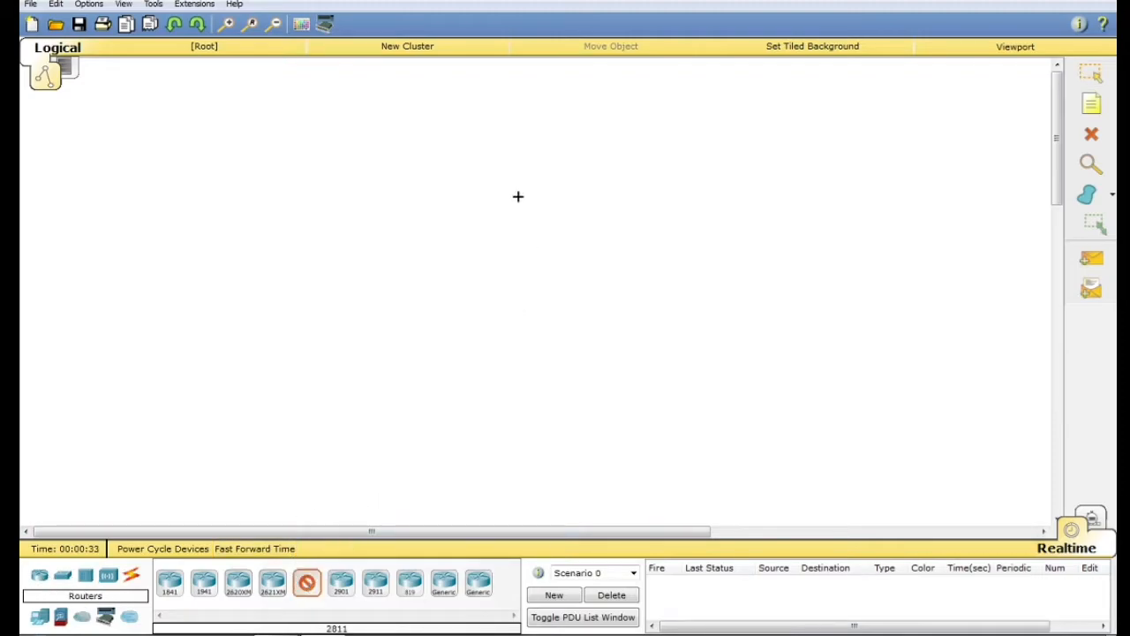
click(523, 154)
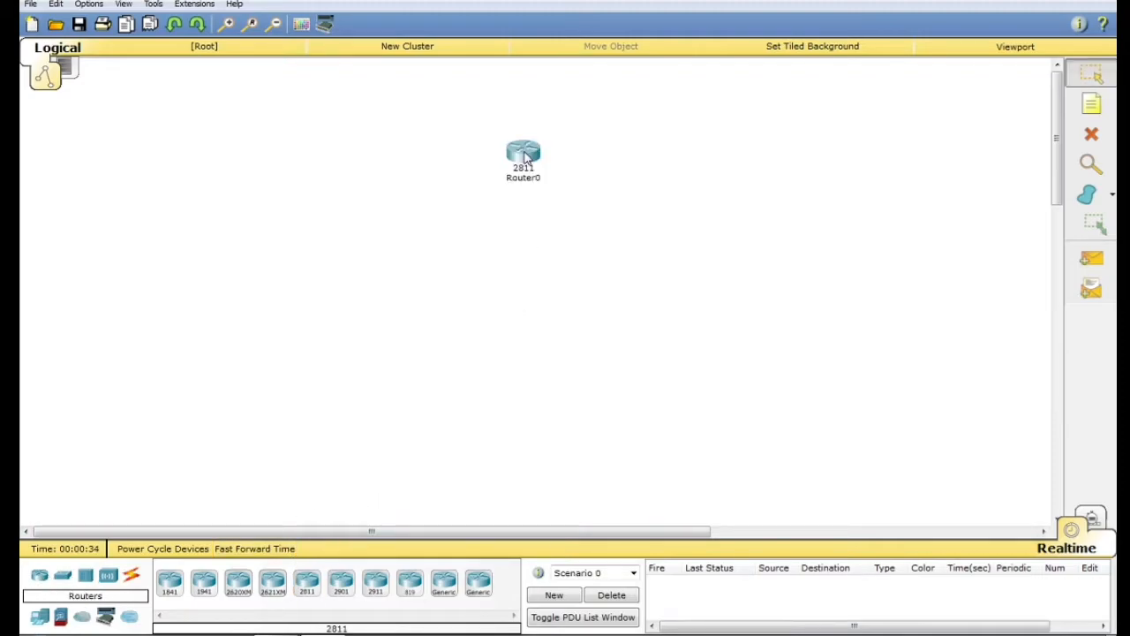
click(66, 581)
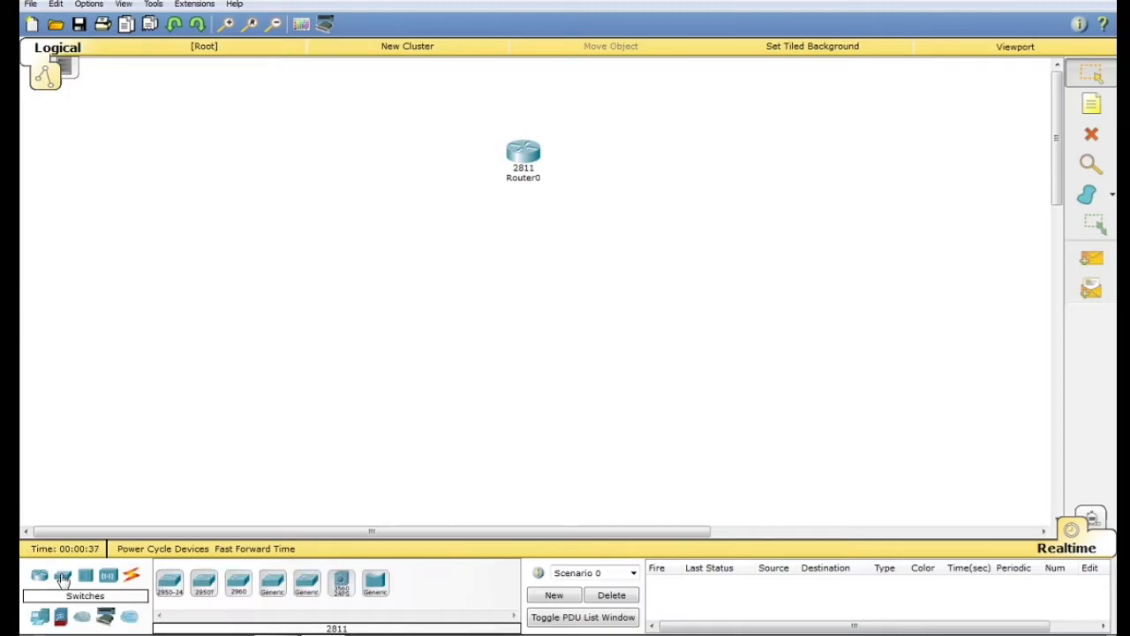
click(175, 593)
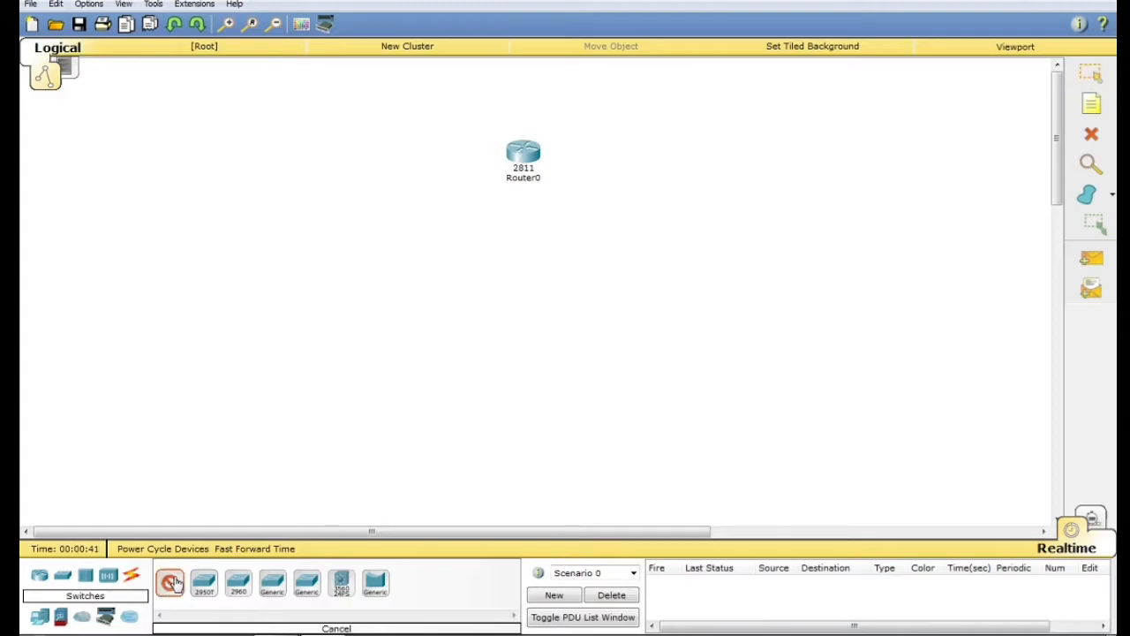
click(520, 269)
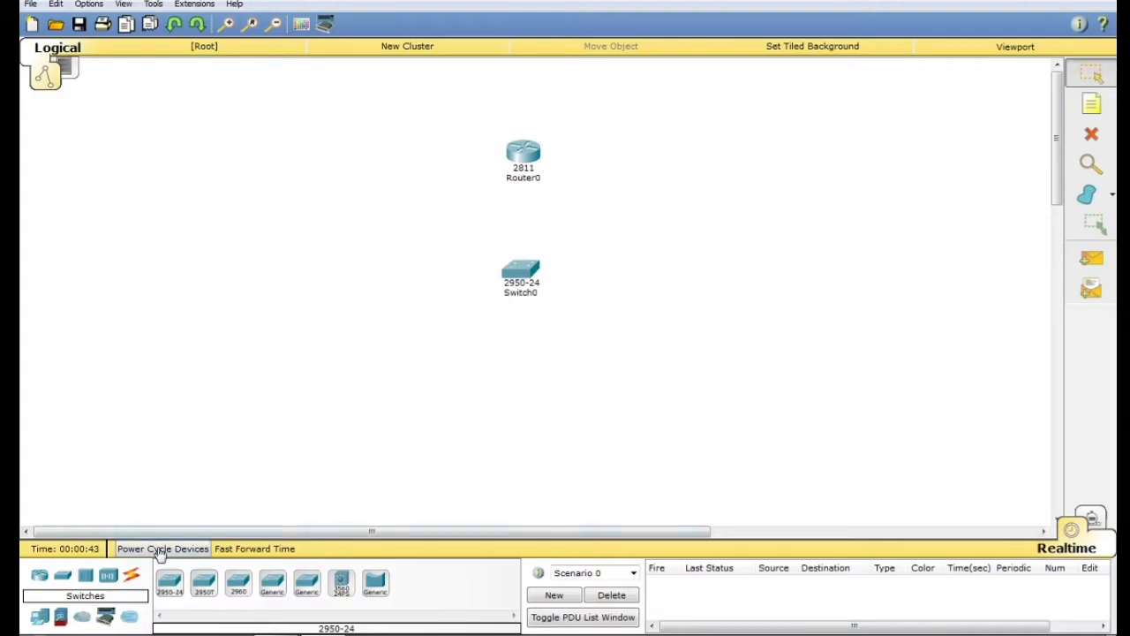
Place three 7960 IP phones side by side in a row below the switch
click(38, 619)
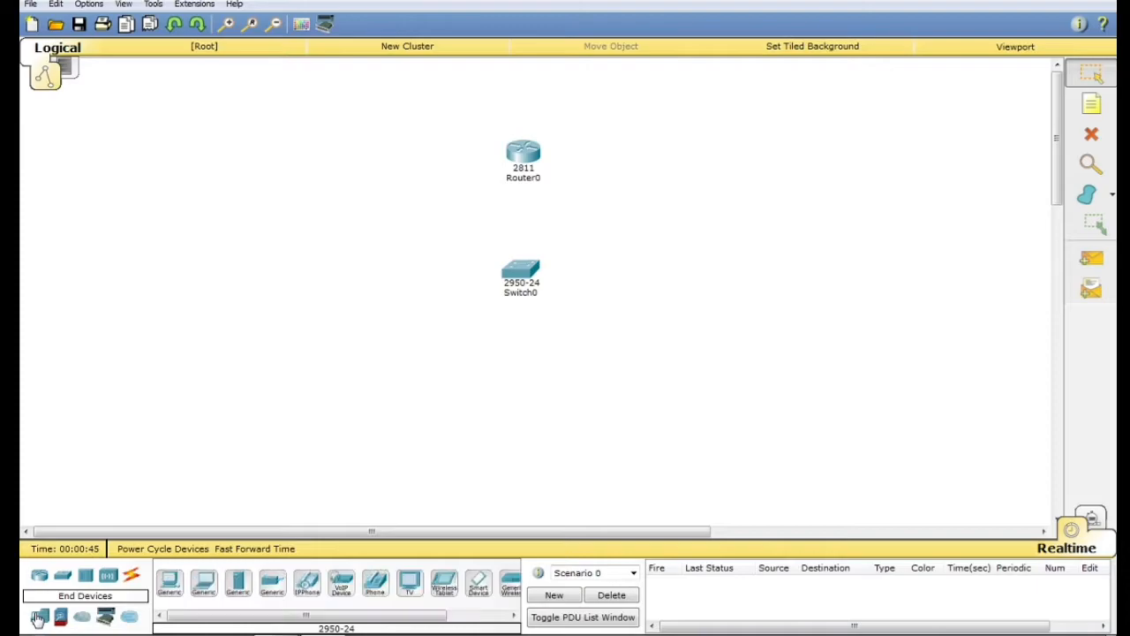
click(307, 583)
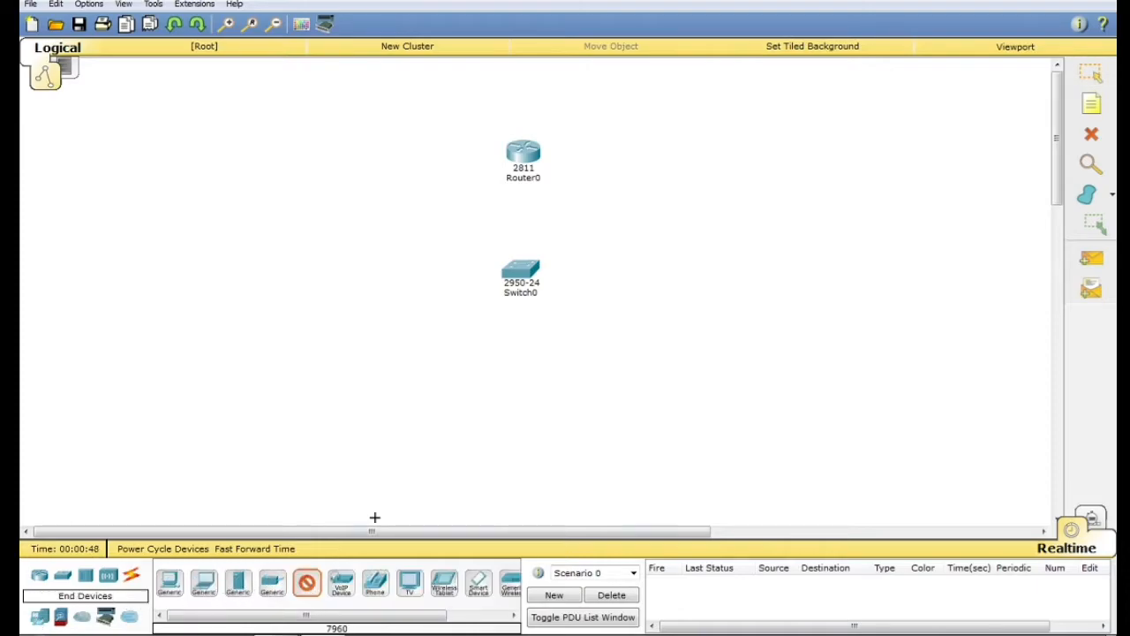
click(424, 402)
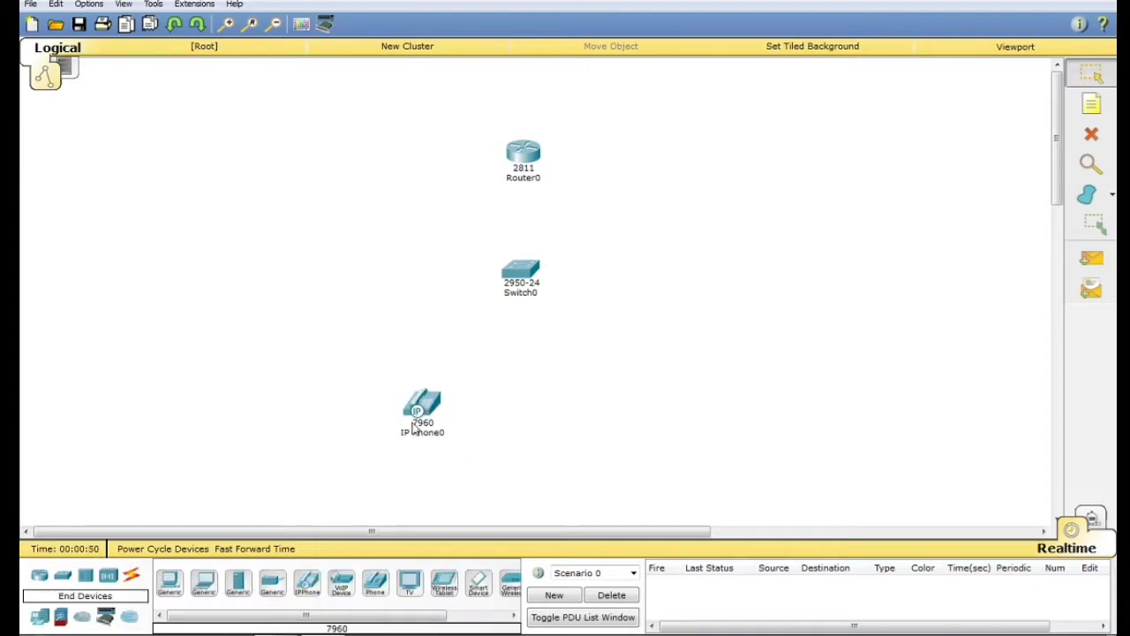
click(522, 406)
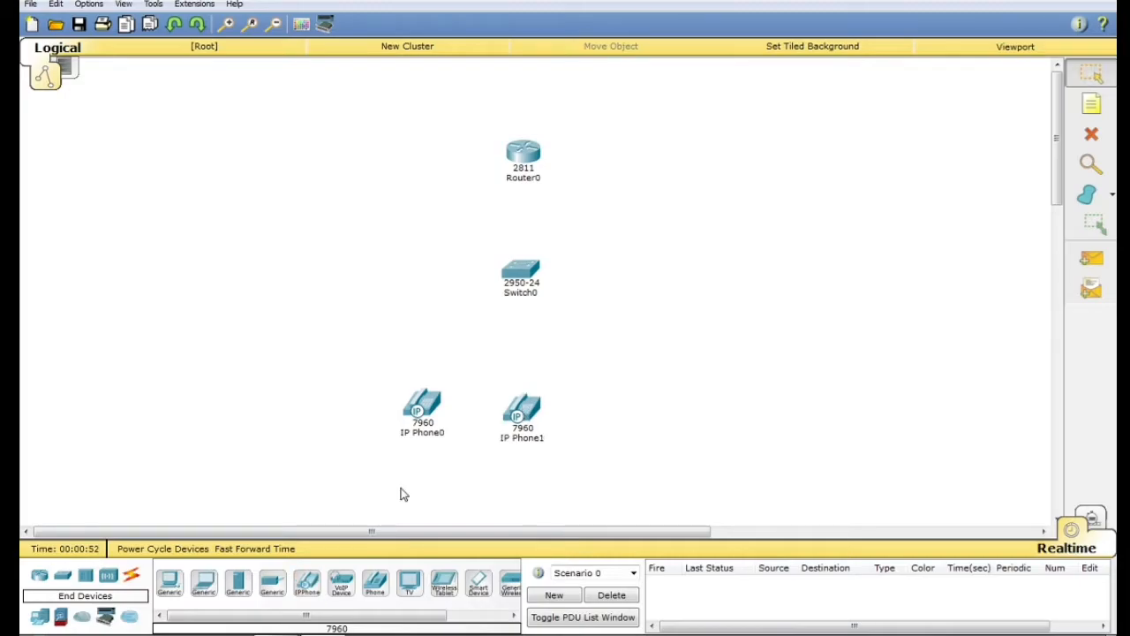
click(627, 396)
Move the three IP phones together slightly up, closer to the switch
drag(344, 389, 748, 467)
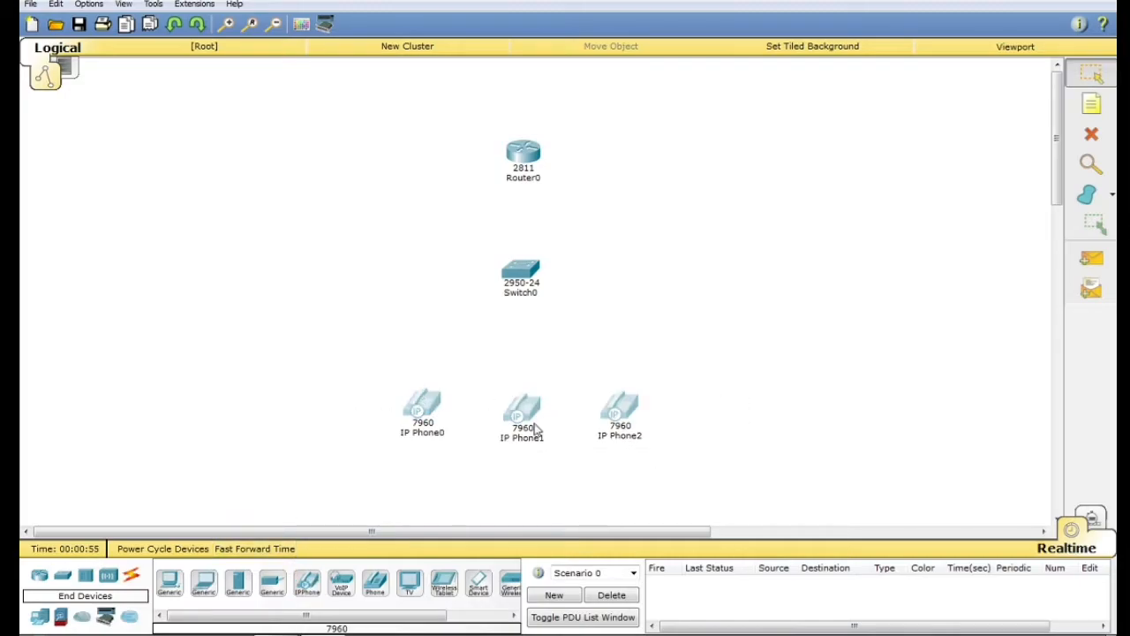
drag(534, 430, 531, 394)
click(450, 403)
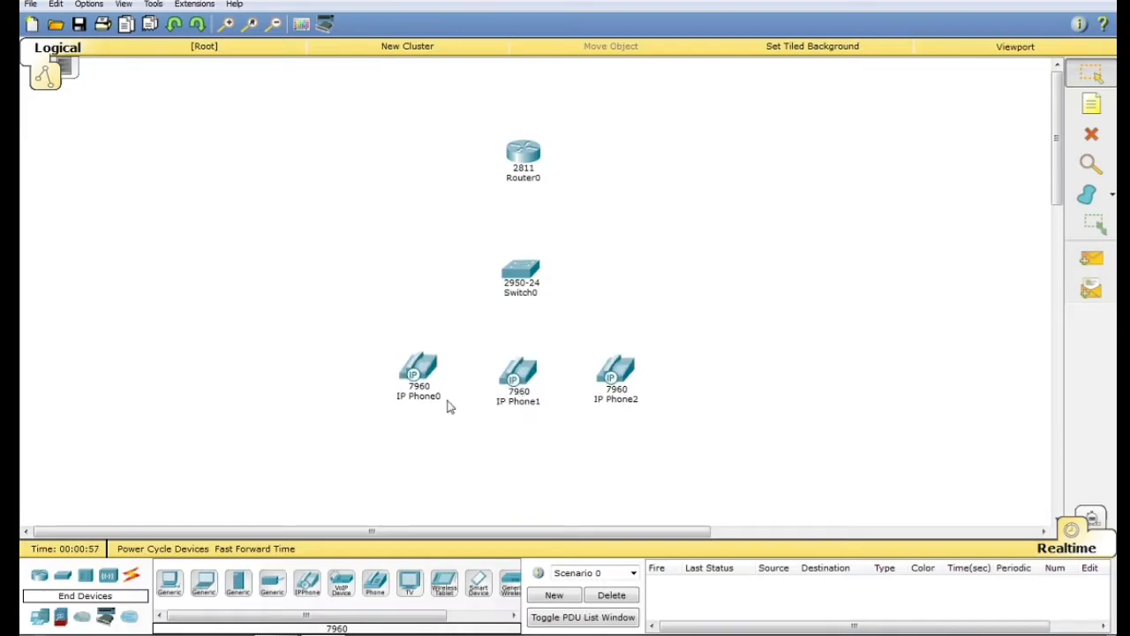
Connect Router0's FastEthernet0/0 to Switch0's FastEthernet0/1 with a copper straight-through cable
click(131, 574)
click(237, 583)
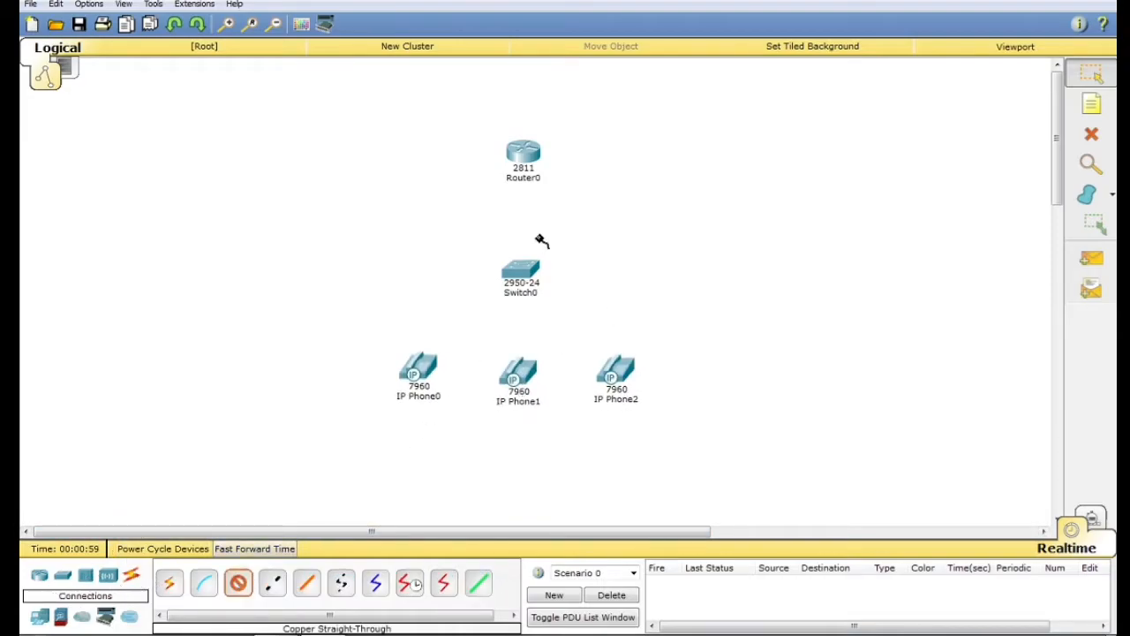
click(517, 156)
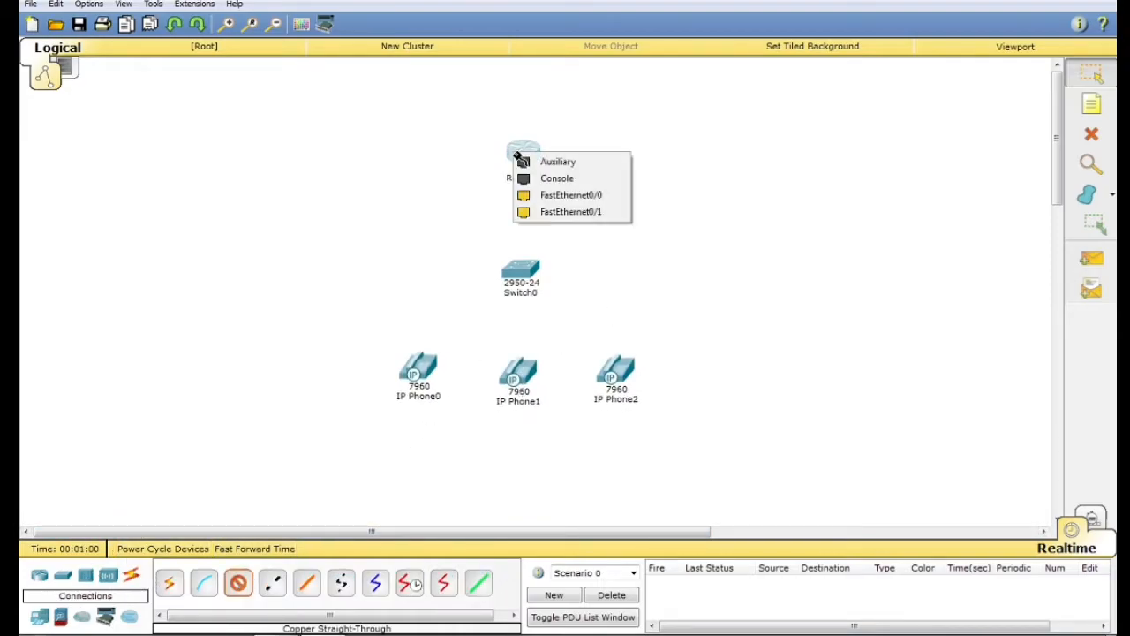
click(565, 195)
click(521, 267)
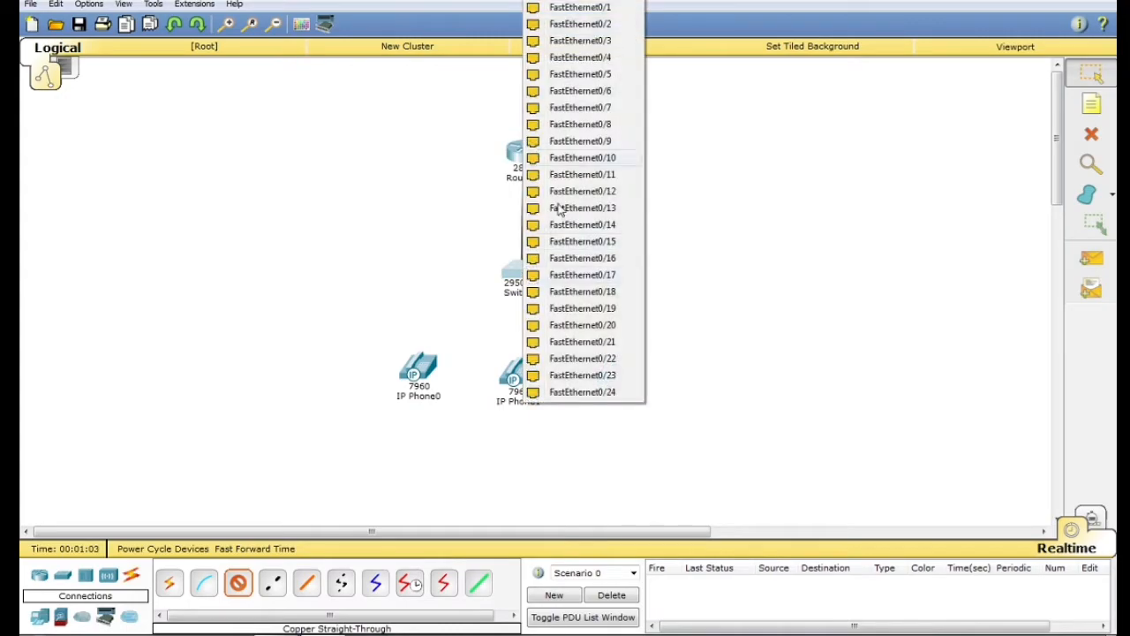
click(586, 11)
Connect Switch0's FastEthernet0/2 to the Switch port of IP Phone0 with a copper straight-through cable
click(237, 584)
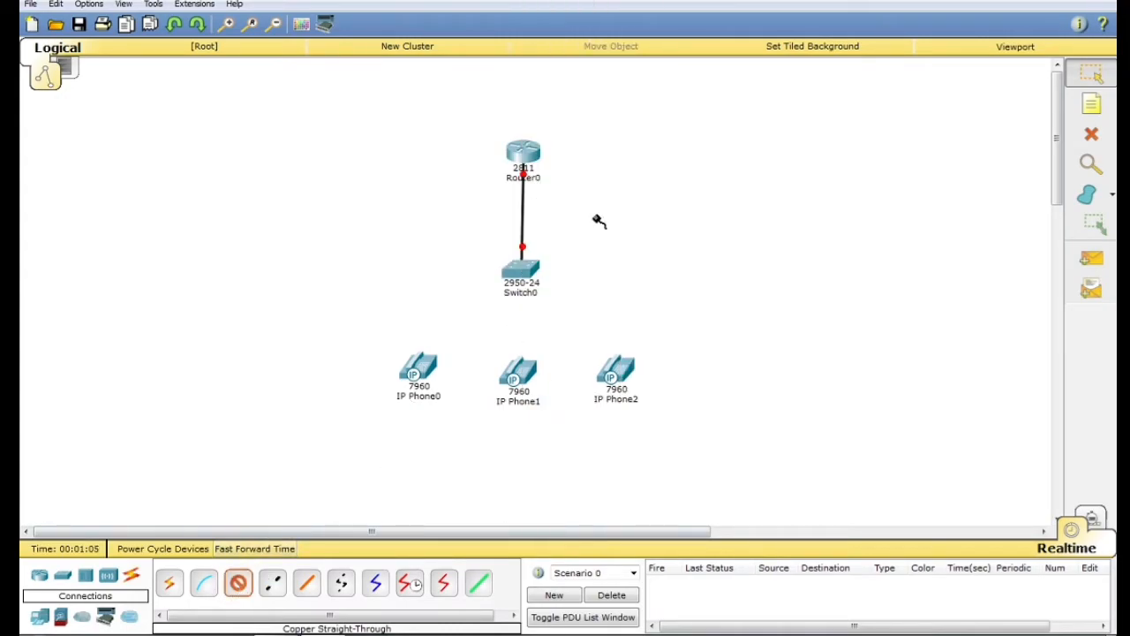
click(521, 268)
click(606, 12)
click(415, 369)
click(452, 376)
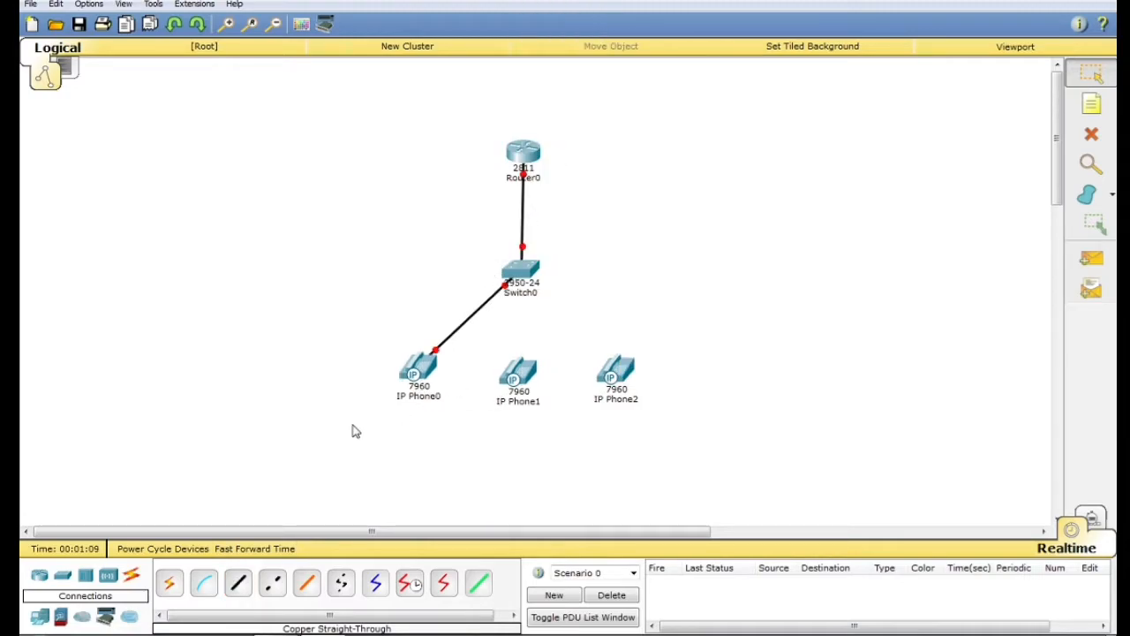
Connect Switch0's FastEthernet0/3 to the Switch port of IP Phone1 with a copper straight-through cable
click(238, 582)
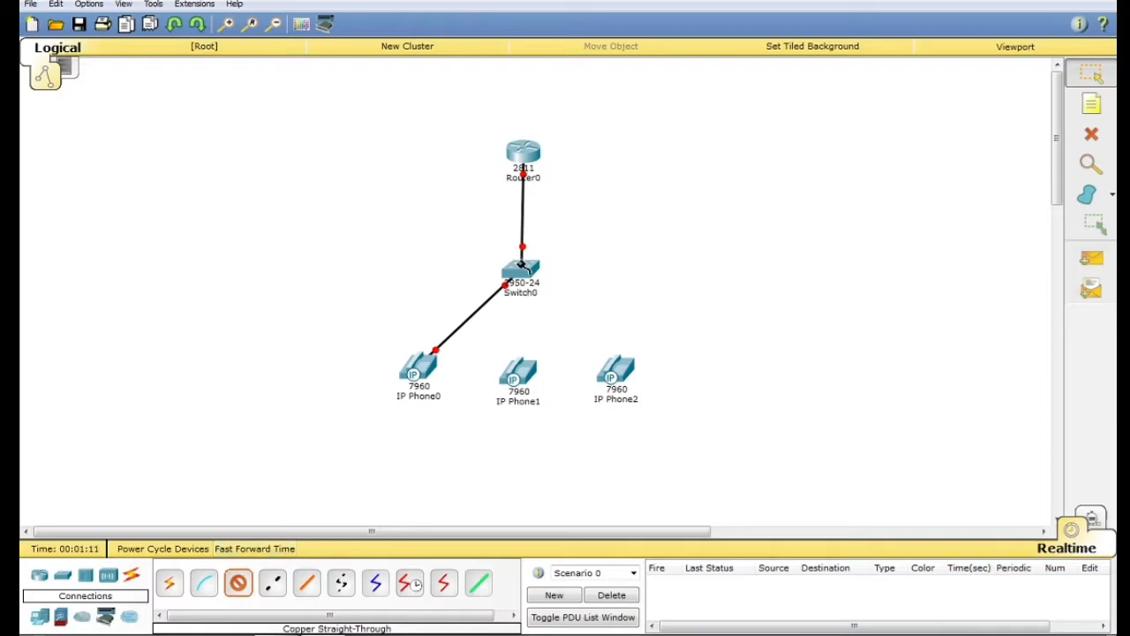
click(521, 268)
click(552, 294)
click(519, 374)
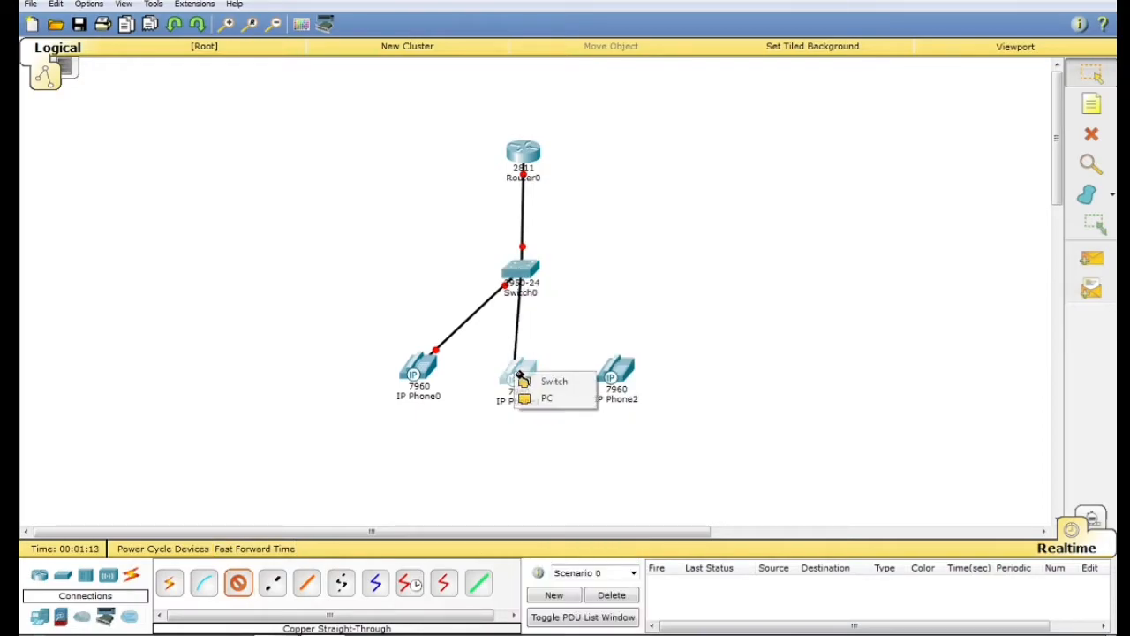
click(538, 382)
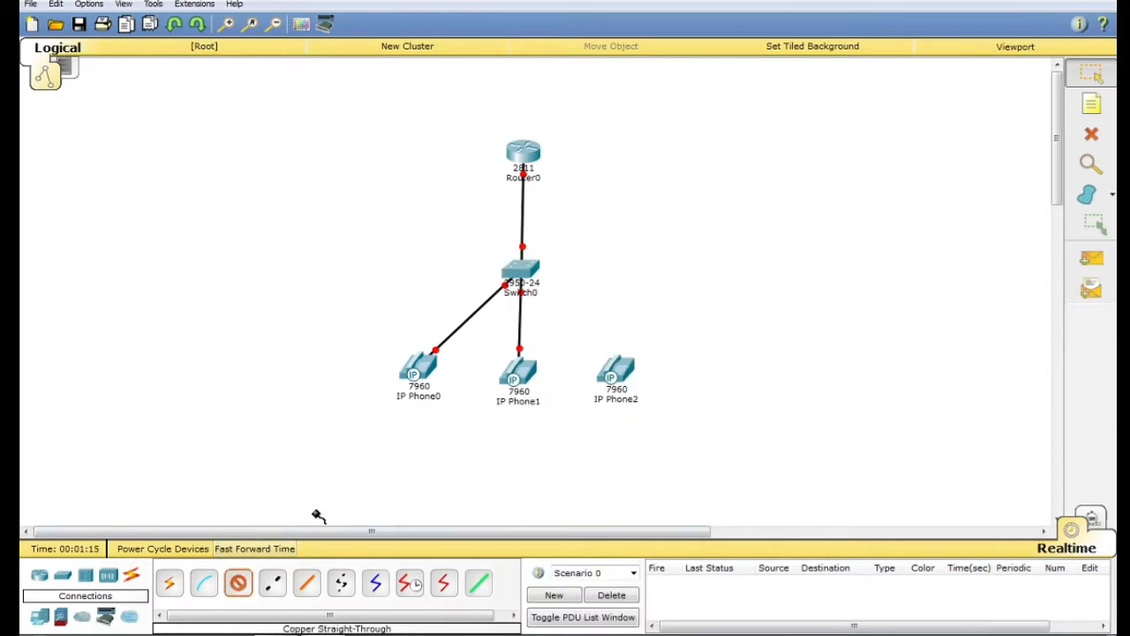
Cable Switch0's FastEthernet0/4 to IP Phone2 with copper straight-through and align the two outer phones with the middle one
click(531, 275)
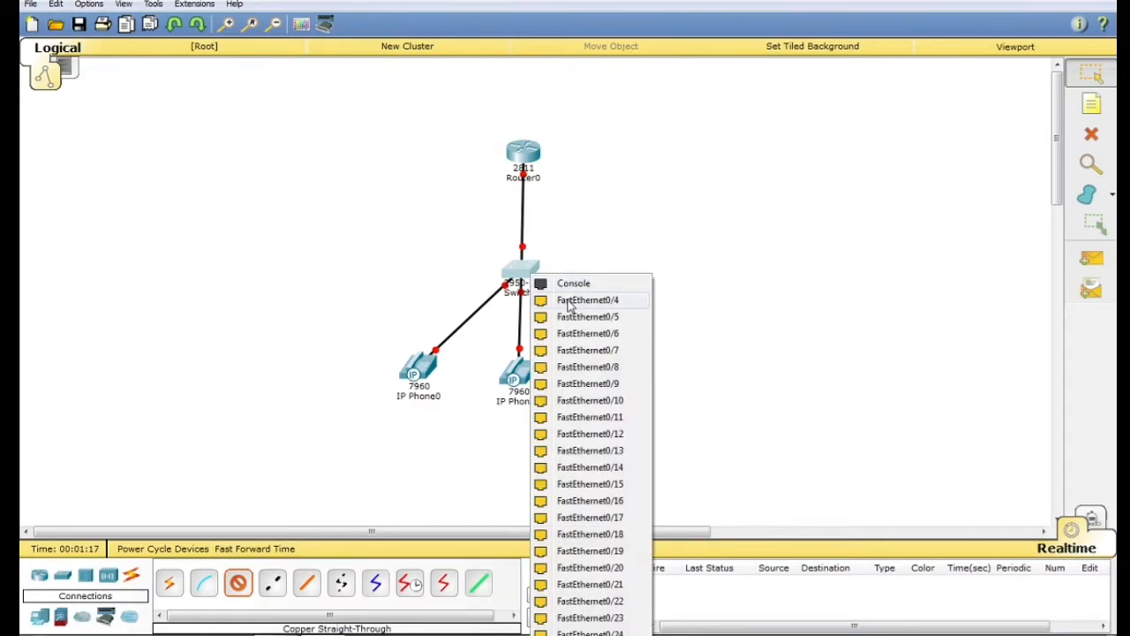
click(570, 300)
click(623, 377)
click(629, 380)
drag(628, 381, 622, 380)
drag(422, 373, 425, 381)
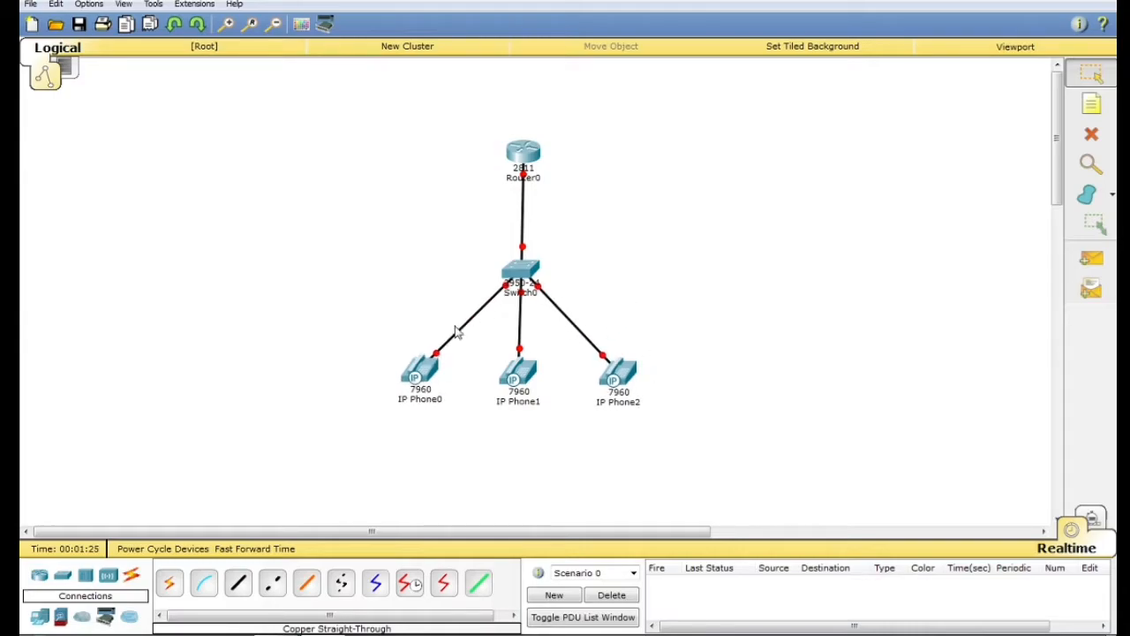
Plug the power adapter into IP Phone0, IP Phone1 and IP Phone2, and fast-forward the simulation time
click(420, 372)
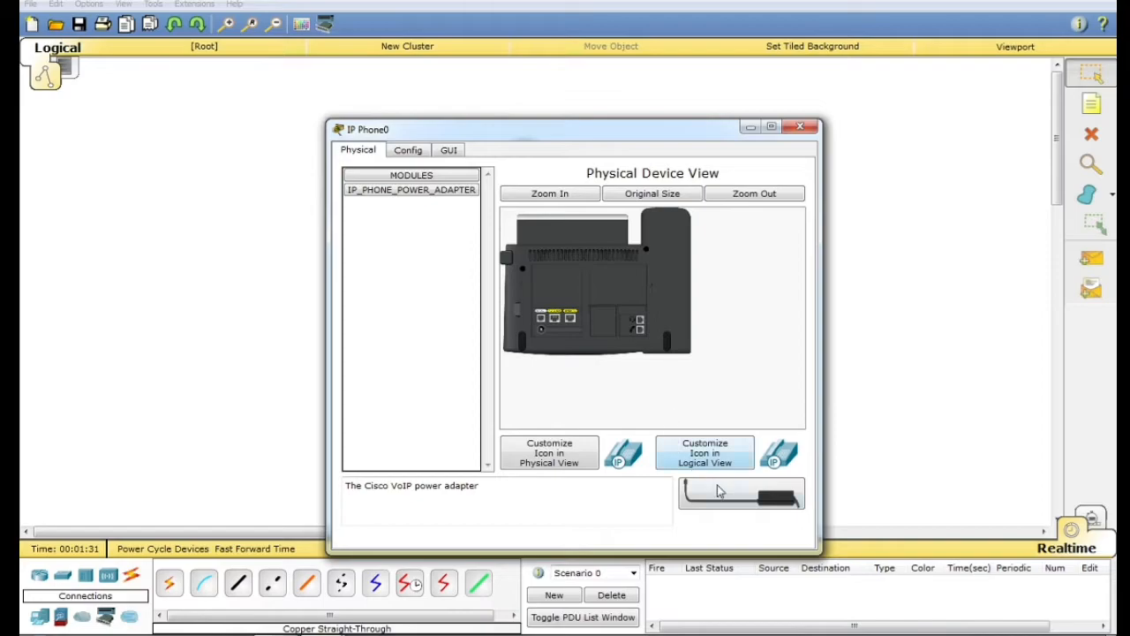
drag(718, 493, 542, 329)
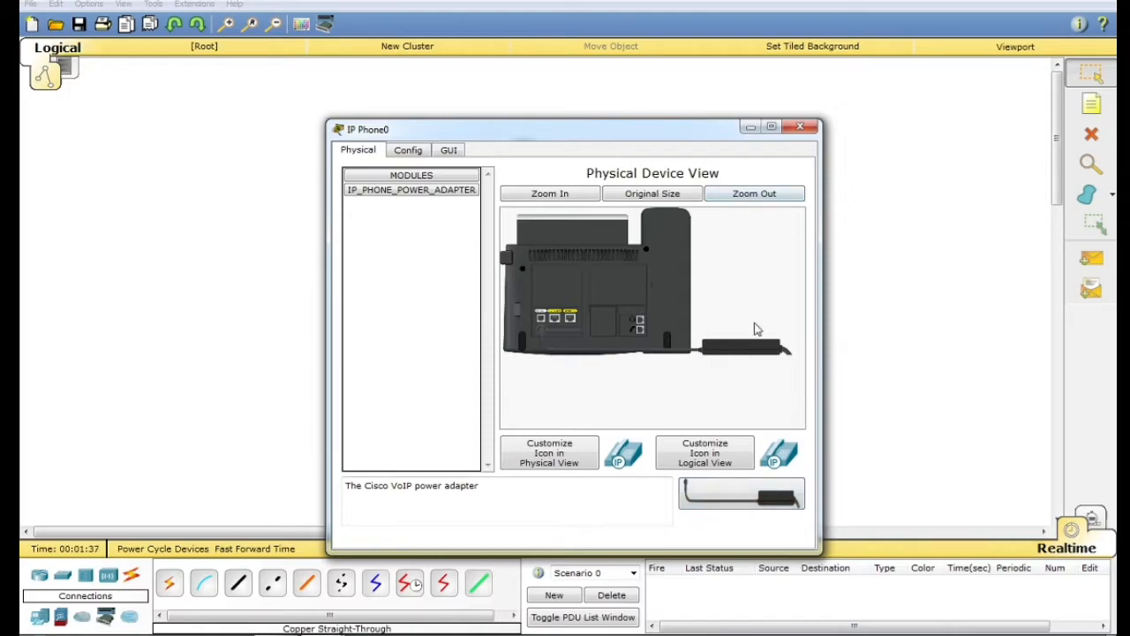
click(800, 127)
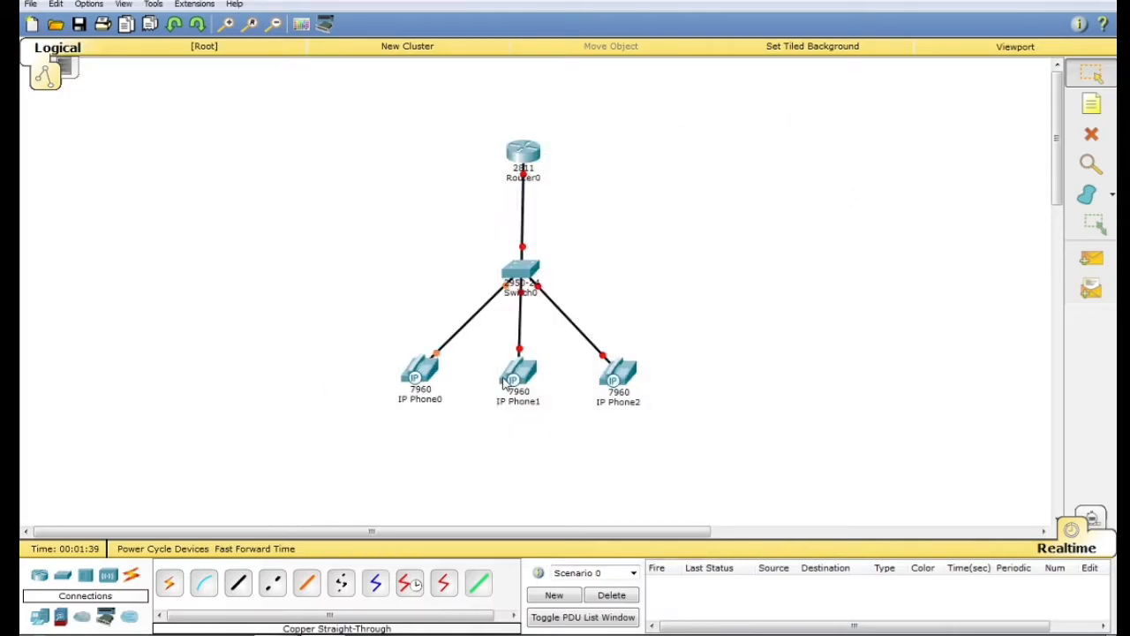
click(504, 382)
drag(702, 502, 538, 330)
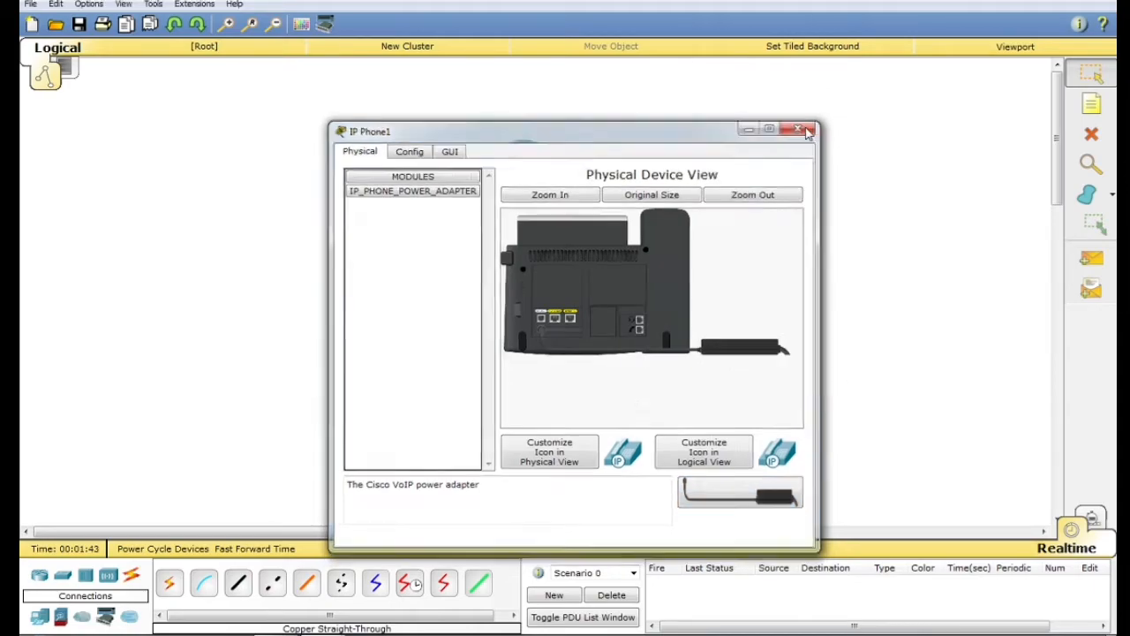
click(806, 133)
click(618, 376)
drag(708, 505, 544, 330)
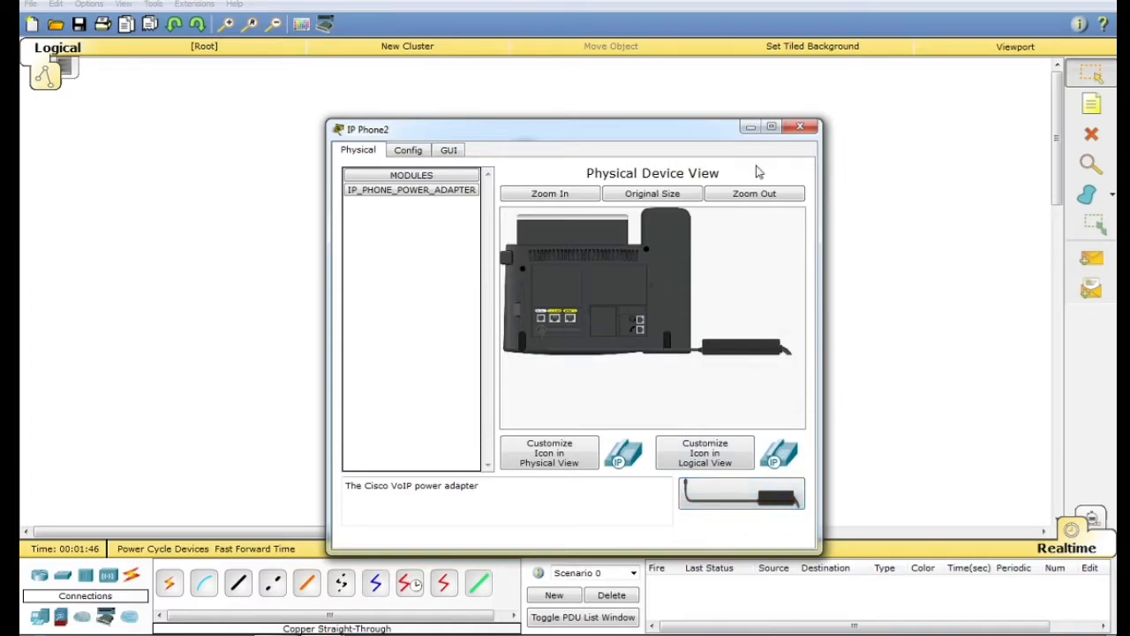
click(800, 126)
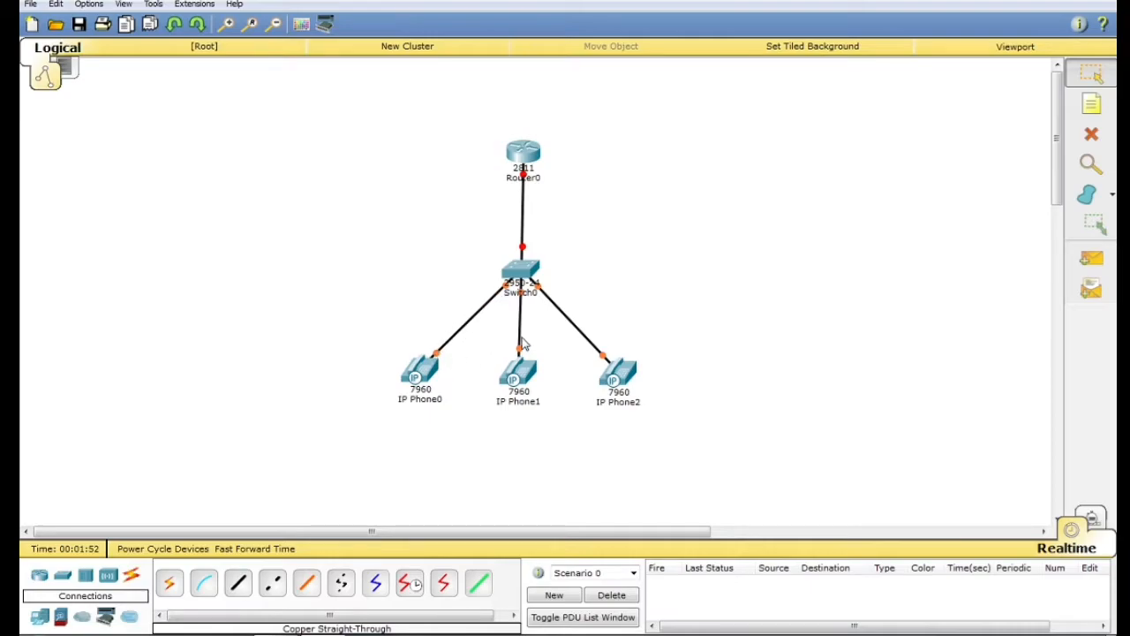
click(269, 551)
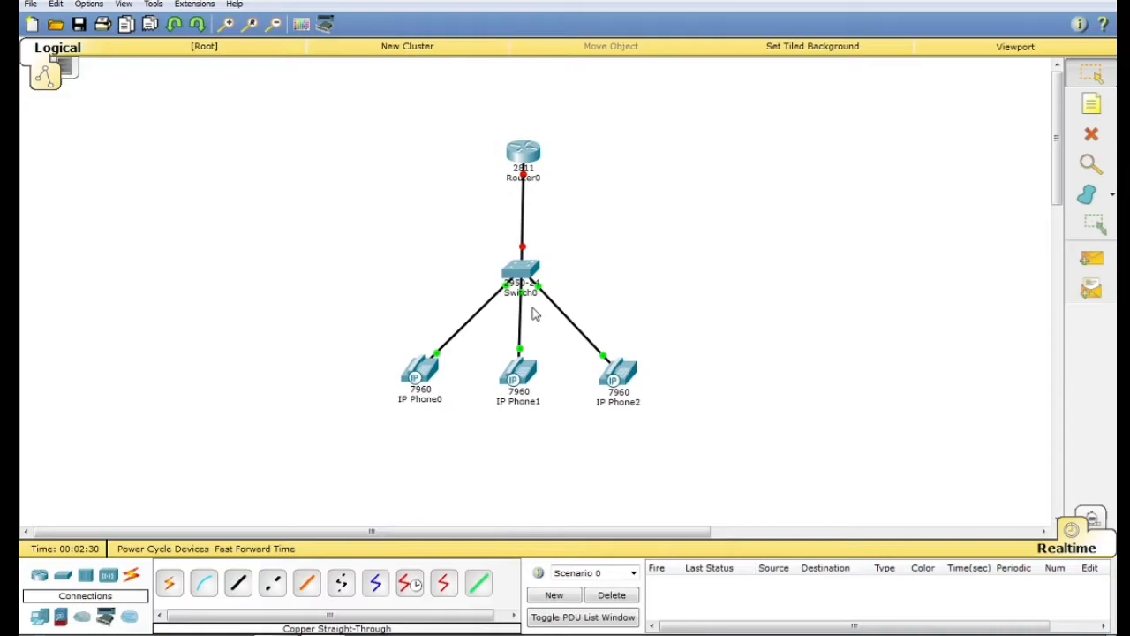
Open Switch0's command line and enter privileged mode with "en" and global configuration mode with "config terminal"
click(512, 267)
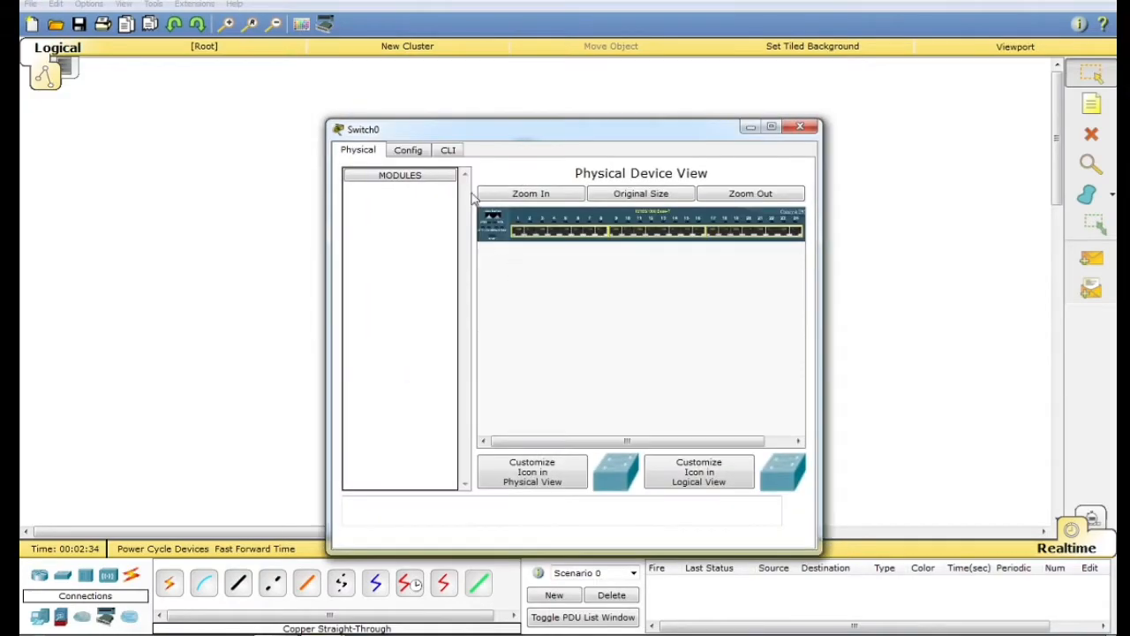
click(450, 152)
key(Return)
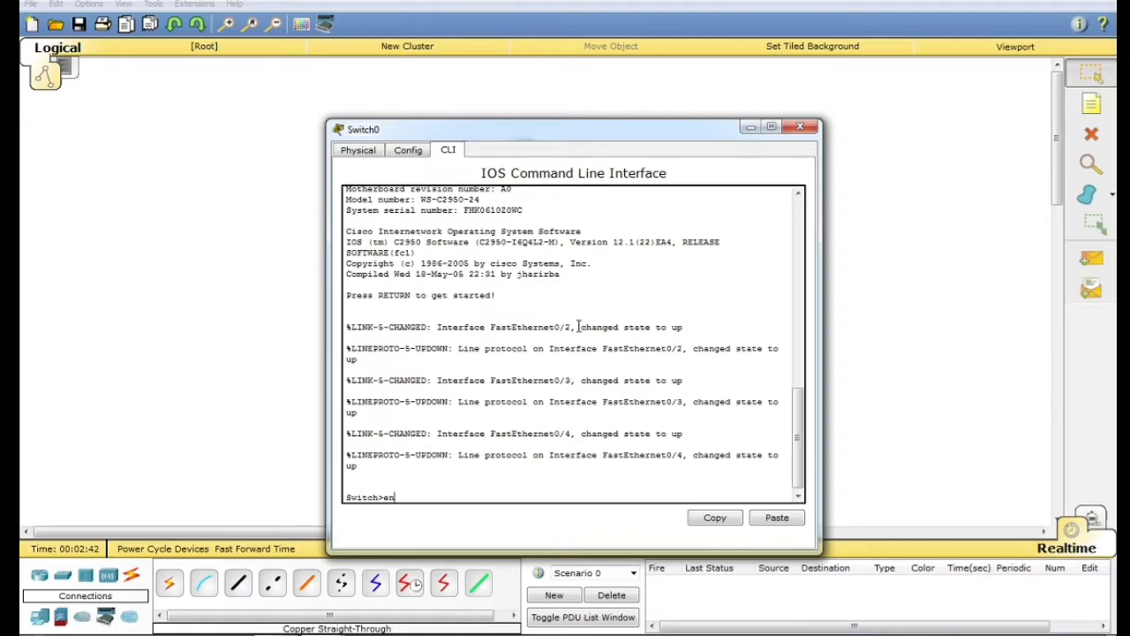
text(en)
key(Return)
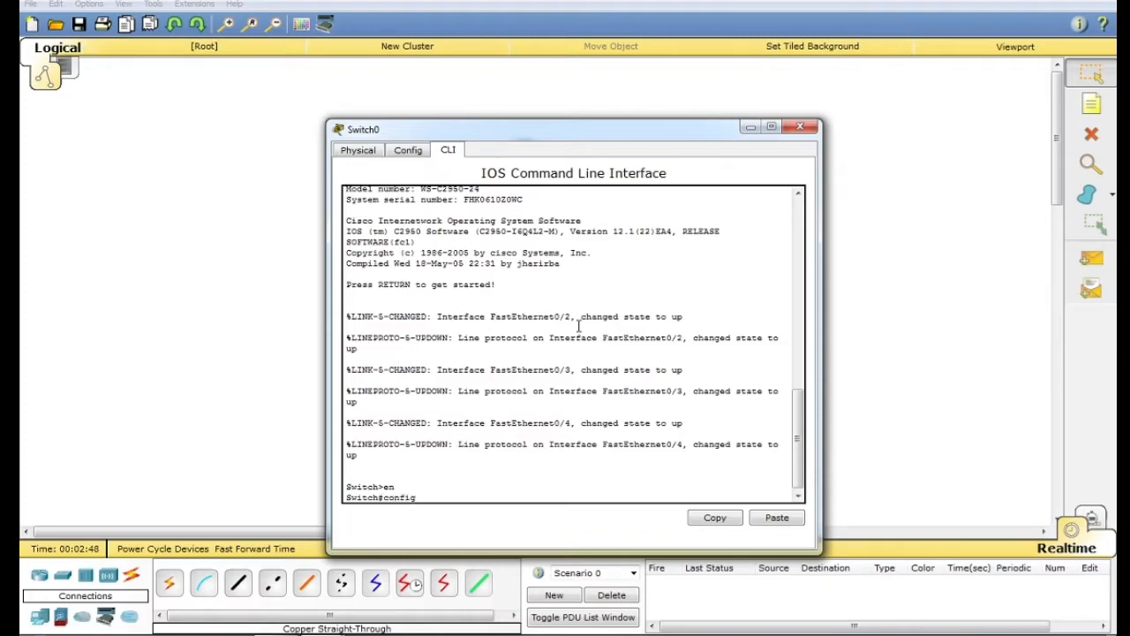
text(config te)
key(Tab)
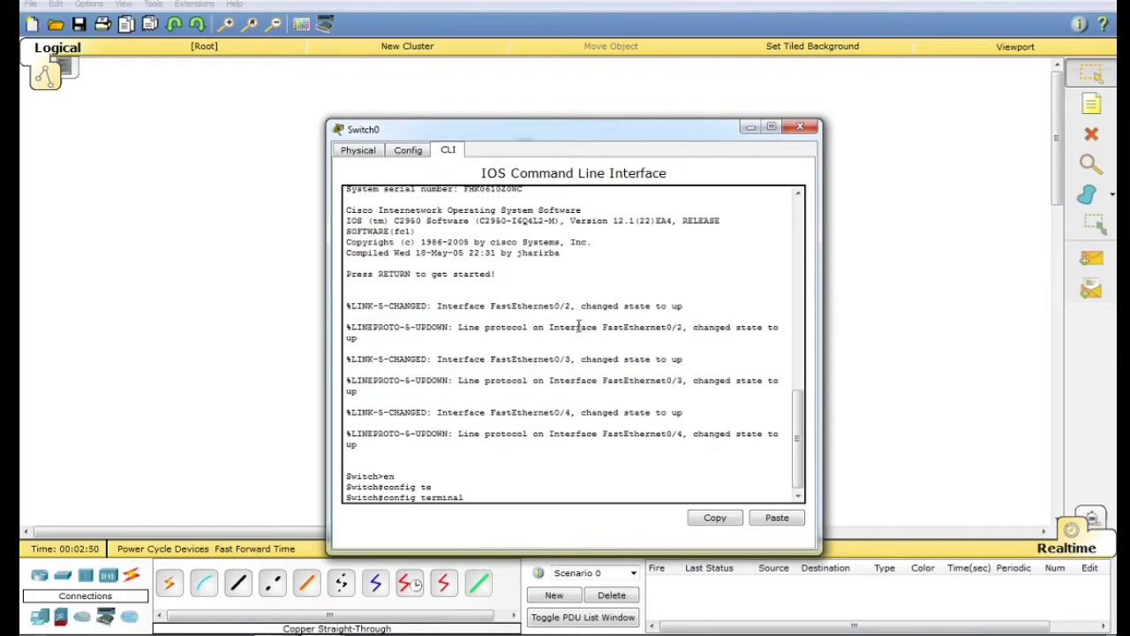
key(Return)
key(Return)
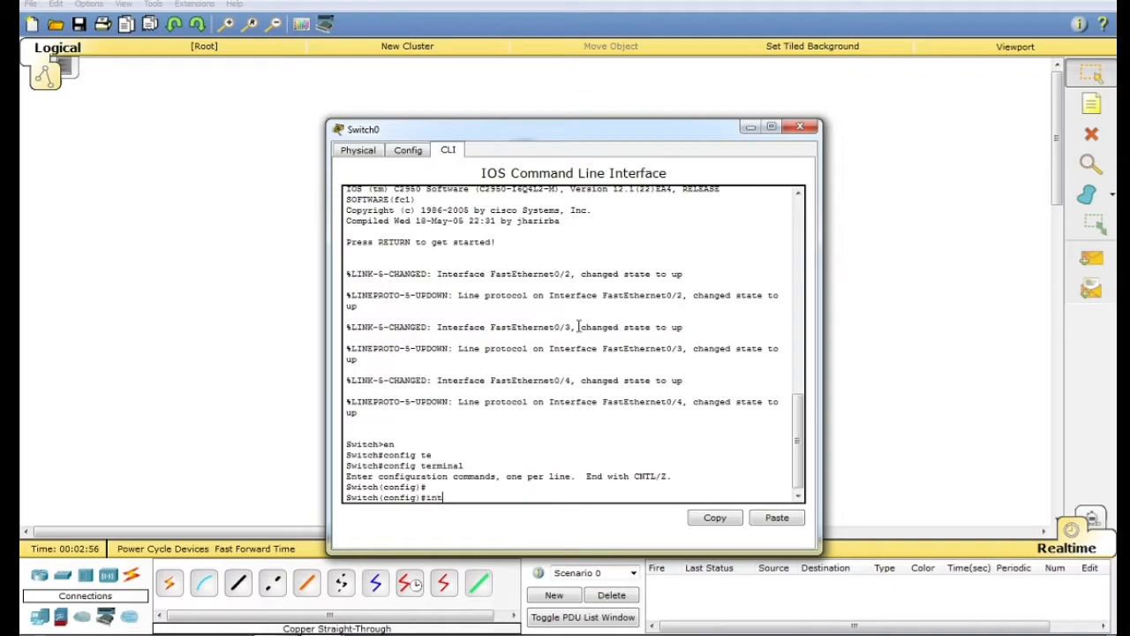
Enter interface range configuration on Switch0 with "interface range fastEthernet 0/1-10"
text(inte)
key(Tab)
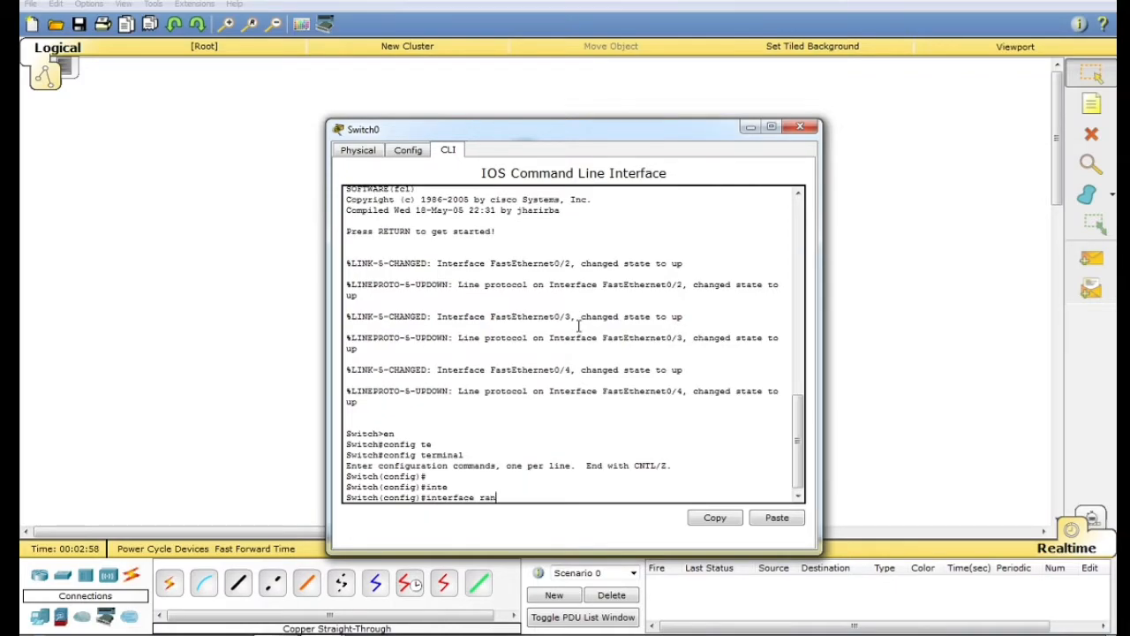
text(ran)
key(Tab)
text(fa)
key(Tab)
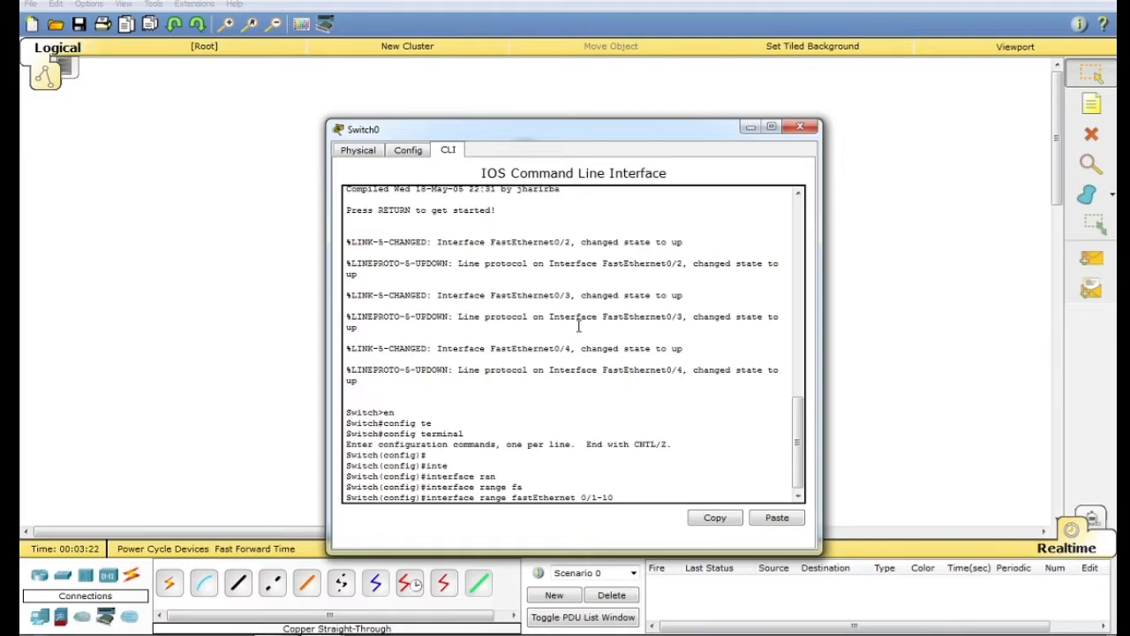
key(Return)
Assign the port range to voice VLAN 1 with "switchport voice vlan 1", exit range configuration and close Switch0's window
text(swi)
key(Tab)
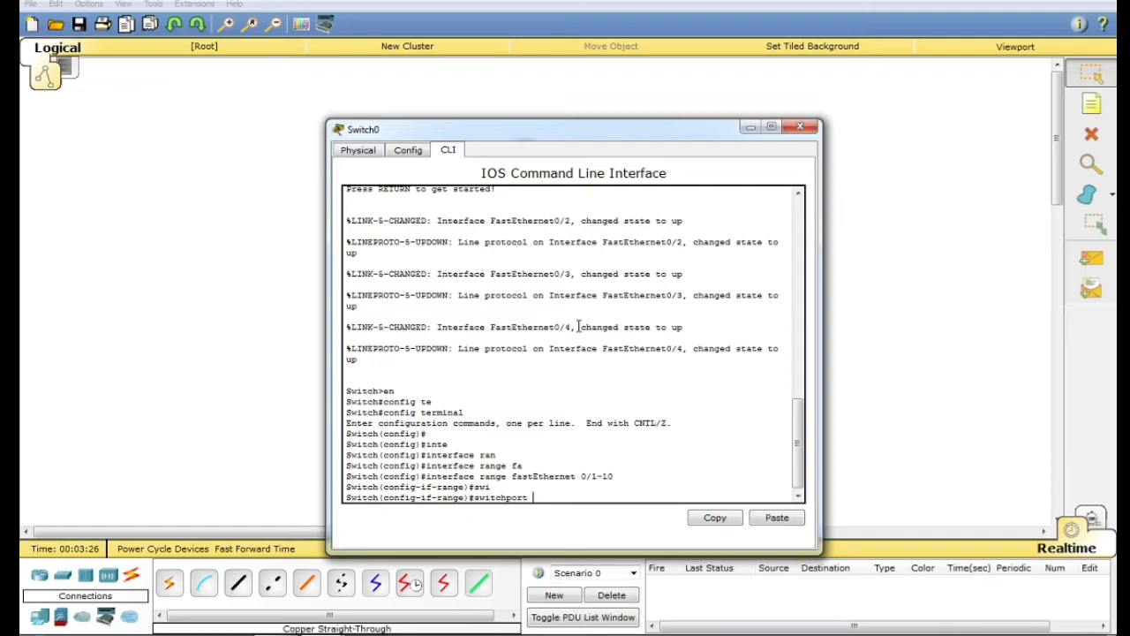
text(voi)
key(Tab)
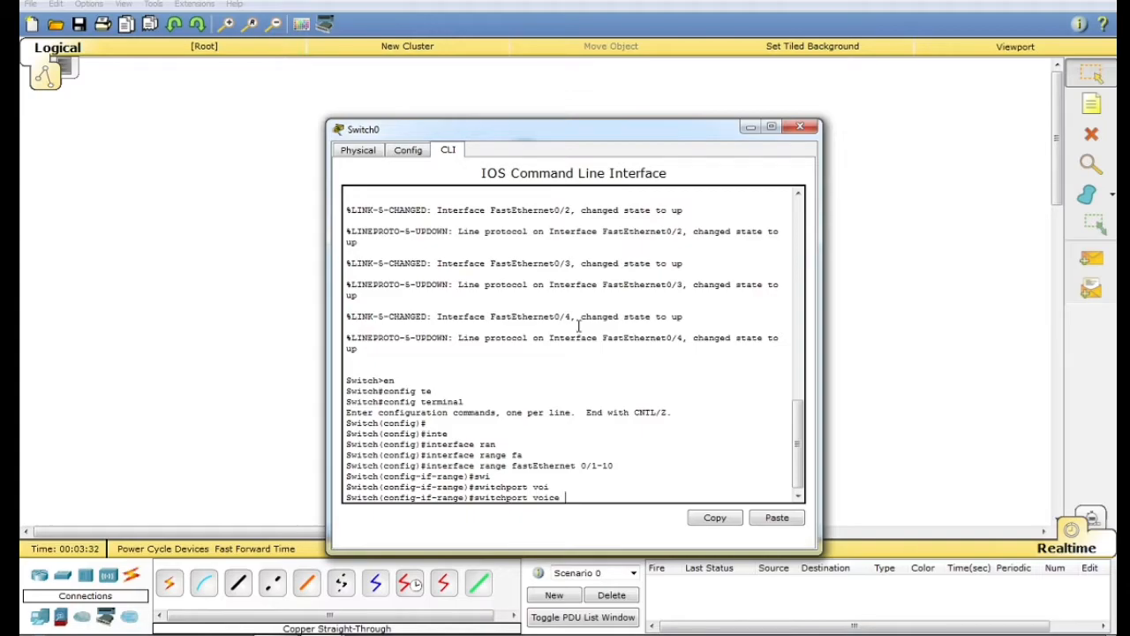
text(vlan 1)
key(Tab)
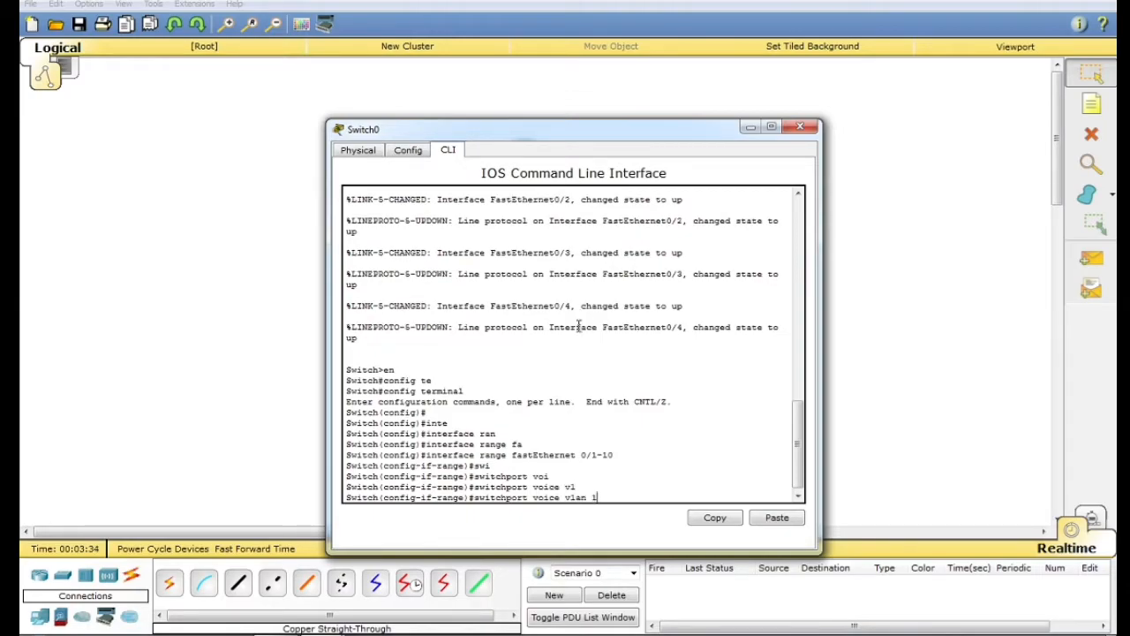
text(1)
key(Return)
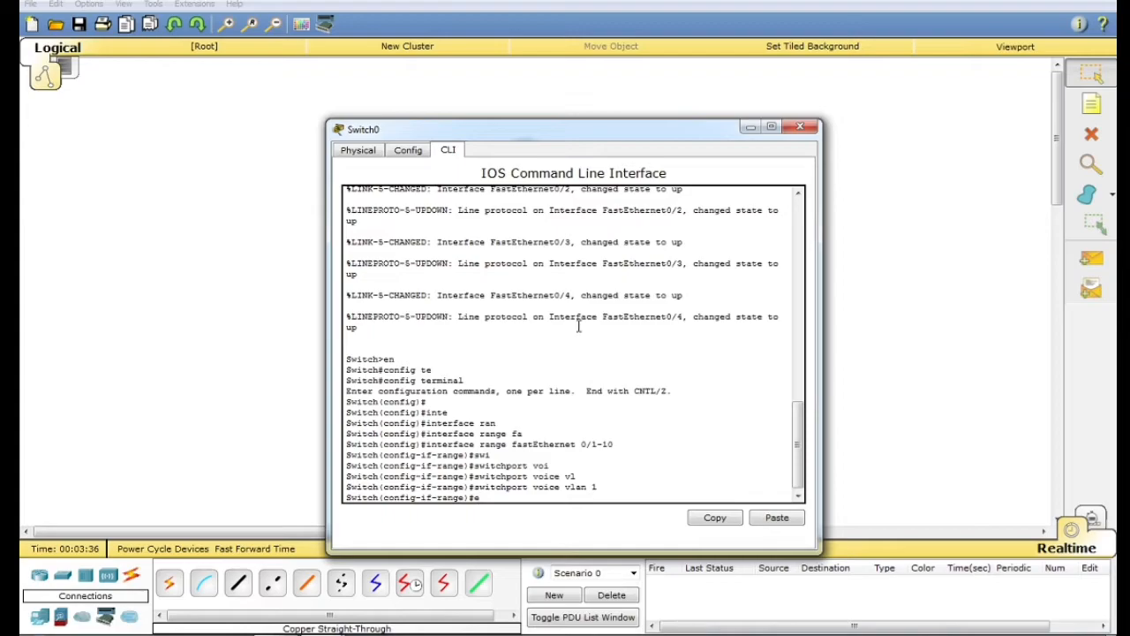
text(exit)
key(Return)
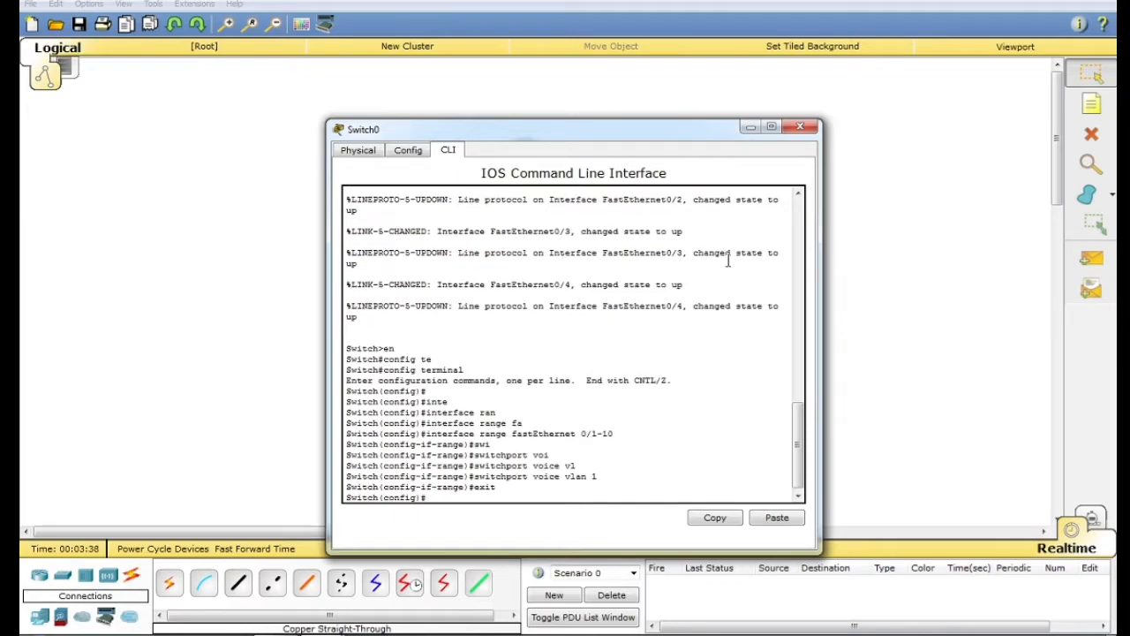
click(800, 126)
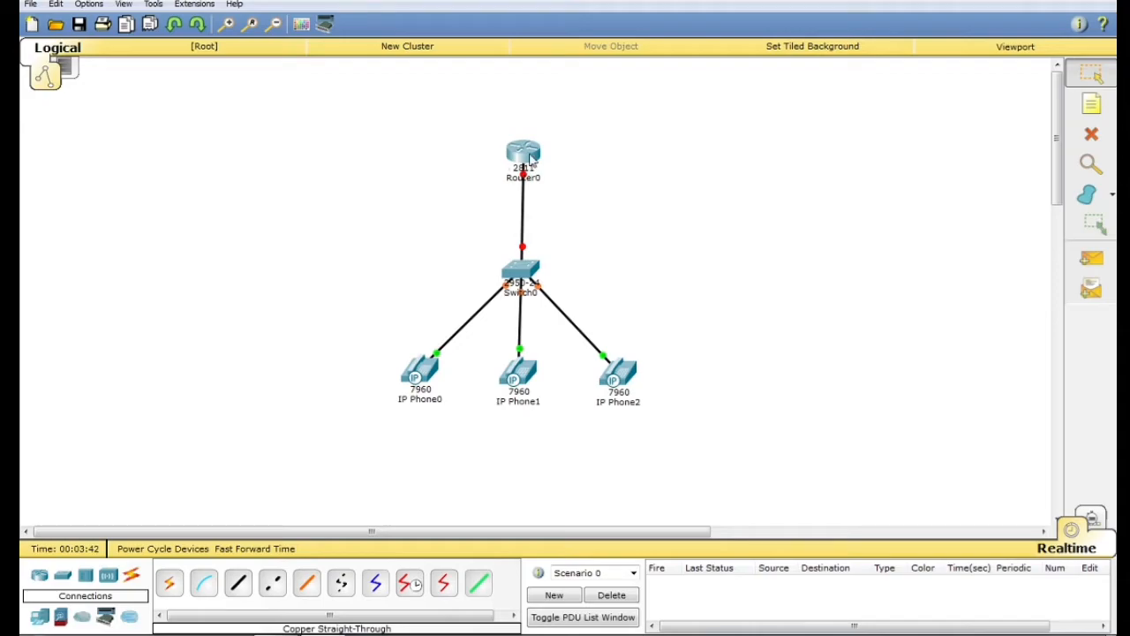
Open Router0, bring up its FastEthernet0/0 interface settings and switch to the router's command line
click(529, 157)
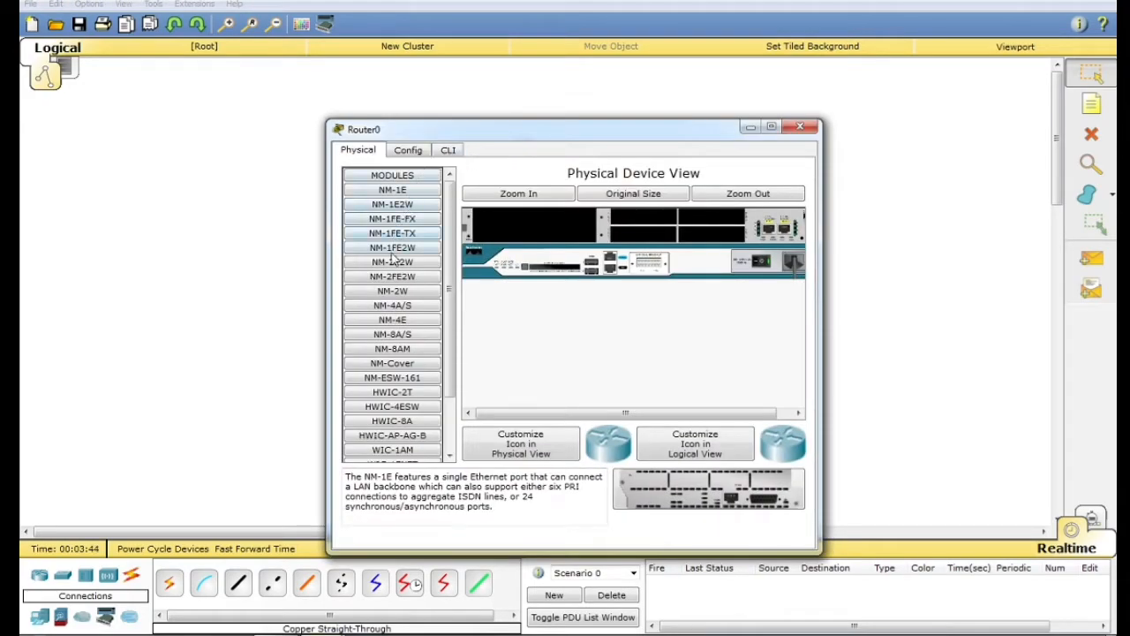
click(411, 152)
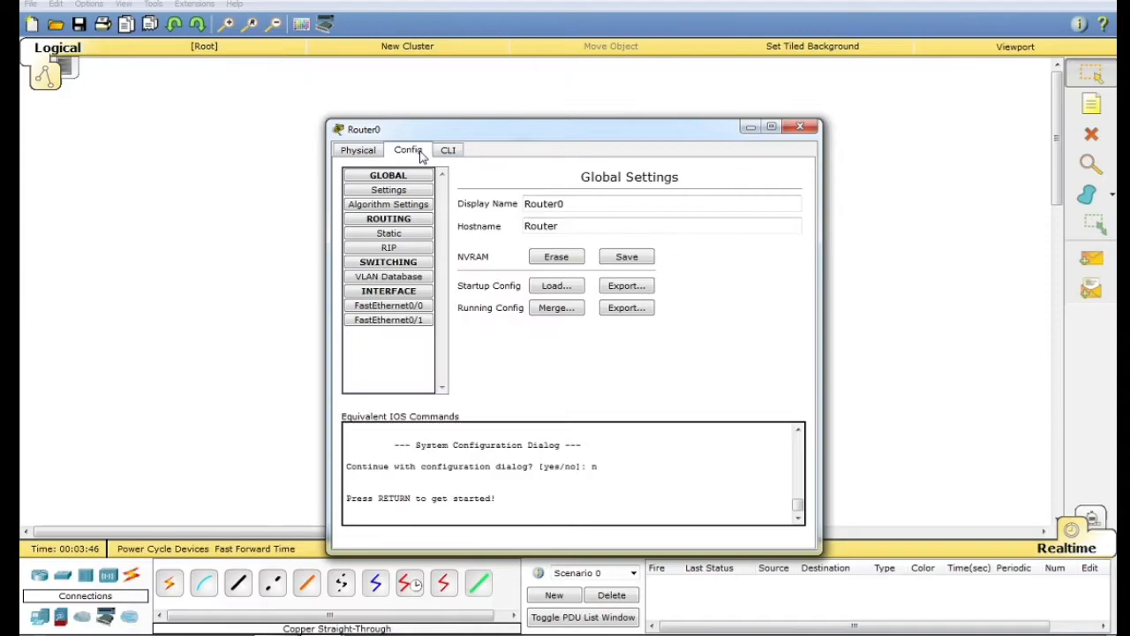
click(386, 309)
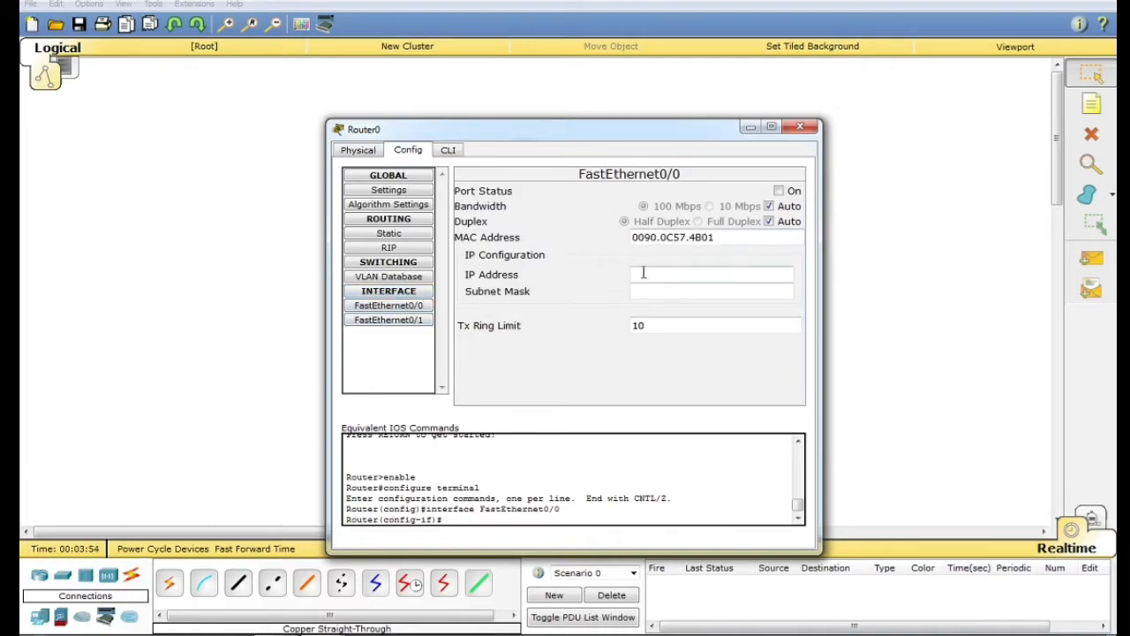
click(447, 150)
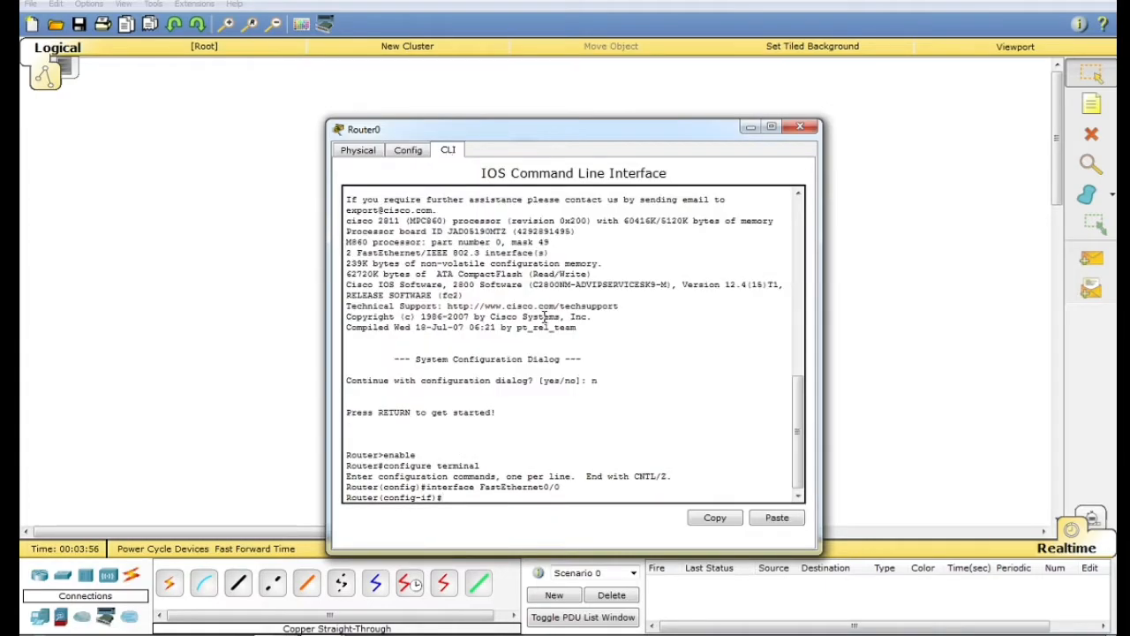
key(Return)
key(Return)
key(Return)
key(Return)
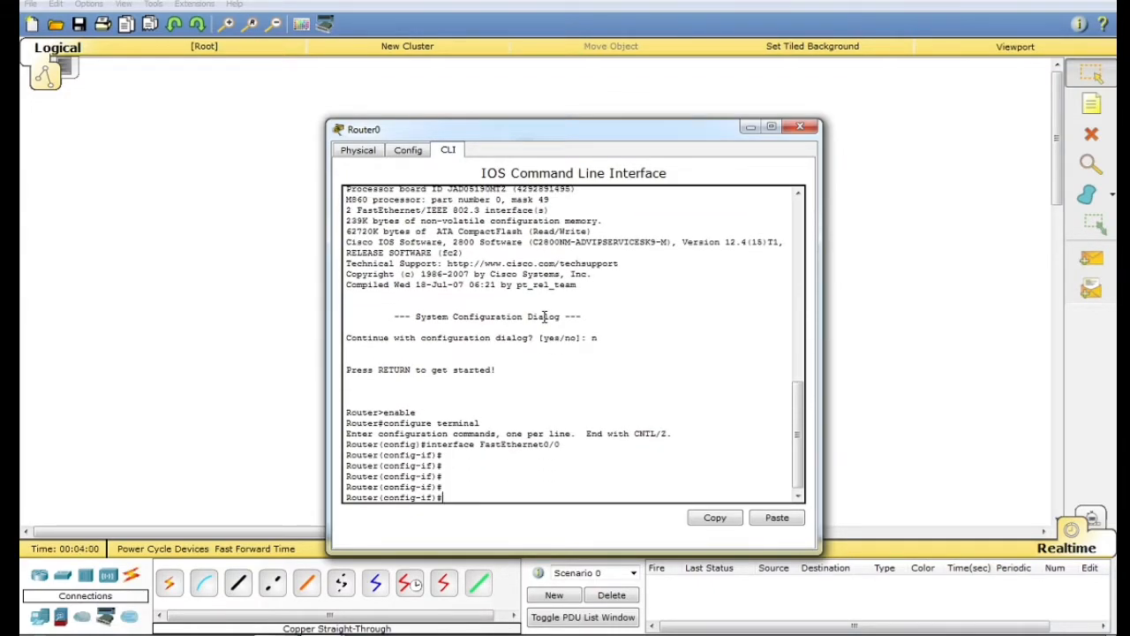
Leave Router0's interface, global configuration and privileged modes with repeated "exit" commands and restart the console session
text(exit)
key(Return)
key(Return)
key(Return)
key(Return)
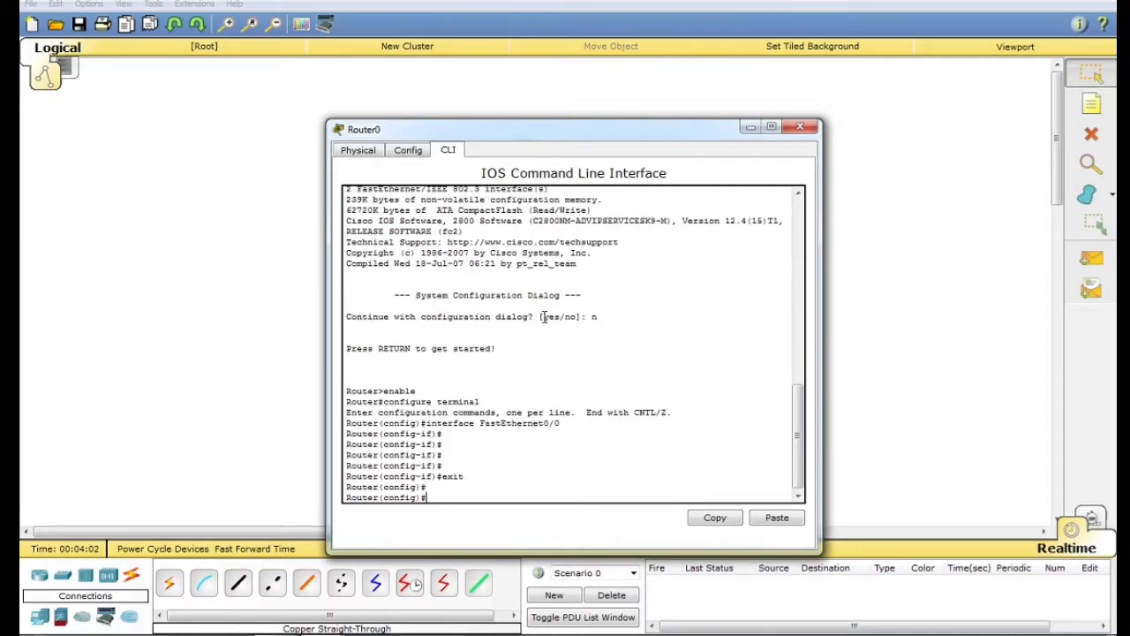
text(exit)
key(Return)
key(Return)
text(exit)
key(Return)
key(Return)
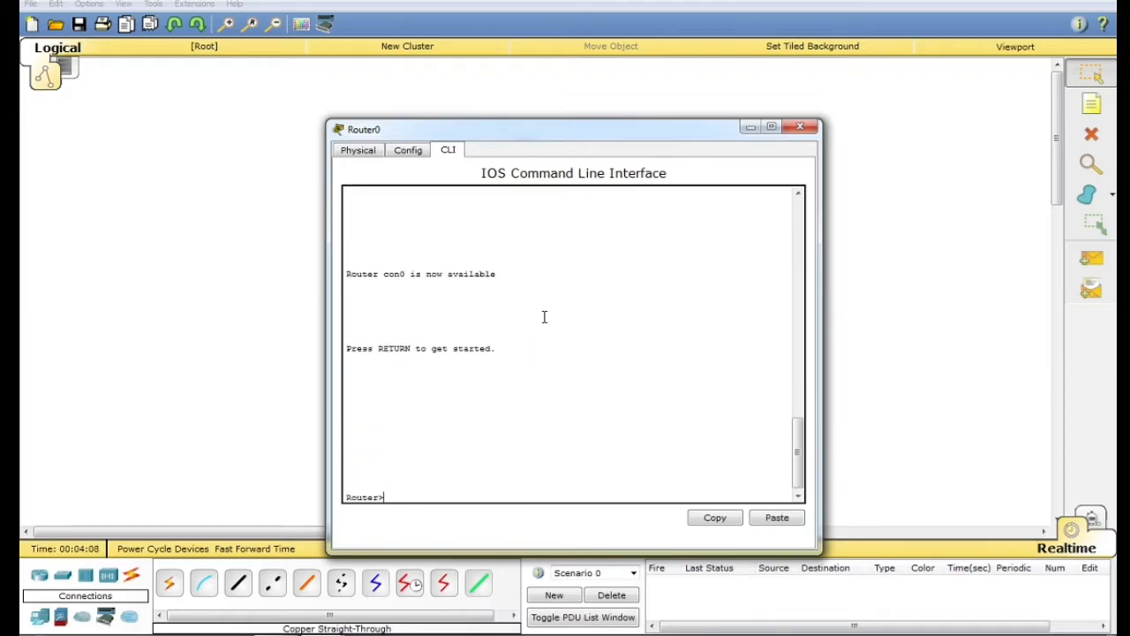
Enter privileged mode on Router0 with "enable" and global configuration mode with "configure terminal"
key(Return)
key(Return)
key(Return)
text(ena)
key(Tab)
key(Return)
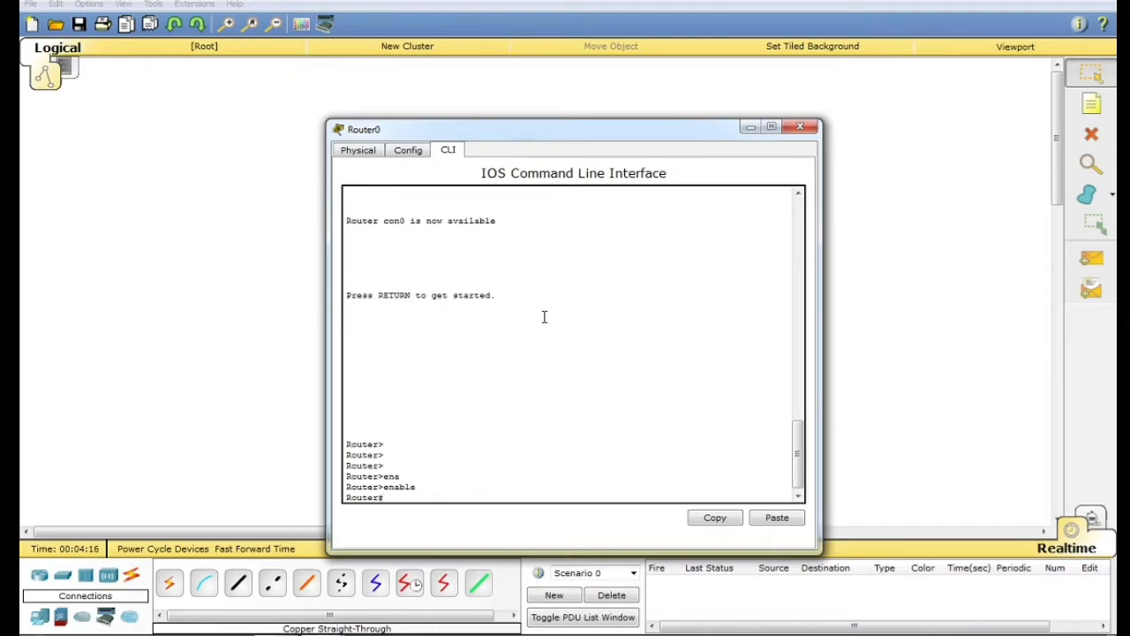
text(conf)
key(Tab)
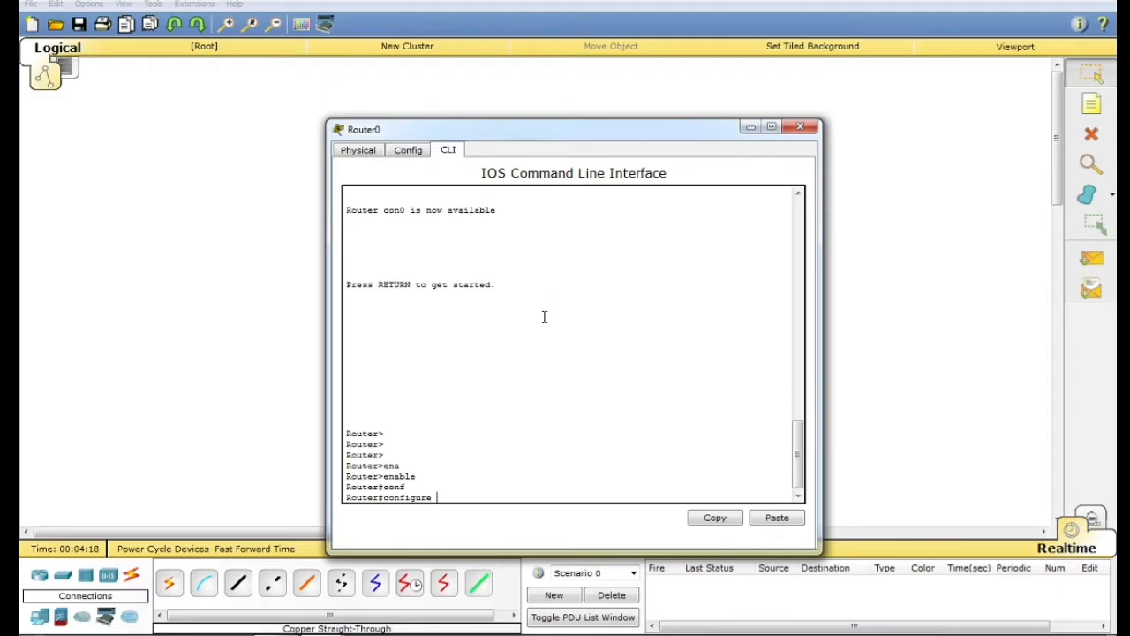
text(ter)
key(Tab)
key(Return)
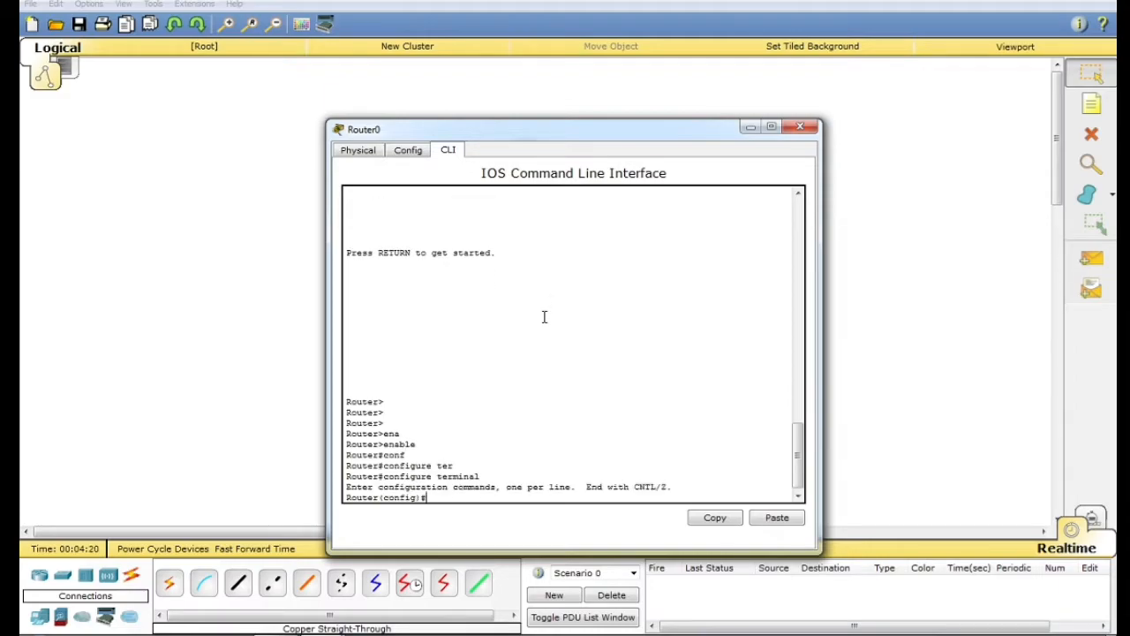
key(Return)
key(Return)
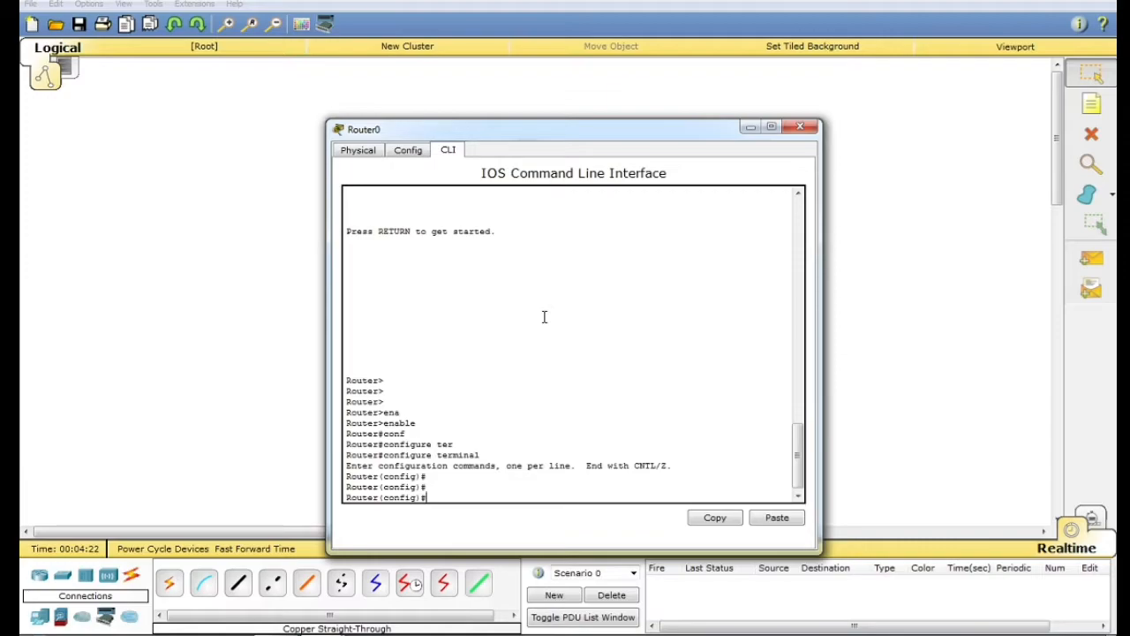
Assign IP address 192.168.43.1 with mask 255.255.255.0 to Router0's interface fastEthernet 0/0
text(inte)
key(Tab)
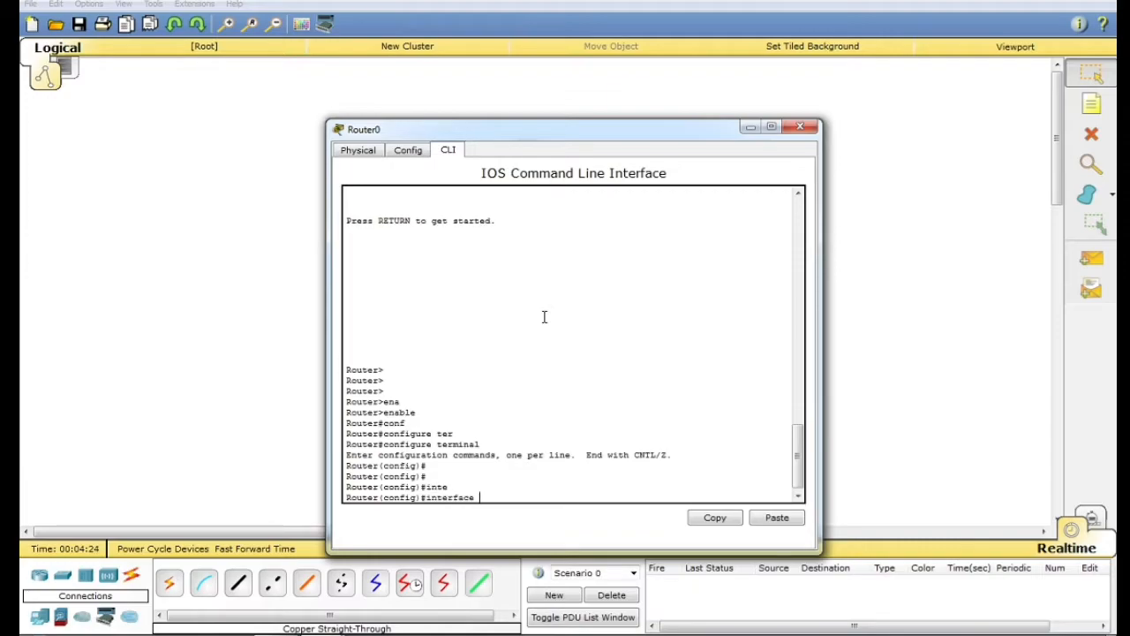
text(fa)
key(Tab)
text(0)
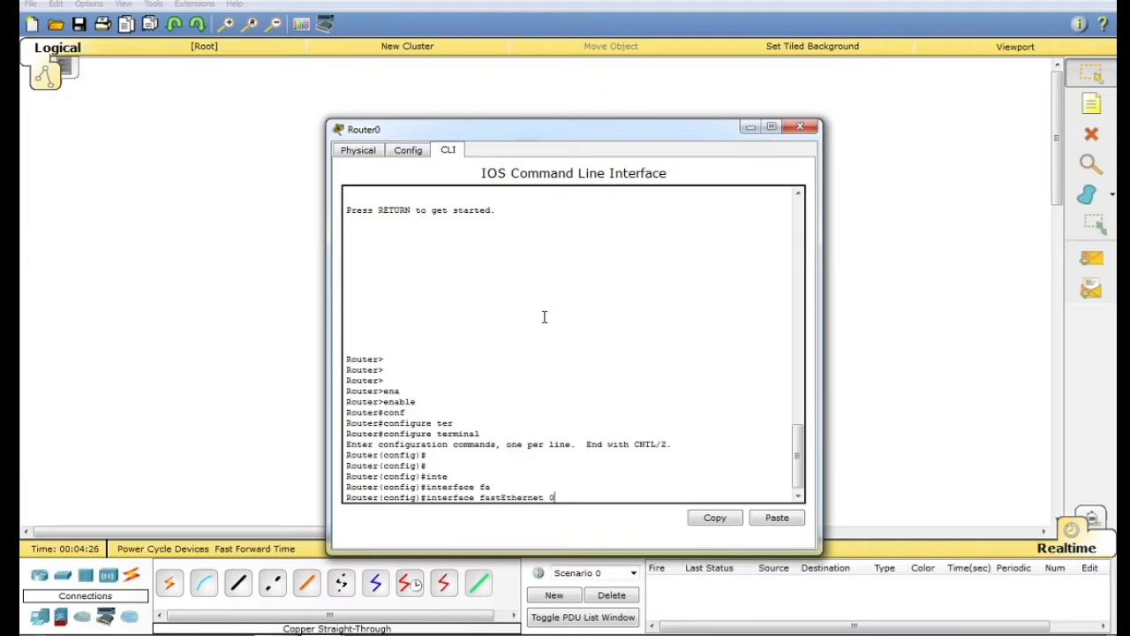
text(/0)
key(Return)
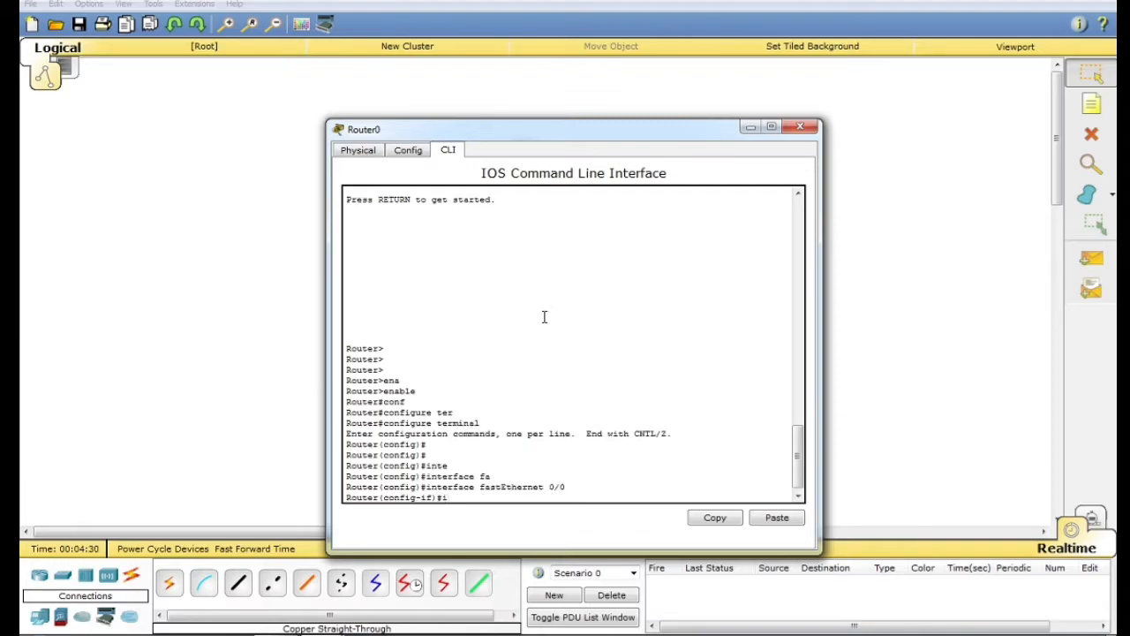
text(ip ad)
key(Tab)
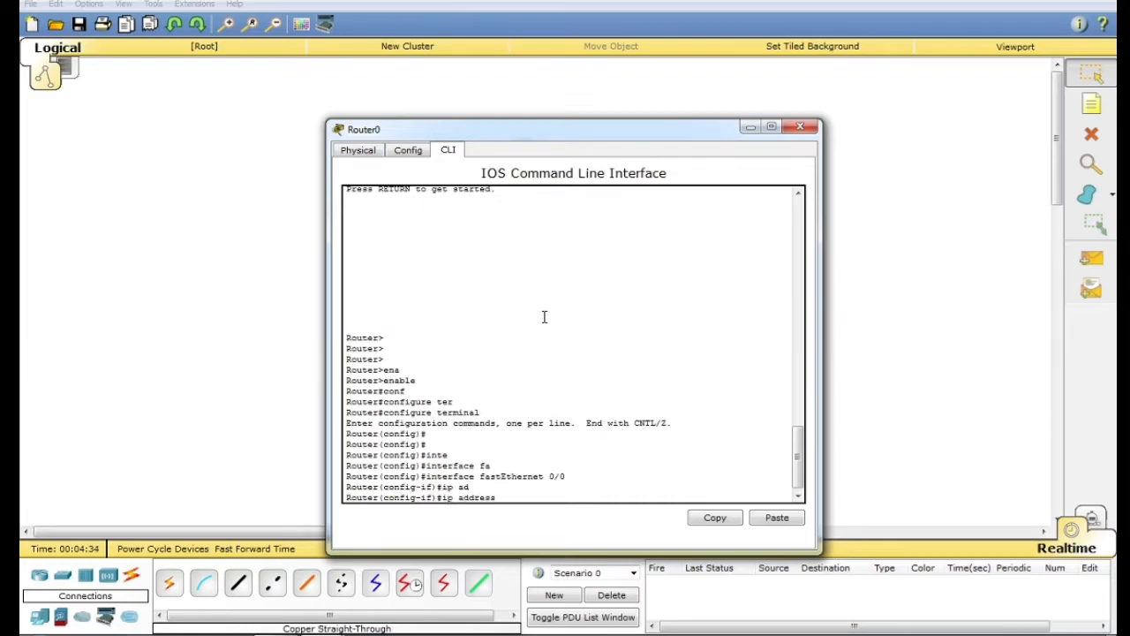
text(192.168.43.1)
text(255.255.255.0)
key(Return)
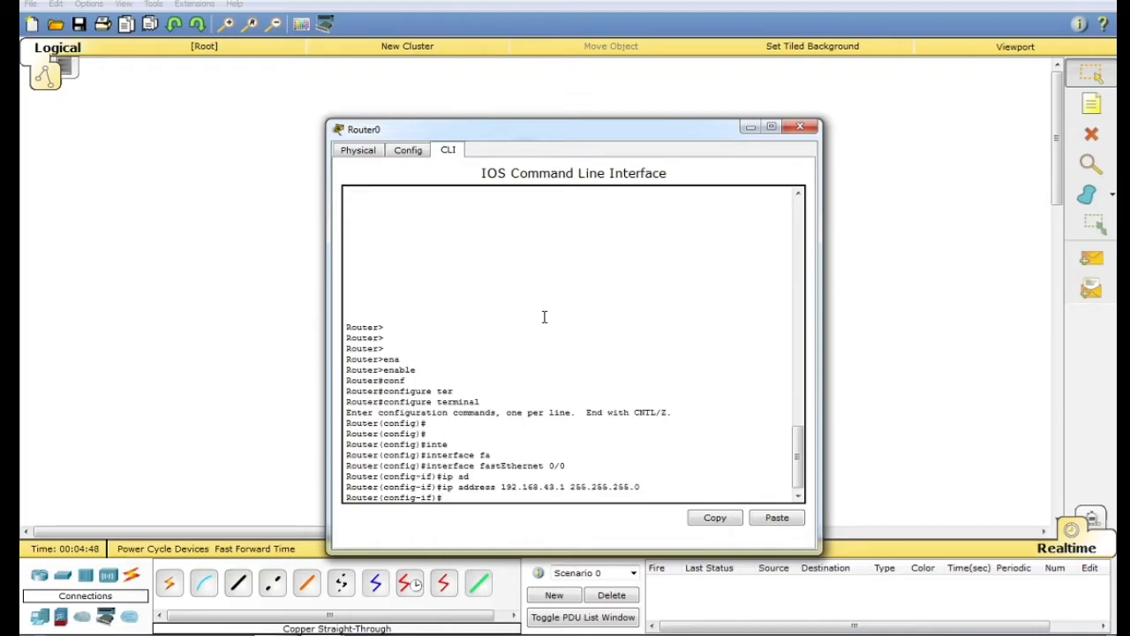
Enable Router0's fastEthernet 0/0 with "no shutdown" and exit to global configuration mode
text(n)
text(o shu)
key(Tab)
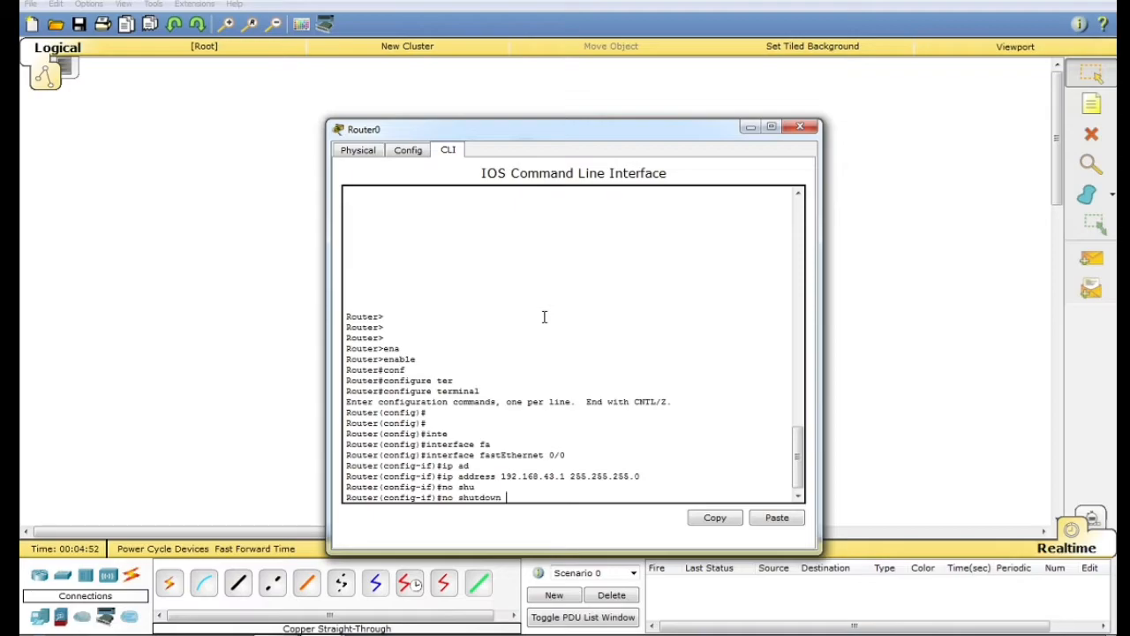
key(Return)
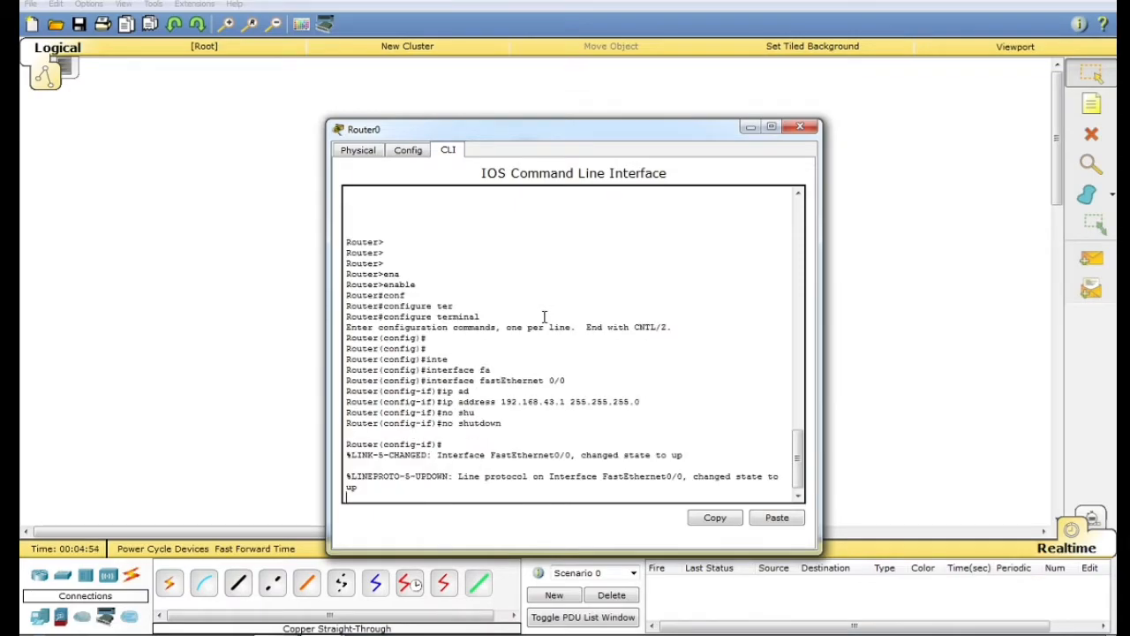
key(Return)
text(exit)
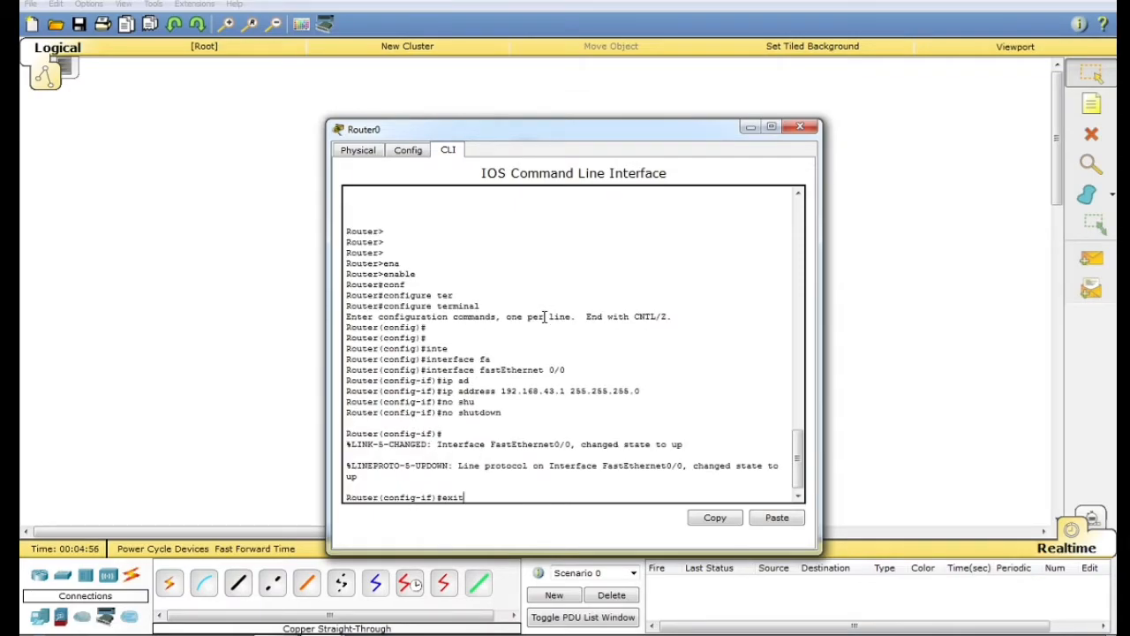
key(Return)
key(Return)
key(Return)
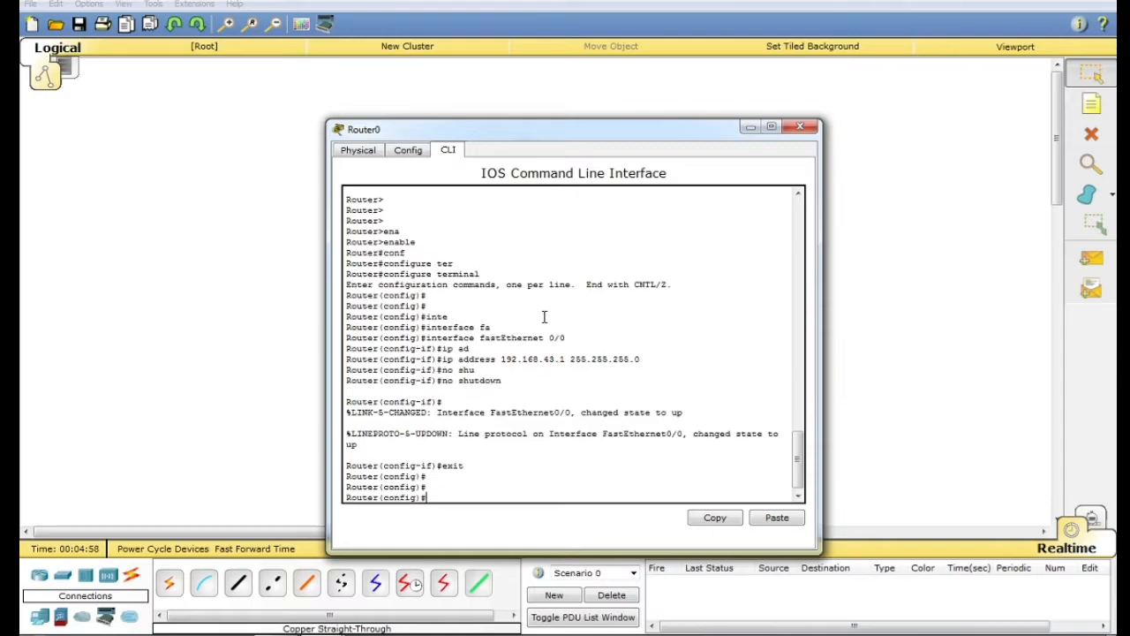
Shift the whole topology toward the workspace's left edge and place Router0's command-line window beside it
drag(566, 135, 829, 129)
drag(738, 128, 803, 120)
click(613, 145)
drag(367, 150, 671, 417)
drag(522, 270, 220, 249)
click(345, 226)
mouse_move(344, 633)
click(388, 594)
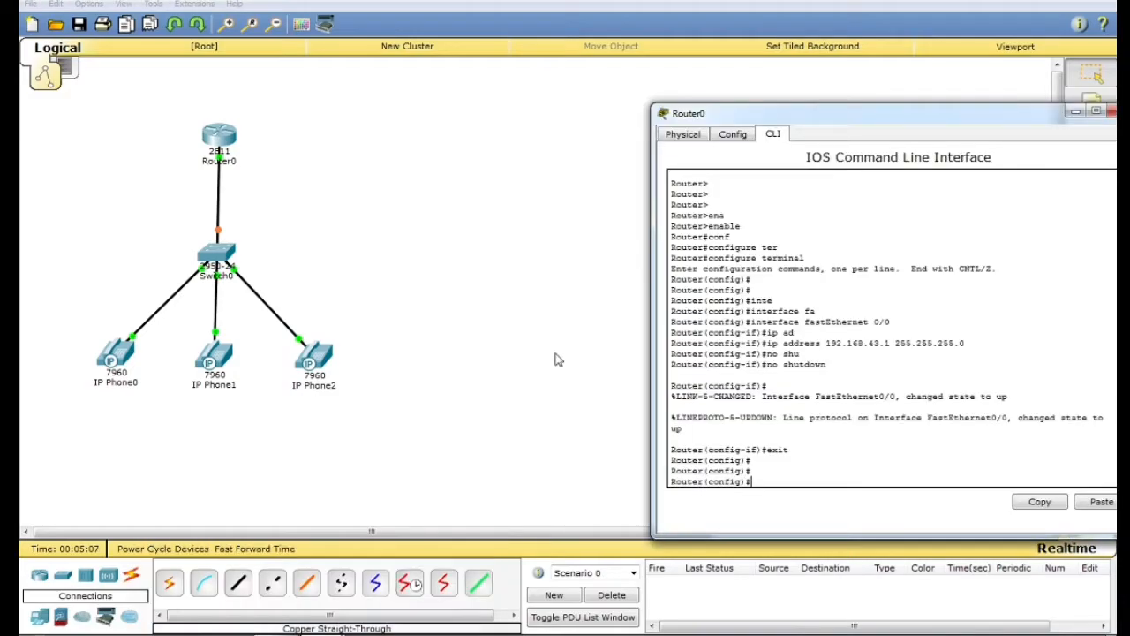
drag(754, 114, 528, 89)
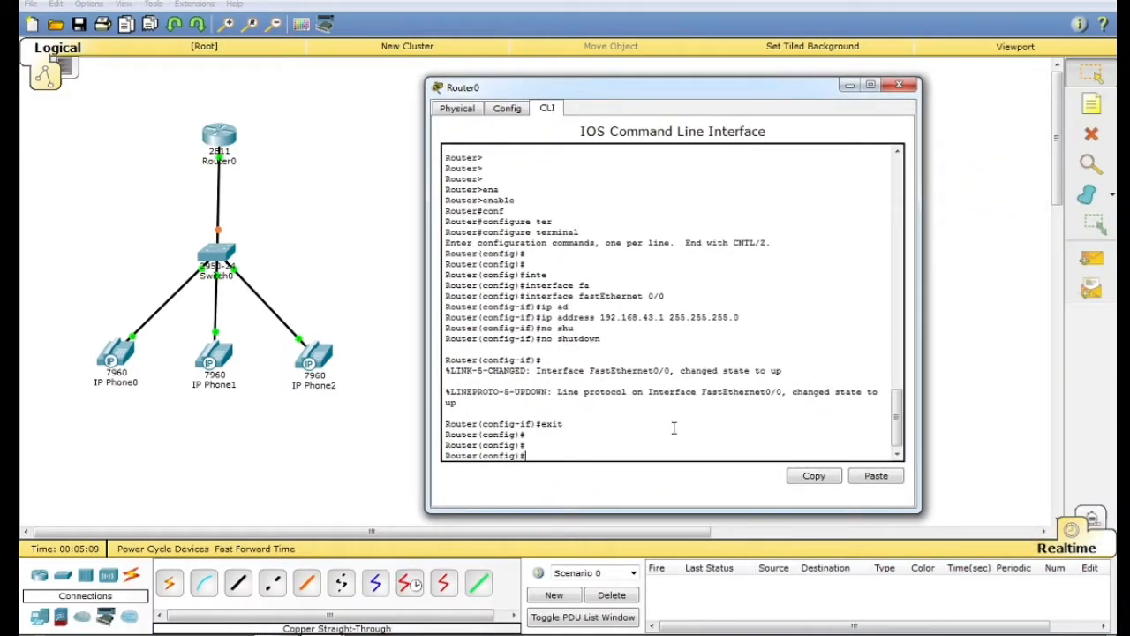
Create a DHCP pool named voice on Router0 with "ip dhcp pool voice"
text(ip dh)
key(Tab)
text(poo)
key(Tab)
text(voice)
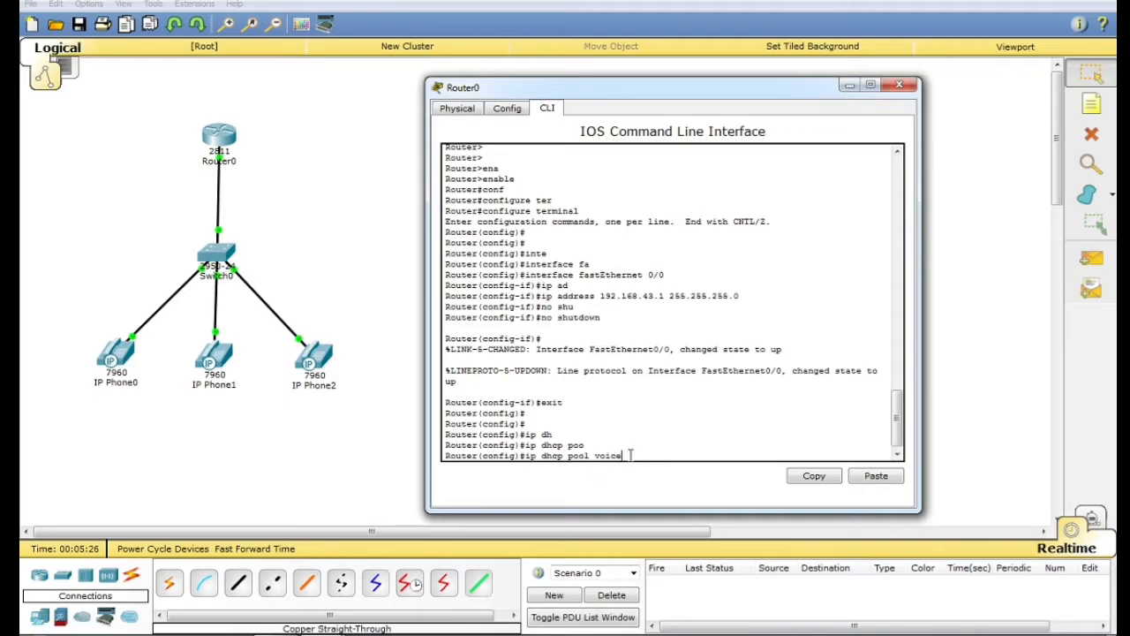
key(Return)
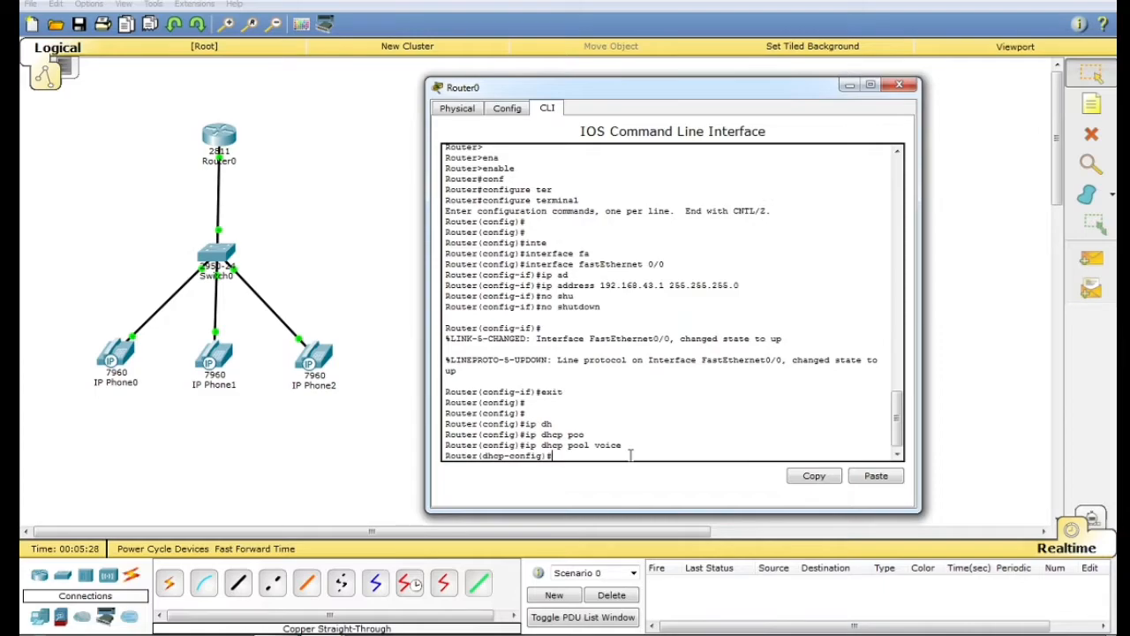
Set the voice pool's network to 192.168.43.0 with mask 255.255.255.0
text(net)
key(Tab)
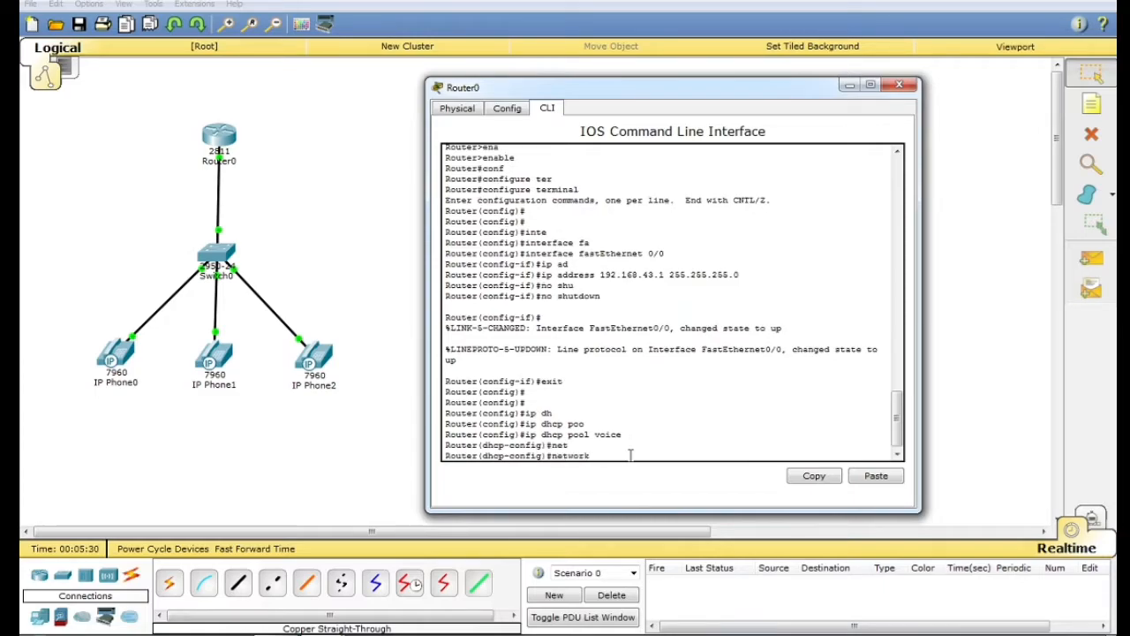
text(192)
text(.168.43.)
text(0)
text( 255.255.2)
text(55.255.0)
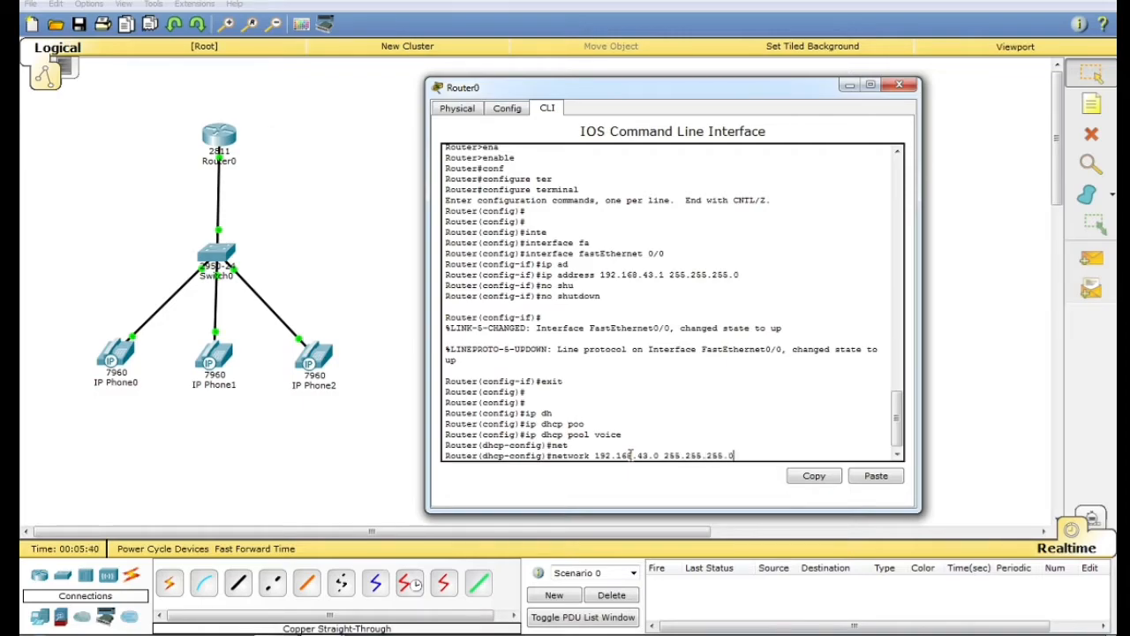
key(Return)
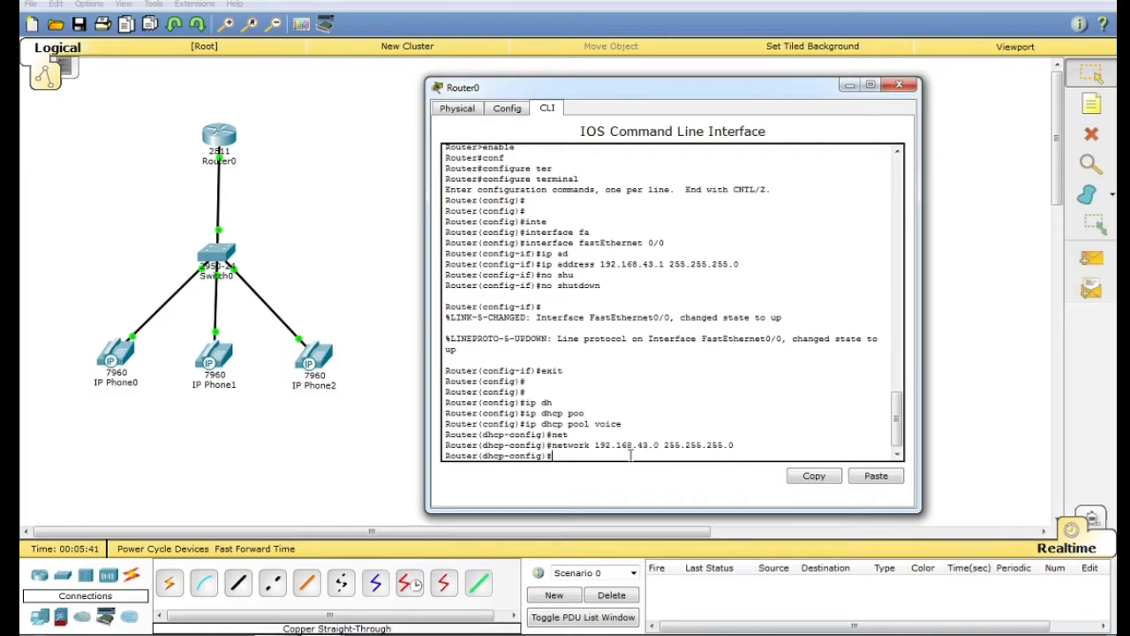
Set the voice pool's default router to 192.168.43.1 with the "default-router" command
text(def)
key(Tab)
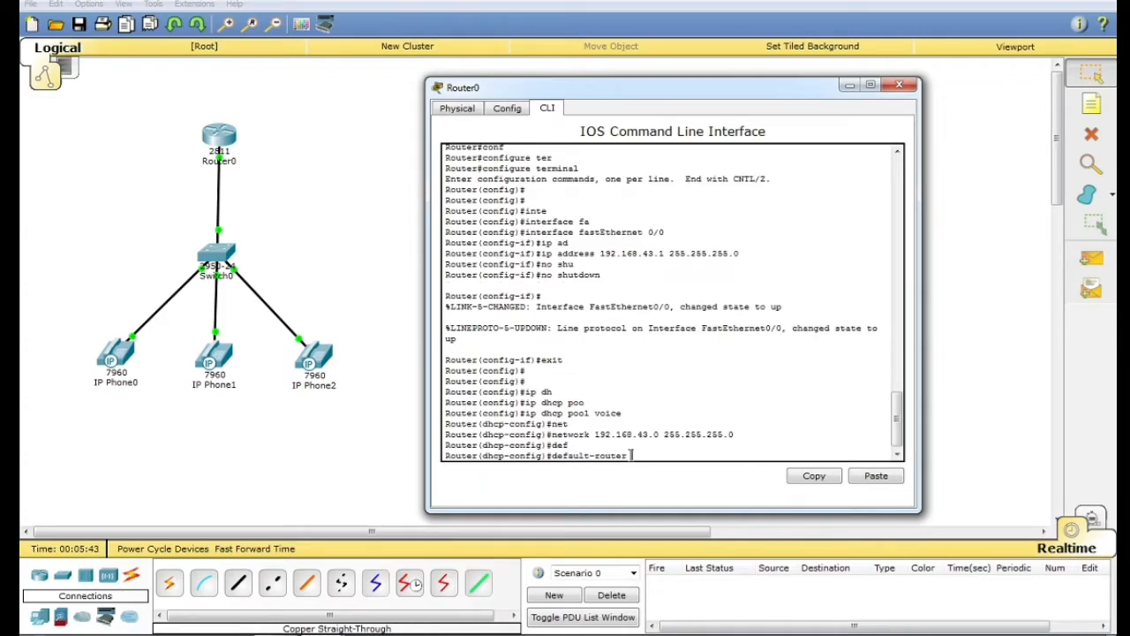
text(192.168.43.1)
key(Return)
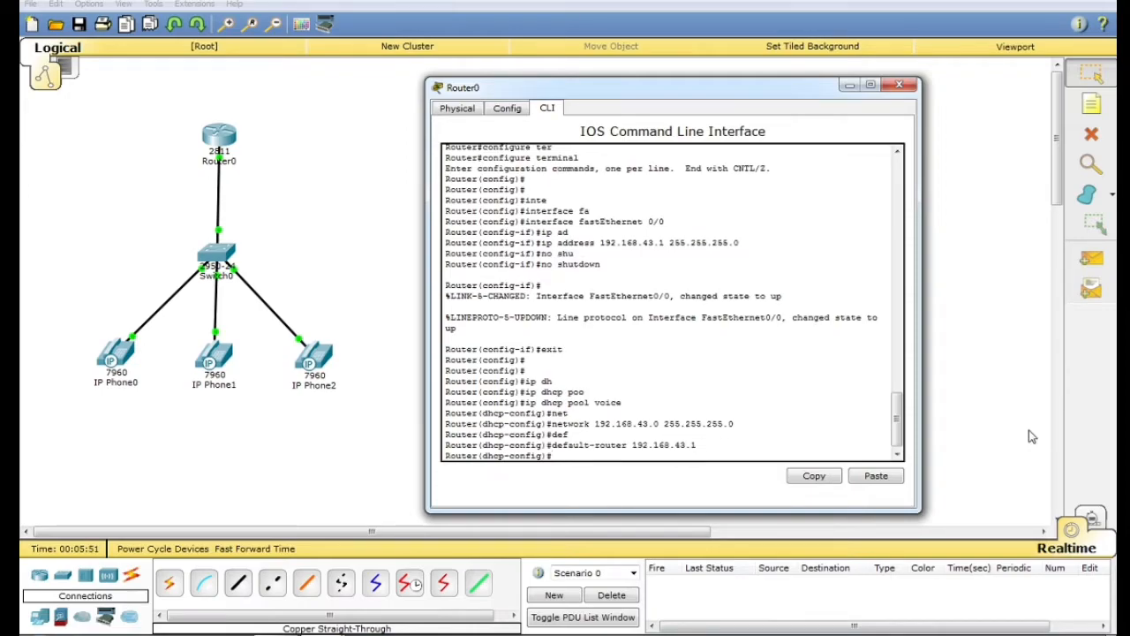
Add "option 150 ip 192.168.43.1" to the voice pool and exit to global configuration mode
text(opt)
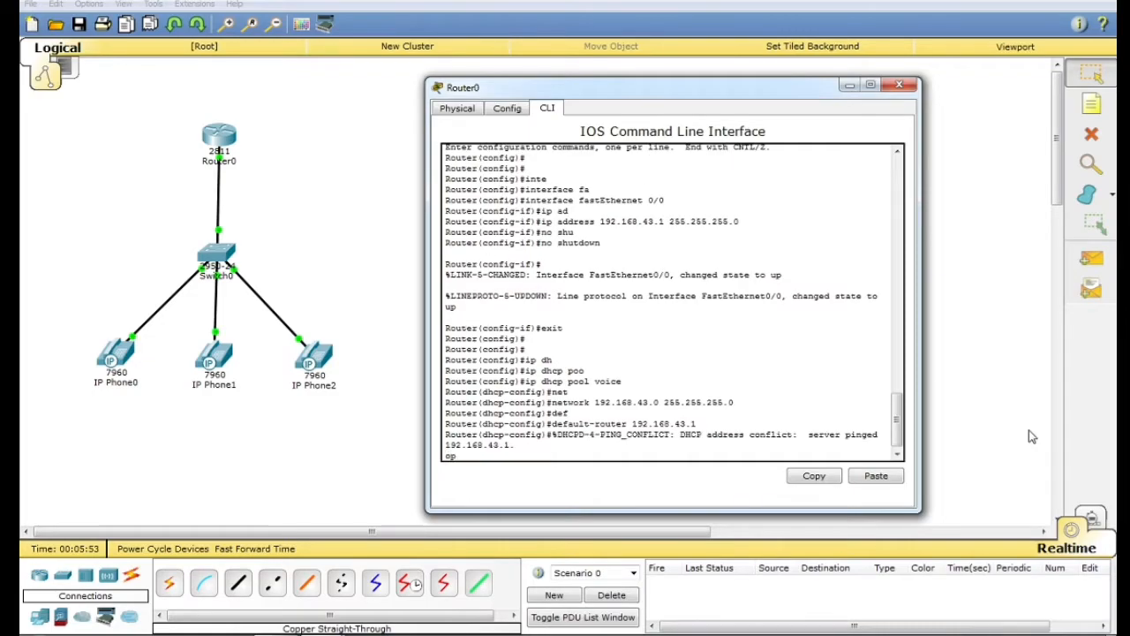
key(BackSpace)
key(BackSpace)
key(BackSpace)
key(Return)
text(op)
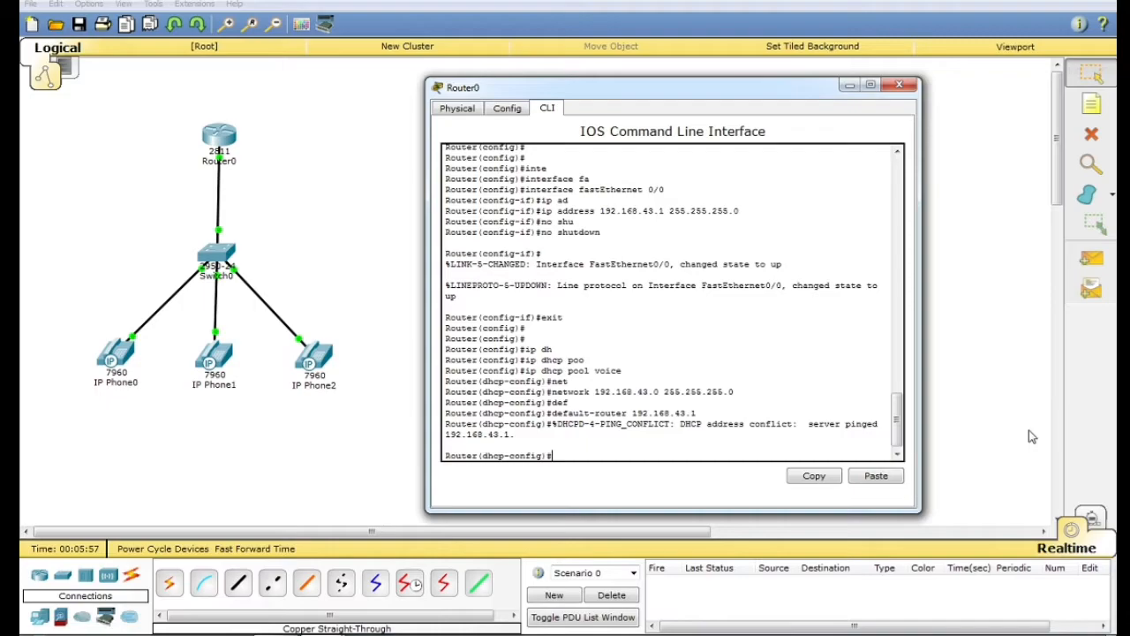
key(Tab)
text(150)
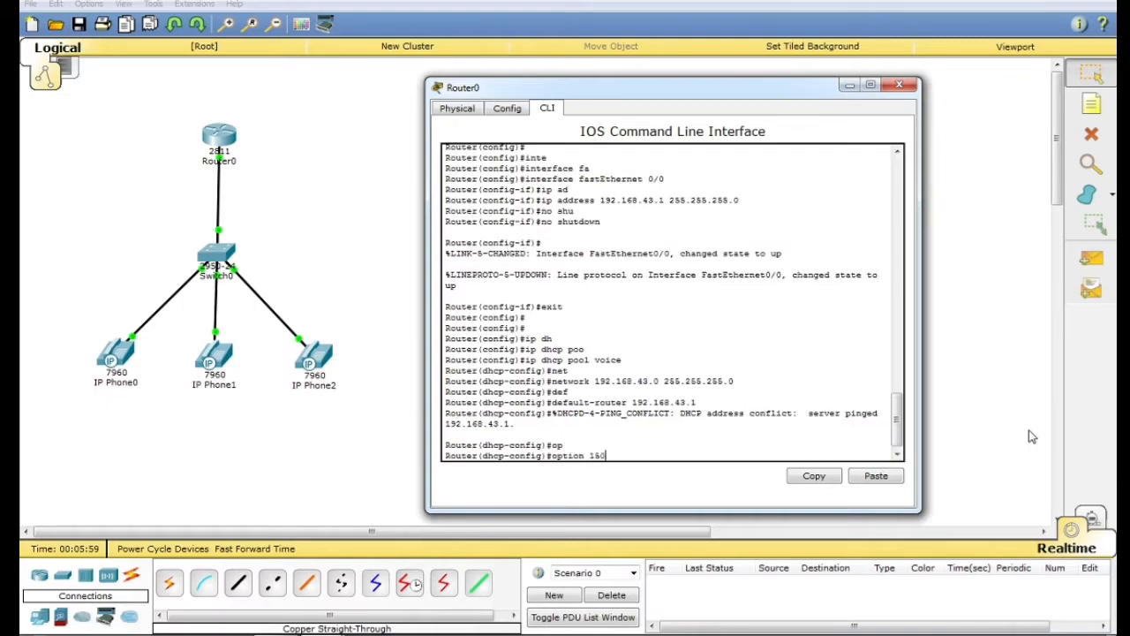
text( ip 192.168.43.1)
key(Return)
text(exit)
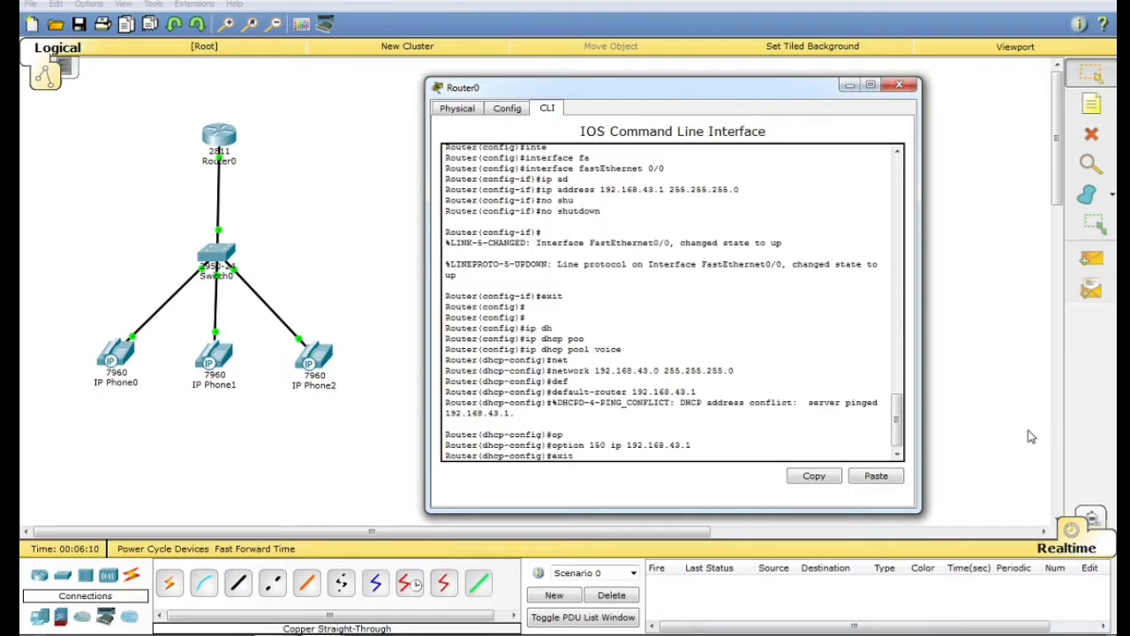
key(Return)
key(Return)
key(Return)
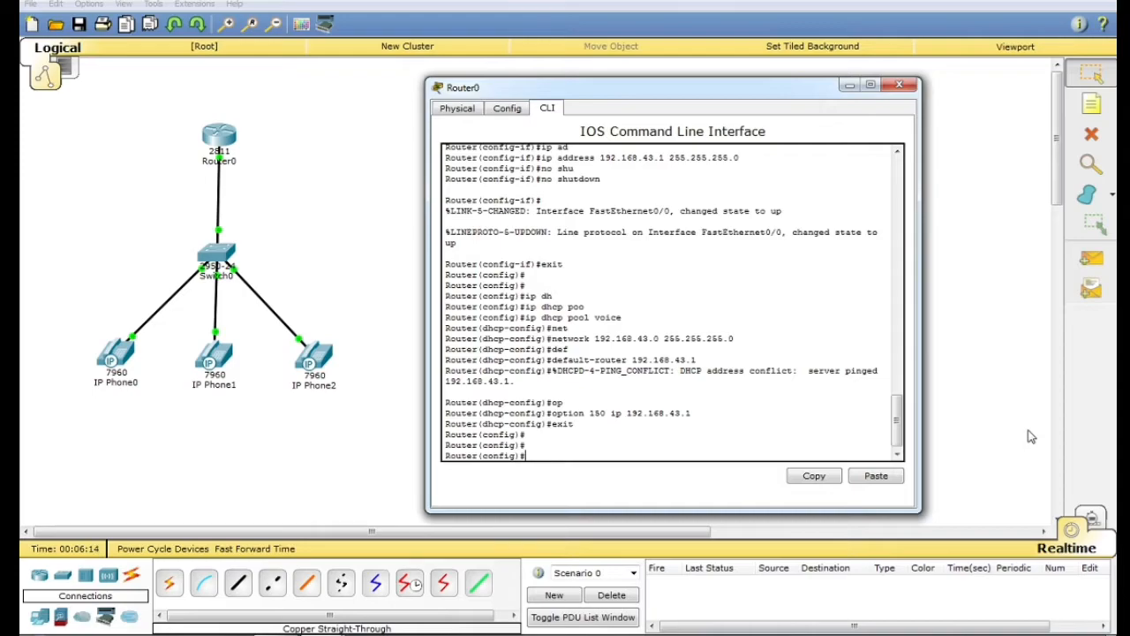
Exclude 192.168.43.1 from DHCP assignment on Router0 with "ip dhcp excluded-address"
text(ip dh)
key(Tab)
text(e)
key(Tab)
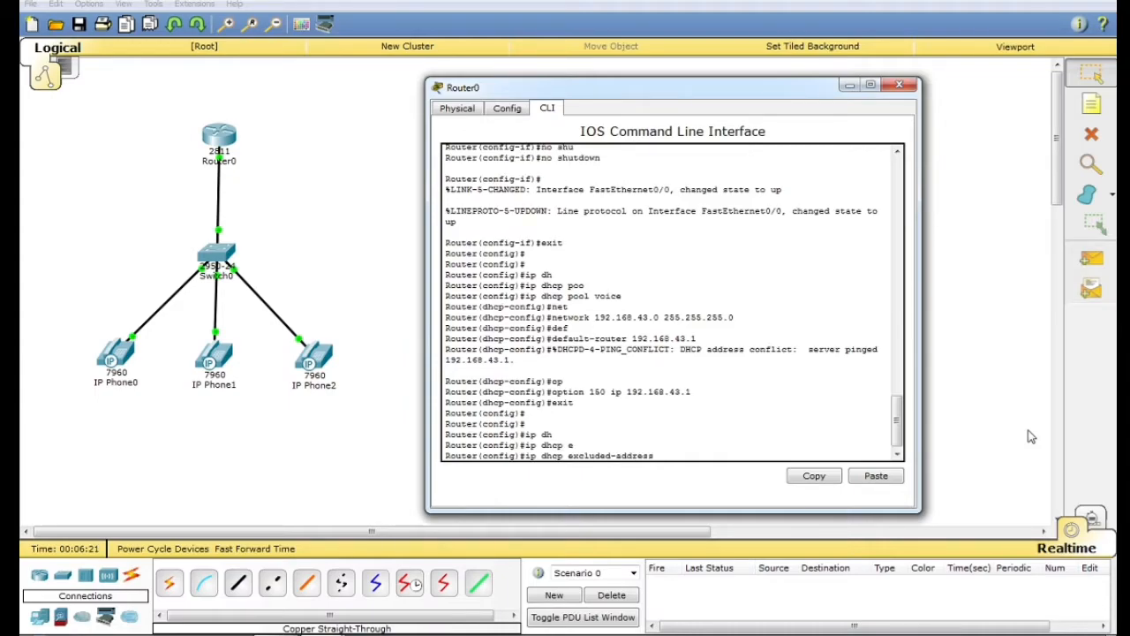
text(192.168.43.)
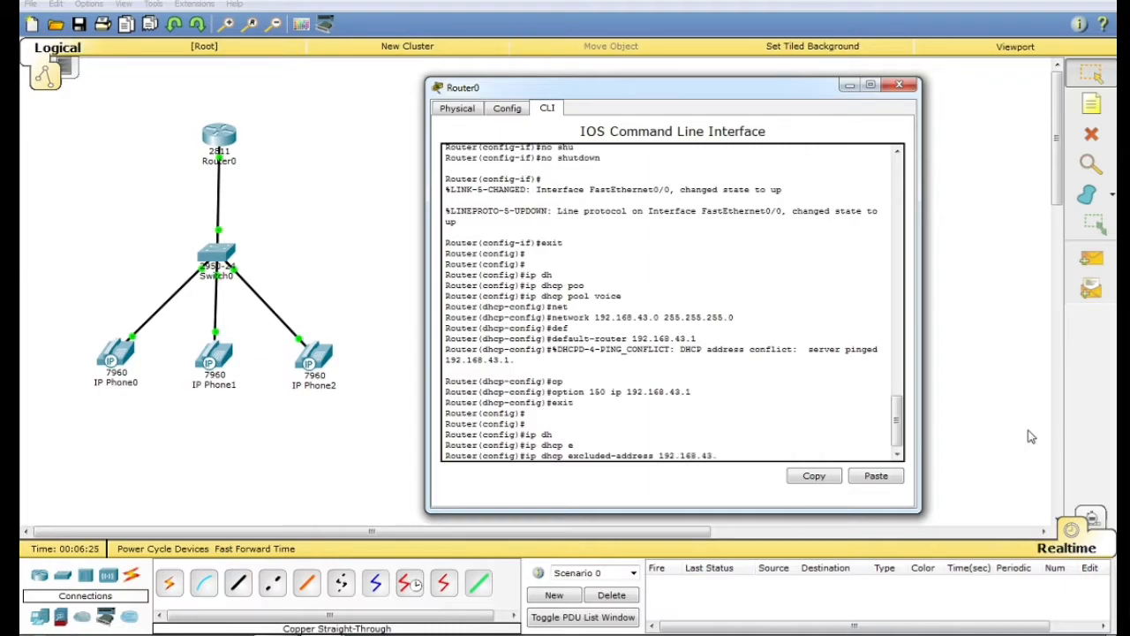
text(1)
key(Return)
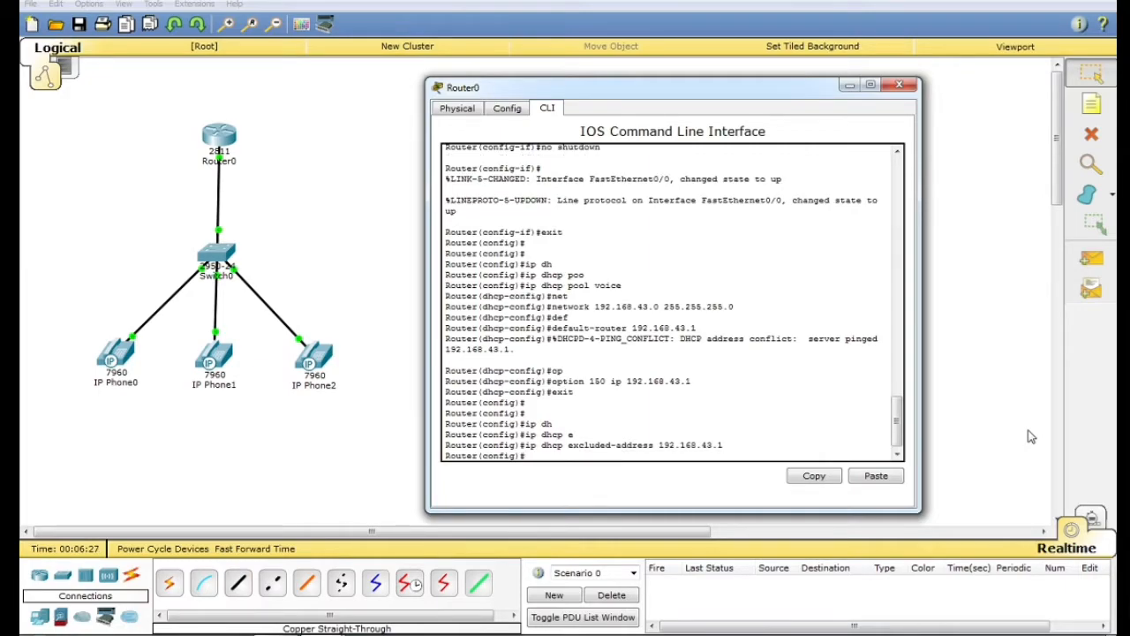
key(Return)
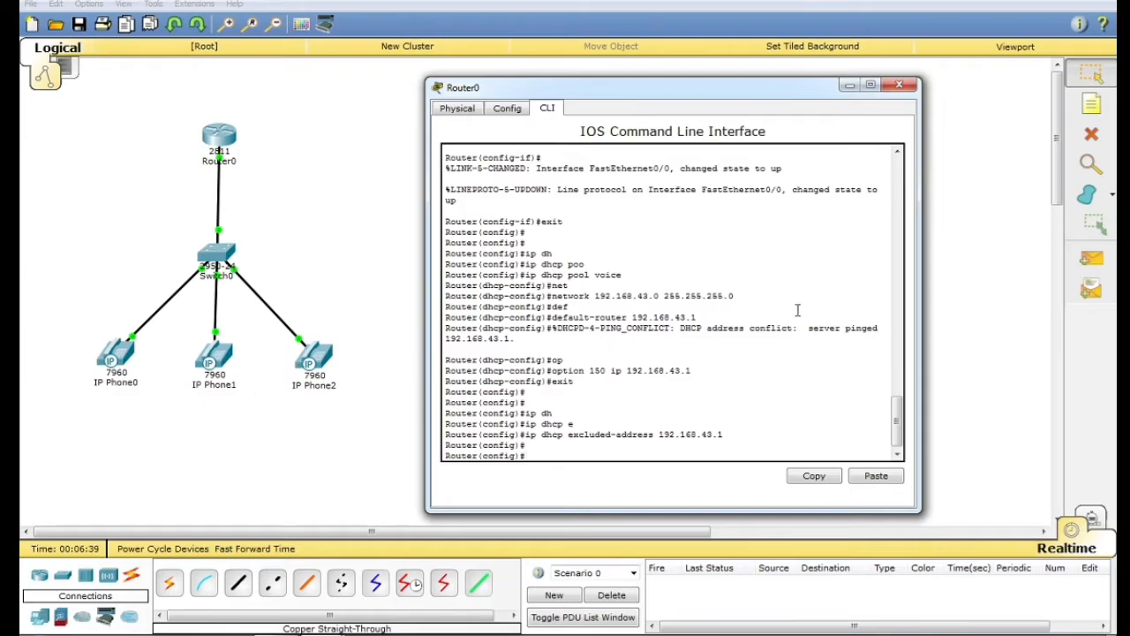
text(tel)
key(Tab)
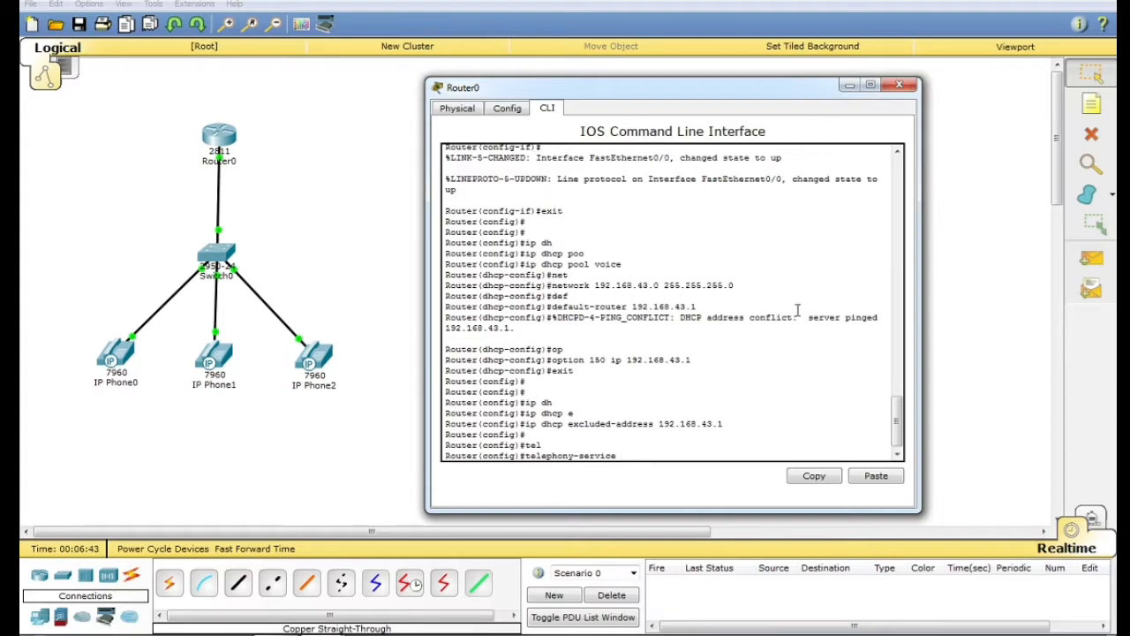
key(BackSpace)
key(BackSpace)
key(BackSpace)
key(BackSpace)
key(BackSpace)
key(BackSpace)
key(BackSpace)
key(BackSpace)
key(BackSpace)
key(BackSpace)
key(BackSpace)
key(BackSpace)
key(BackSpace)
key(BackSpace)
key(BackSpace)
key(BackSpace)
key(BackSpace)
Enter "telephony-service" configuration on Router0 and limit the directory numbers with "max-dn 3"
text(te)
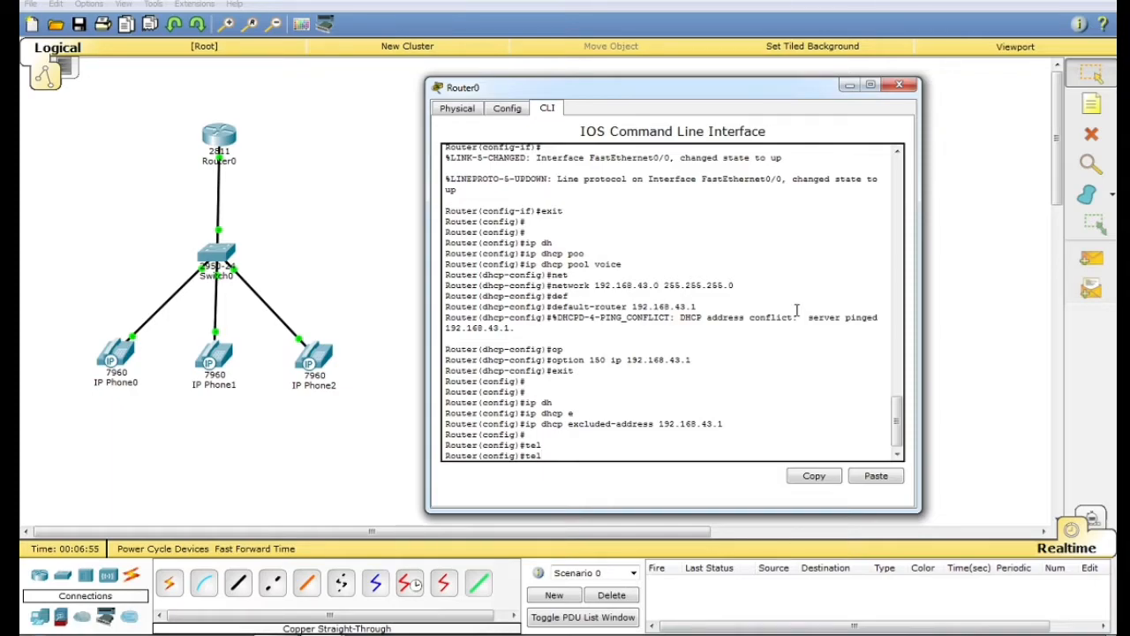
key(Tab)
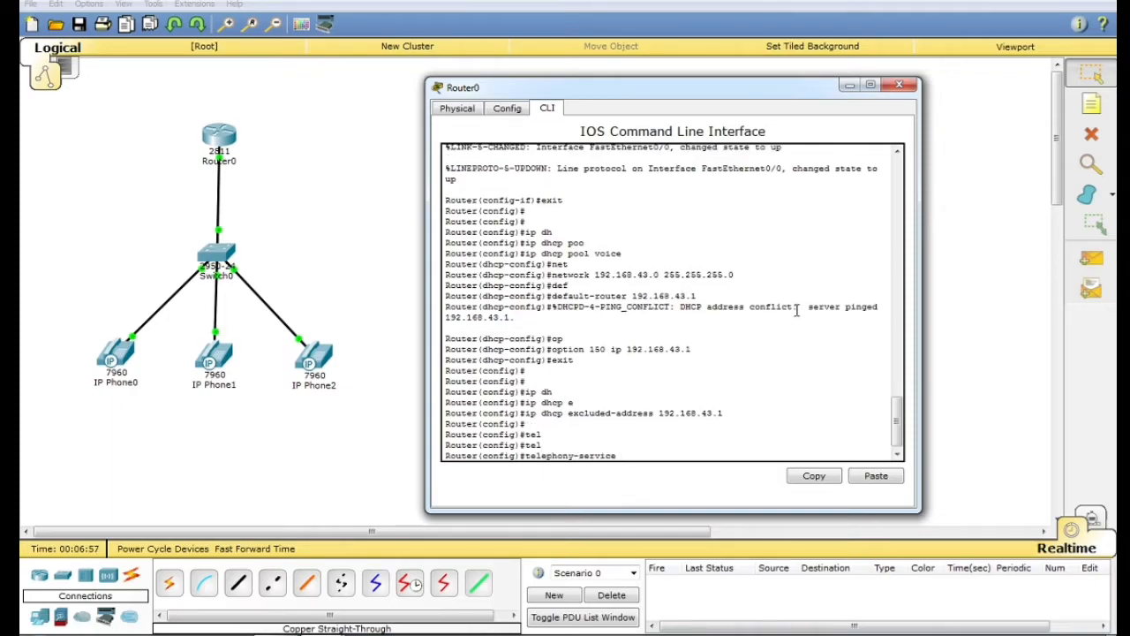
key(Return)
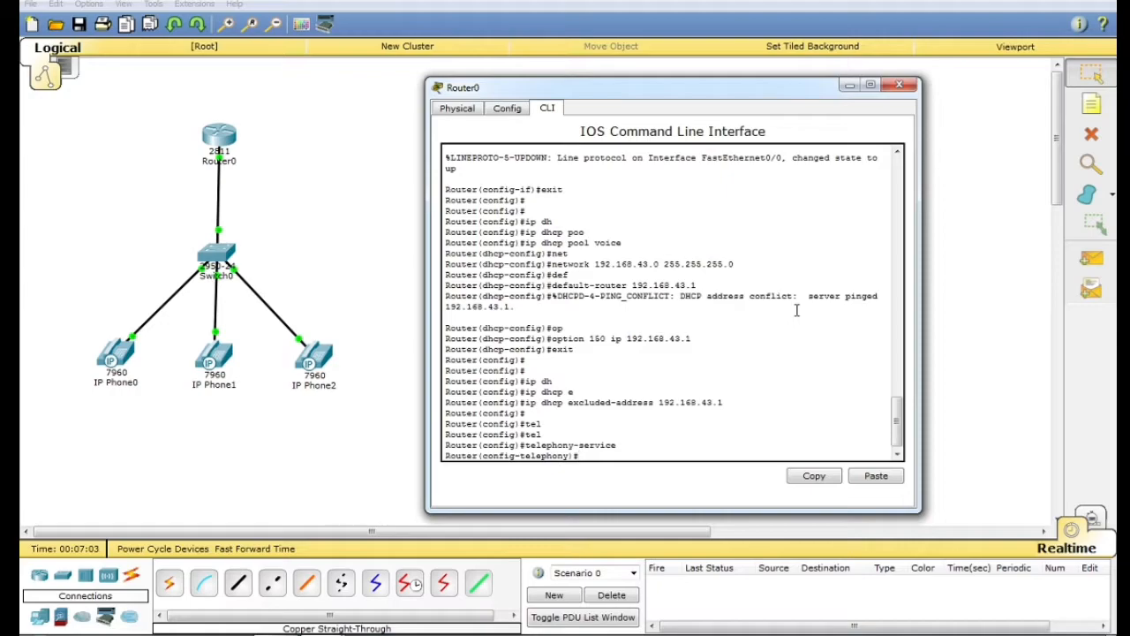
text(max-dn)
text(3)
key(Return)
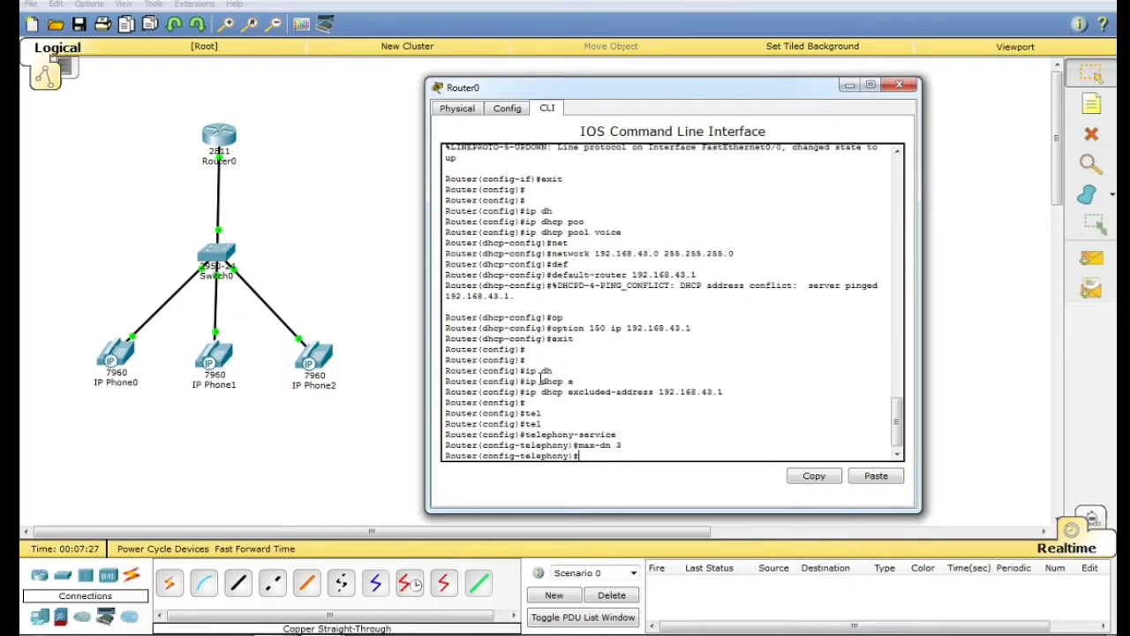
Limit the telephony service to three phones with "max-ephones 3"
text(max-)
key(Tab)
text(ep)
key(Tab)
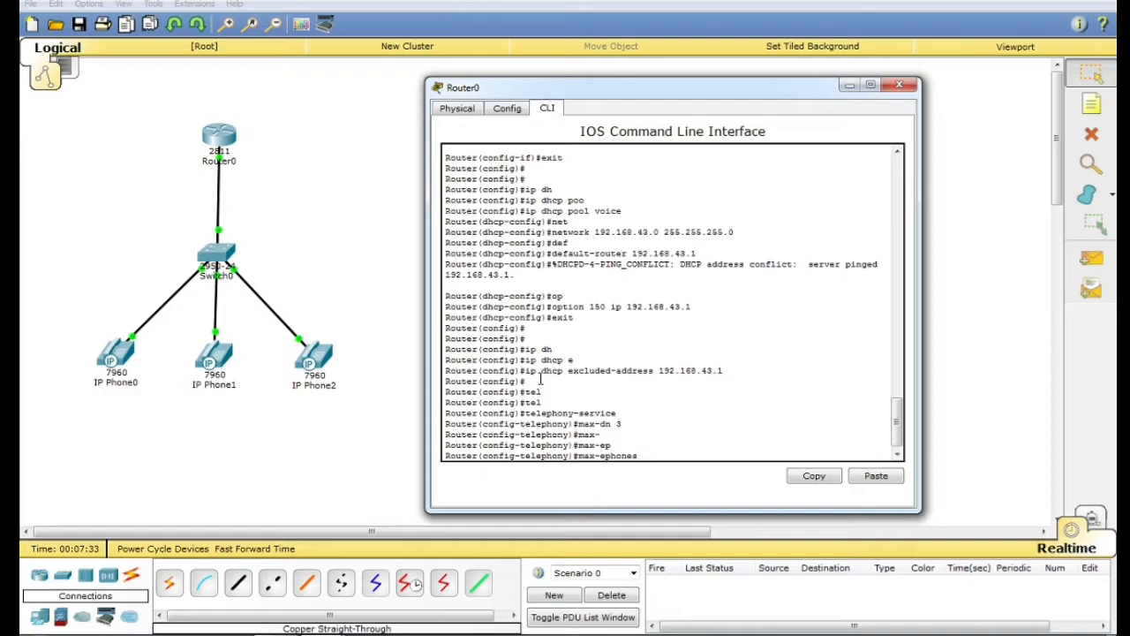
text(3)
key(Return)
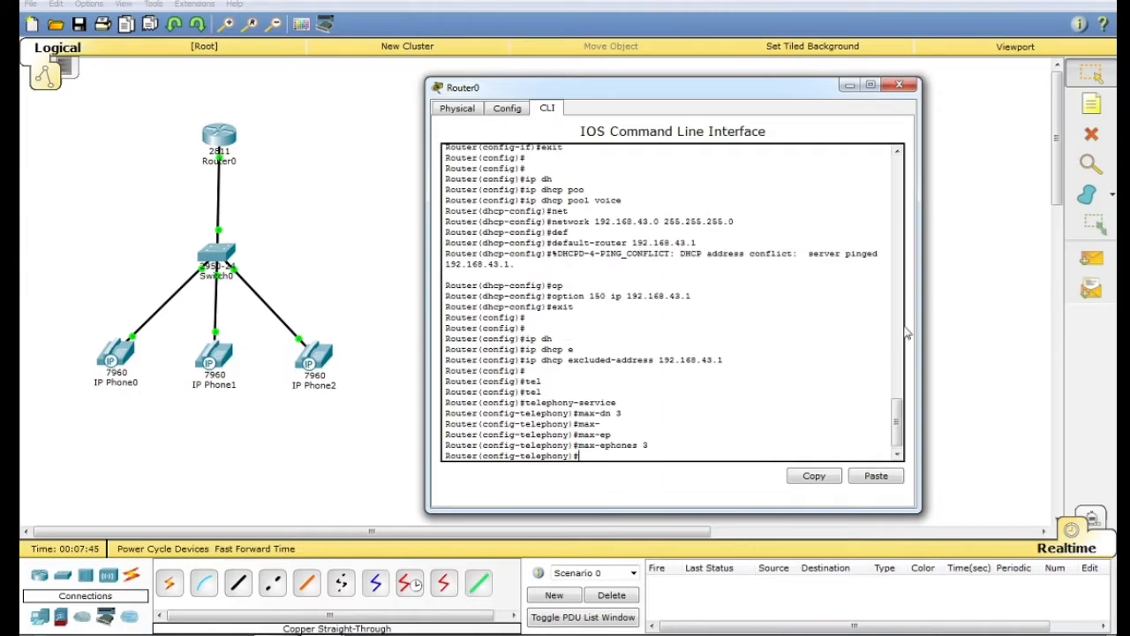
Set the telephony service's source address with "ip source-address 192.168.43.1 port 2000"
text(ip so)
key(Tab)
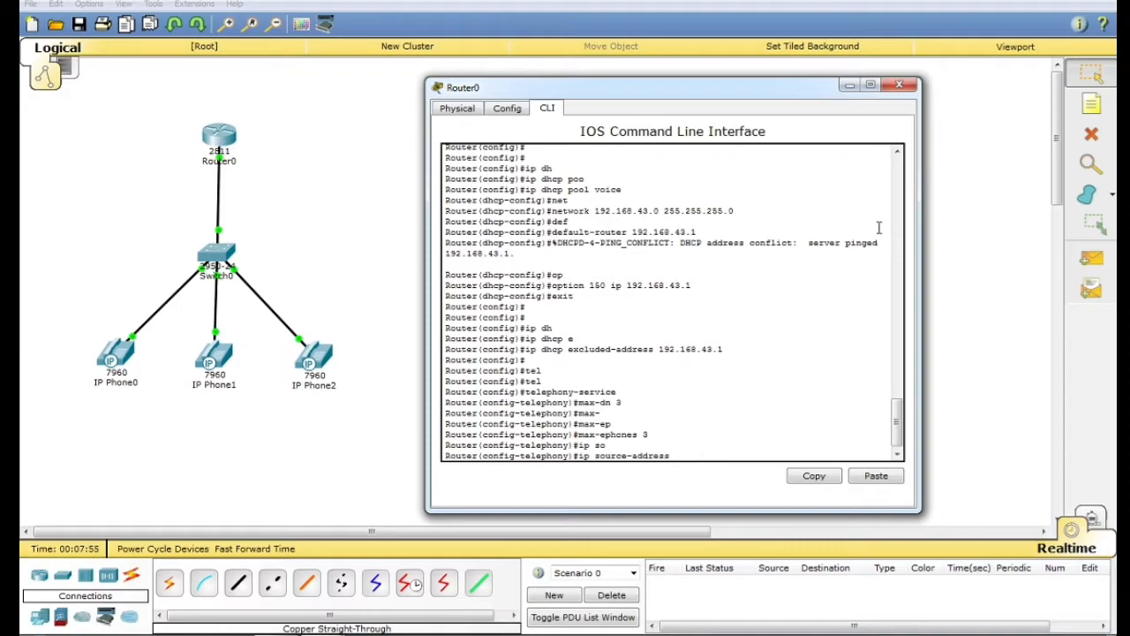
text(8.43.1 port 200)
text(000)
key(Return)
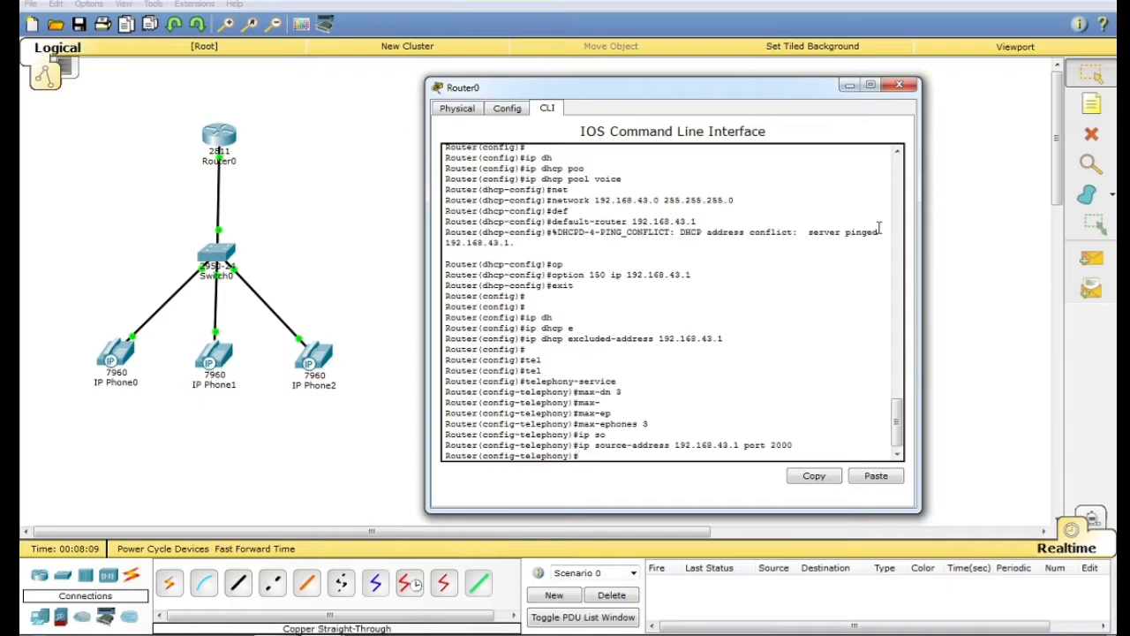
Configure "auto assign 4 to 6" and "auto assign 1 to 3" for the telephony service, and exit to global configuration mode
text(auto ass)
key(Tab)
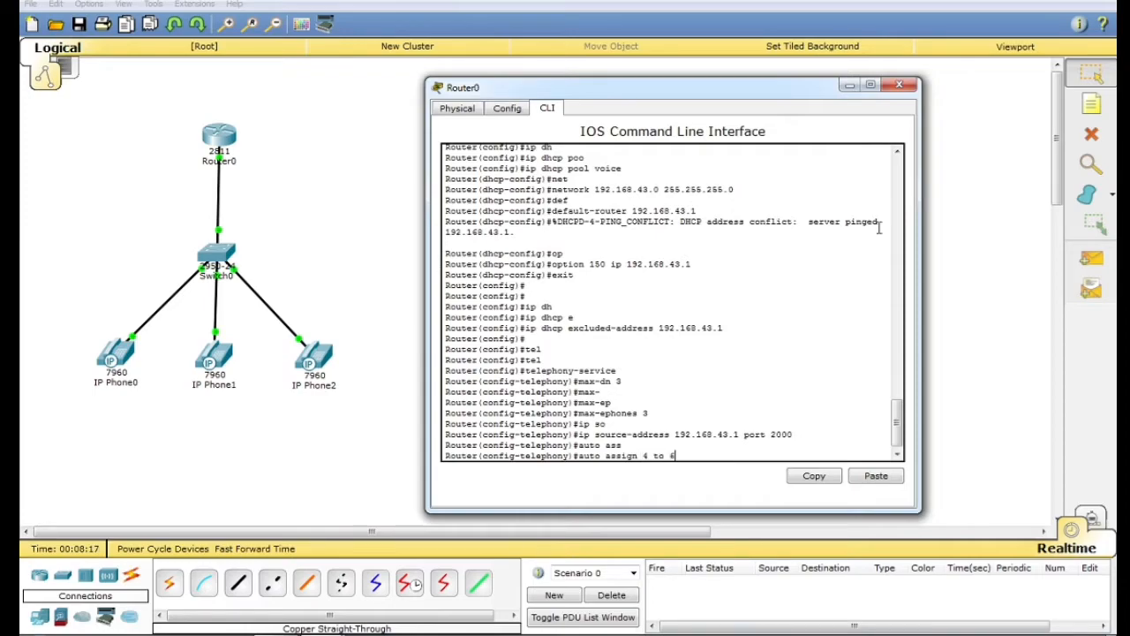
text(4 to 6)
key(Return)
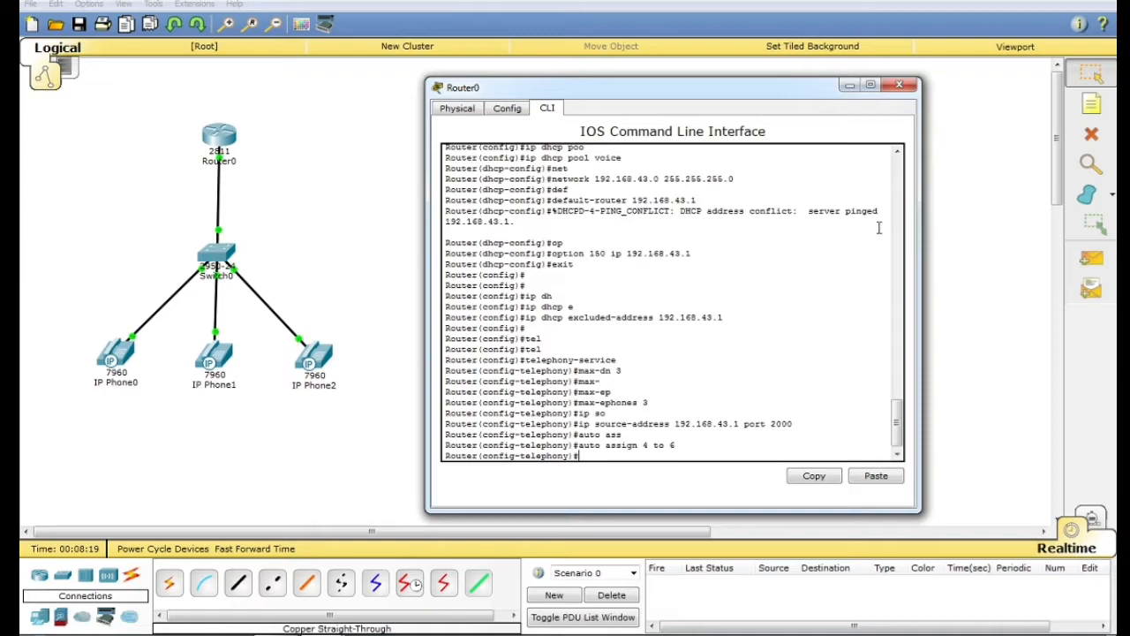
text(auto ass)
key(Tab)
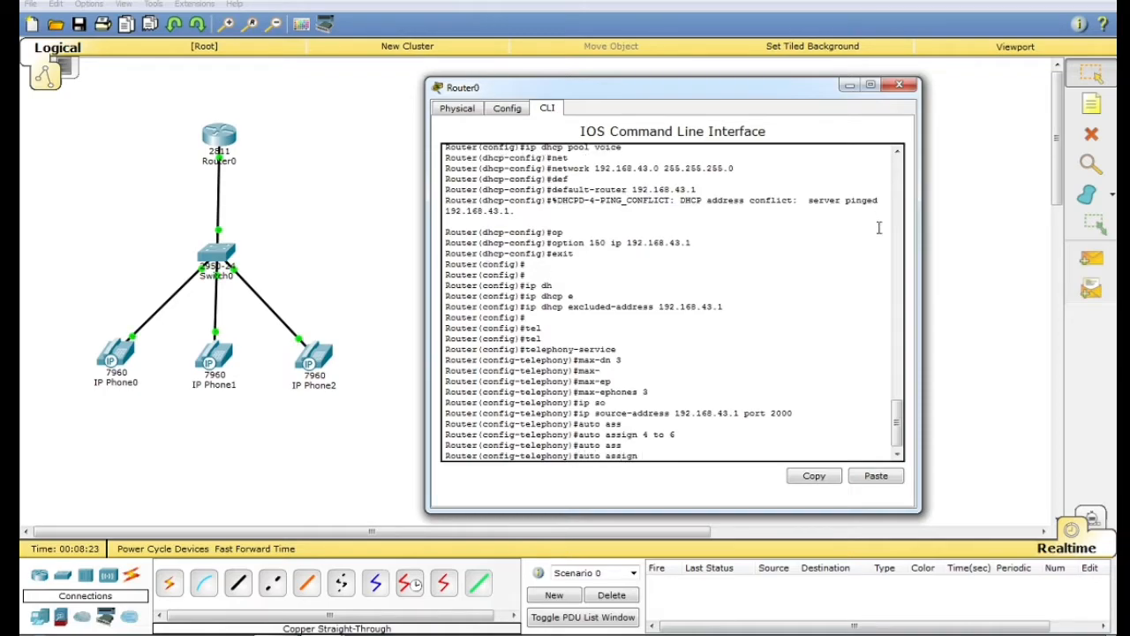
text(1 to 3)
key(Return)
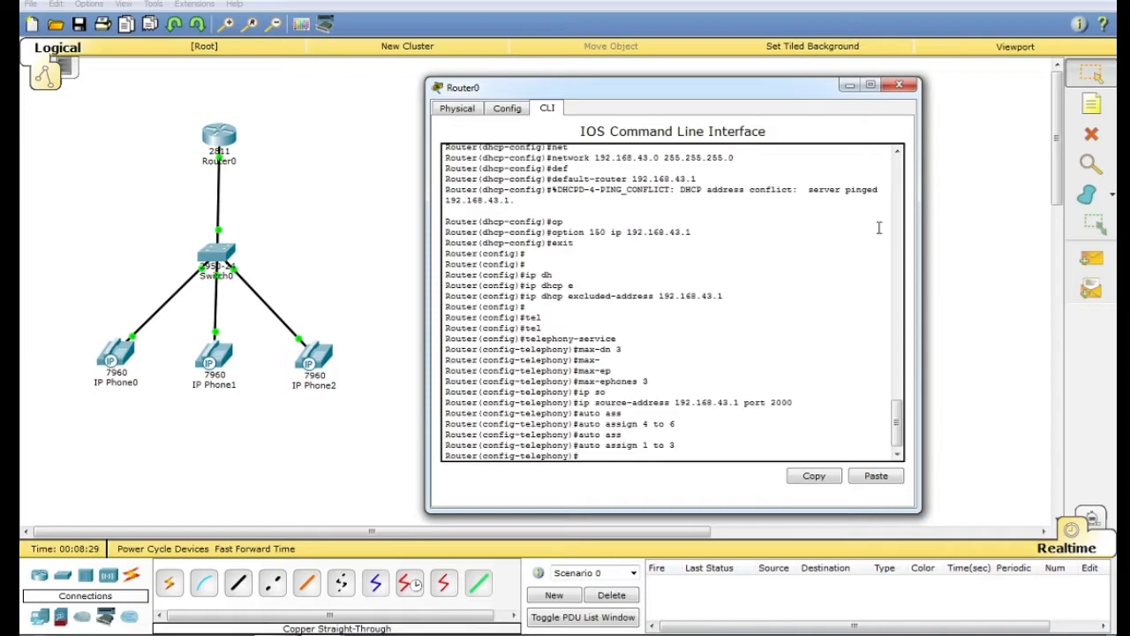
key(Return)
text(exit)
key(Return)
key(Return)
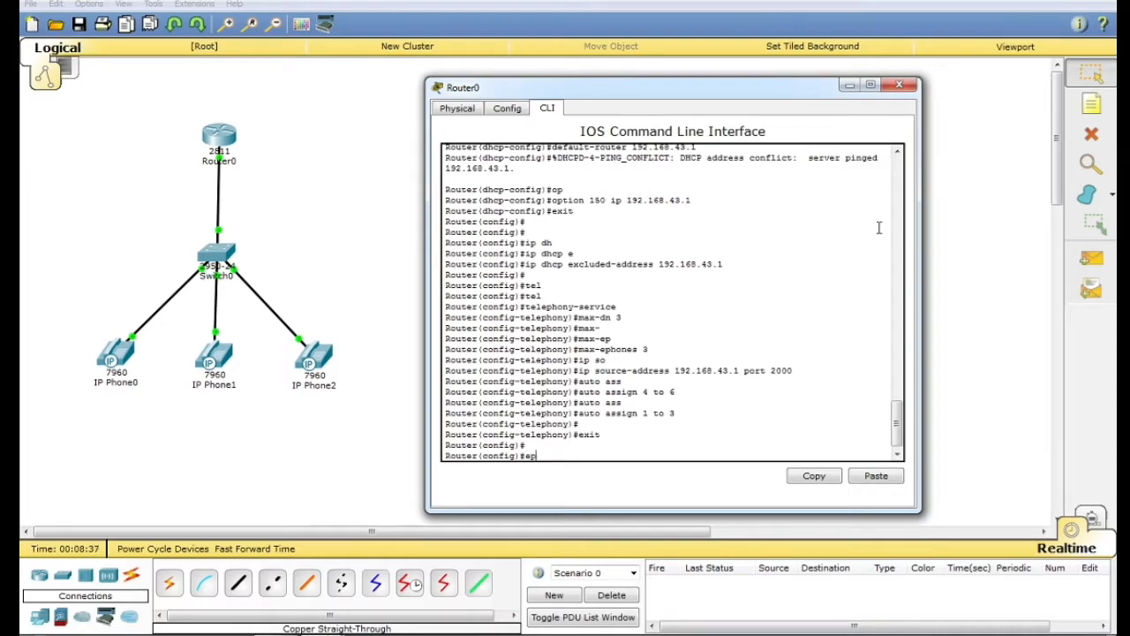
Create directory entry "ephone-dn 1" on Router0 and assign it extension "number 111"
text(ephone-dn 1)
key(Return)
key(Return)
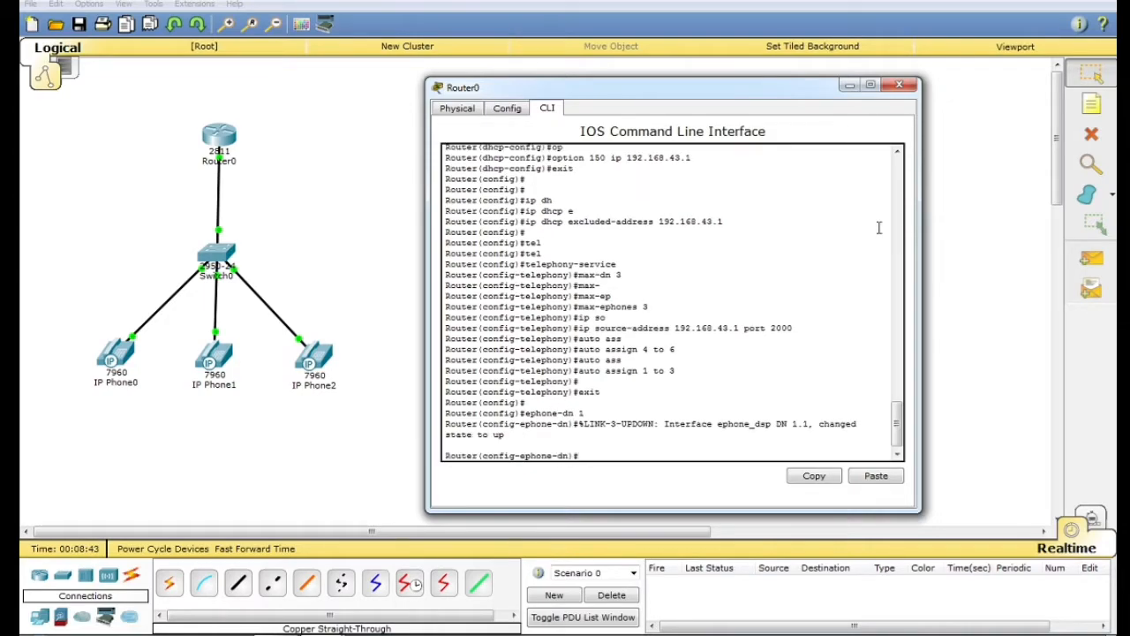
text(number 111)
key(Return)
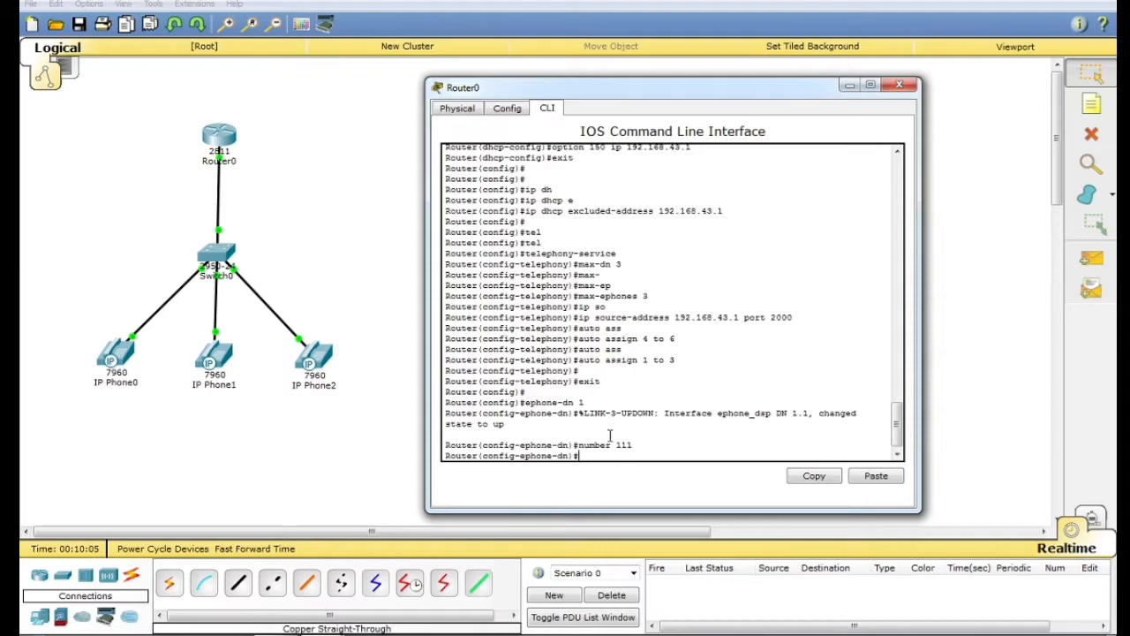
Review Router0's command history and FastEthernet0/0 settings, and close the router's window
scroll(608, 439, up, 7)
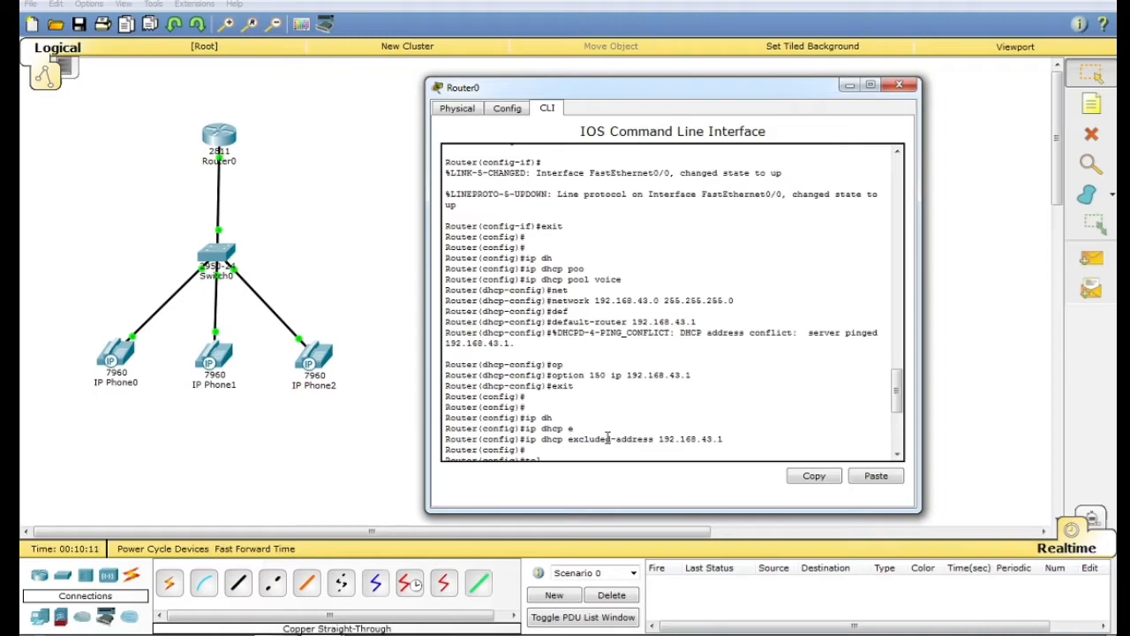
scroll(607, 438, down, 1)
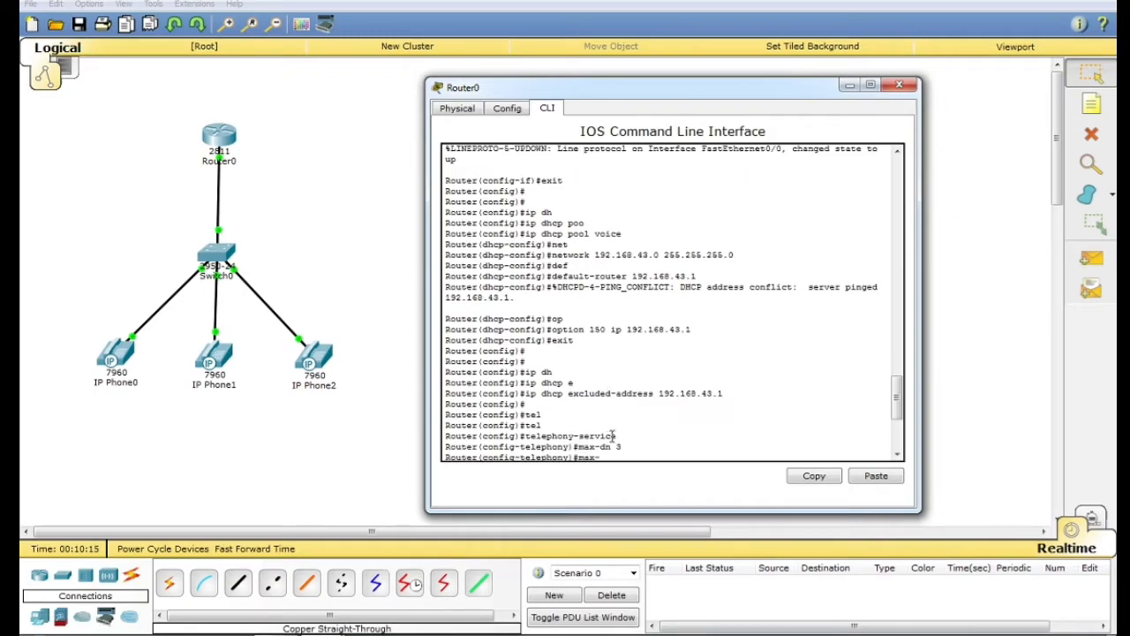
scroll(615, 435, down, 6)
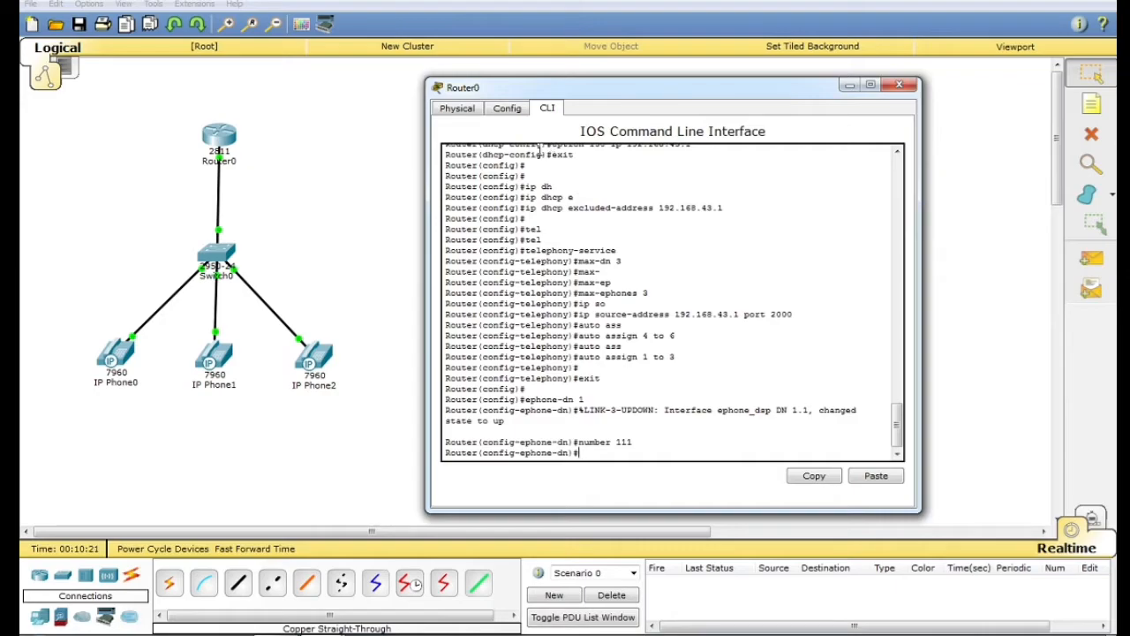
click(507, 109)
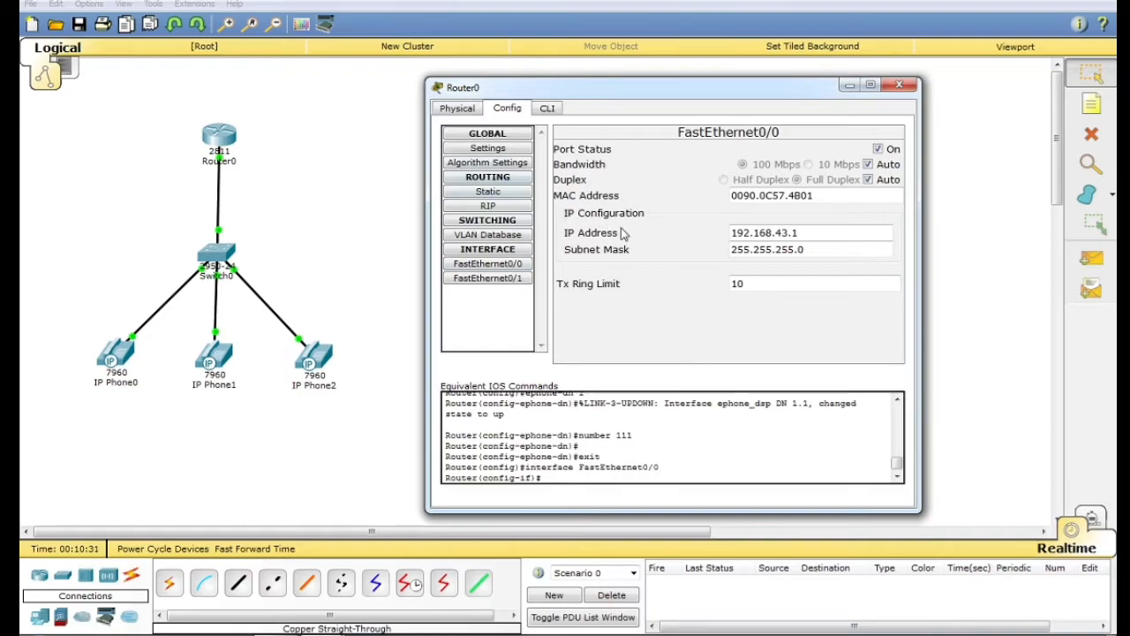
click(546, 110)
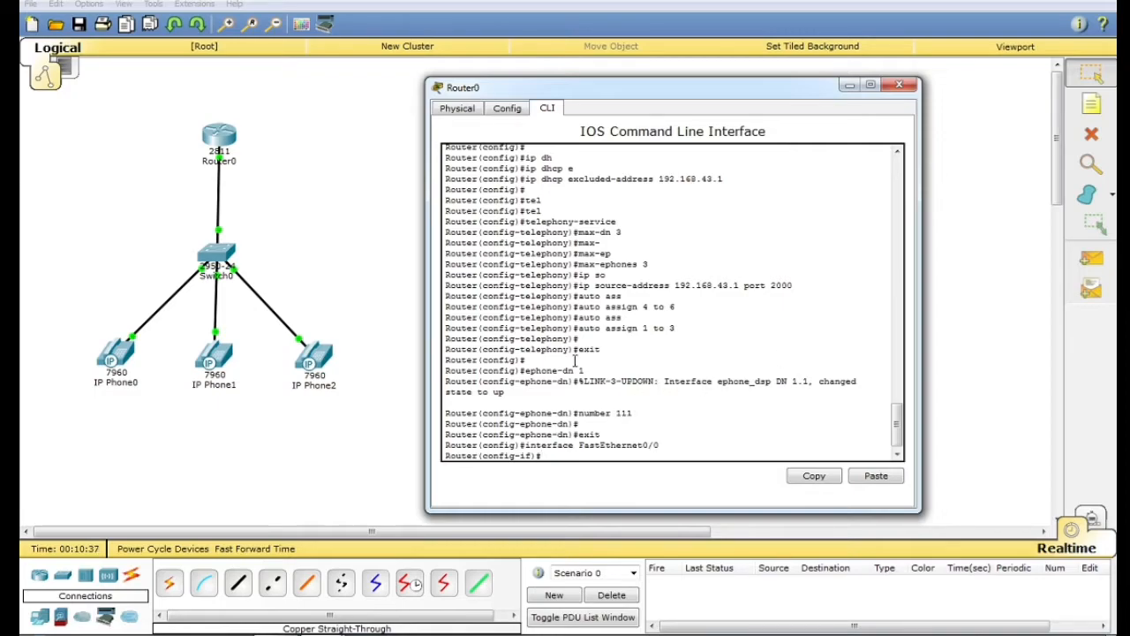
click(899, 85)
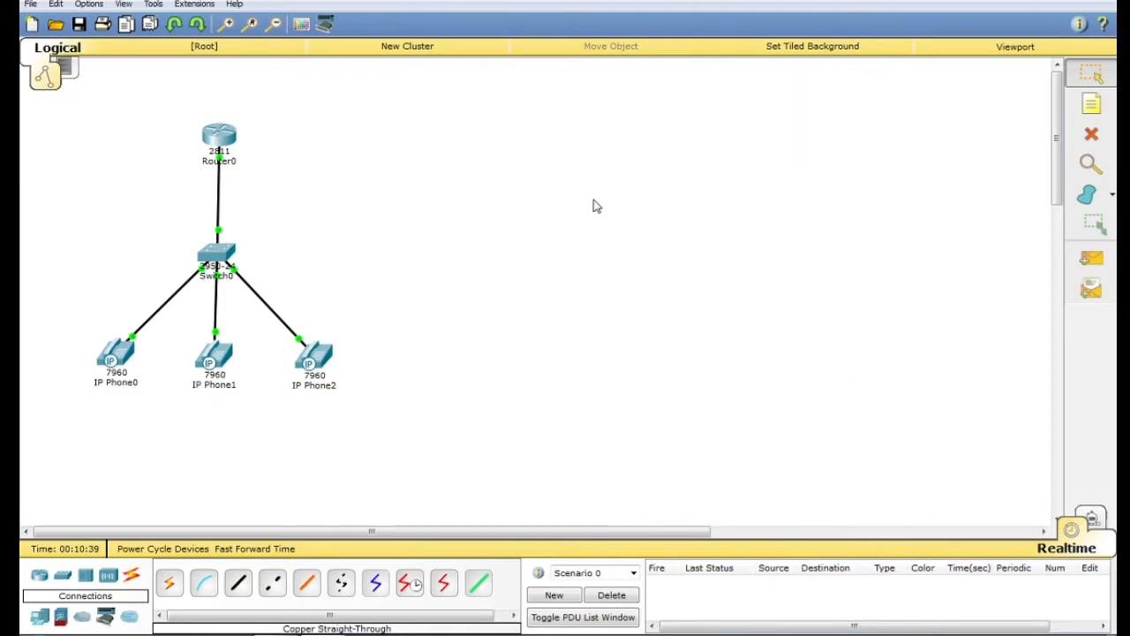
Place a second 2811 router in the empty workspace area to the right of Router0
click(40, 578)
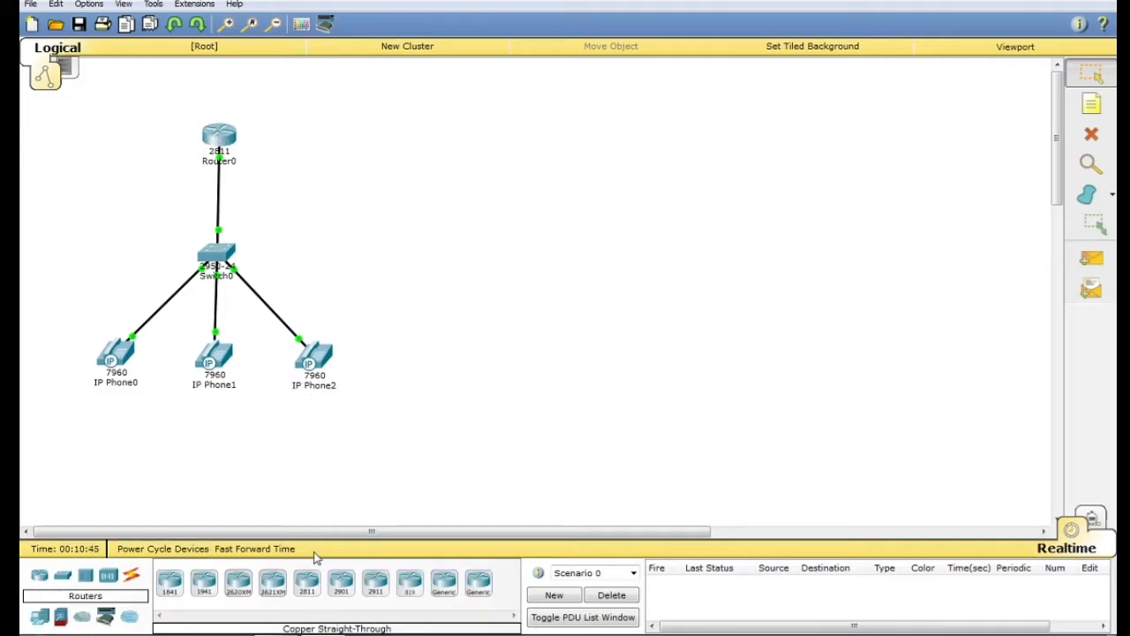
click(306, 582)
click(644, 143)
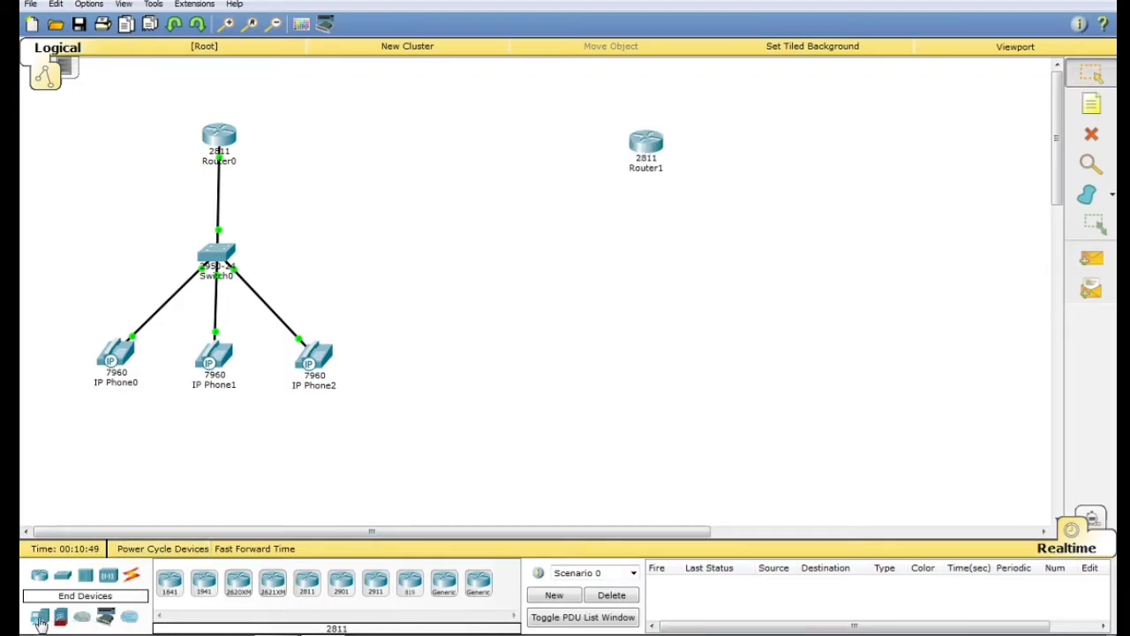
Place a 2950-24 switch in the workspace directly below Router1
click(62, 578)
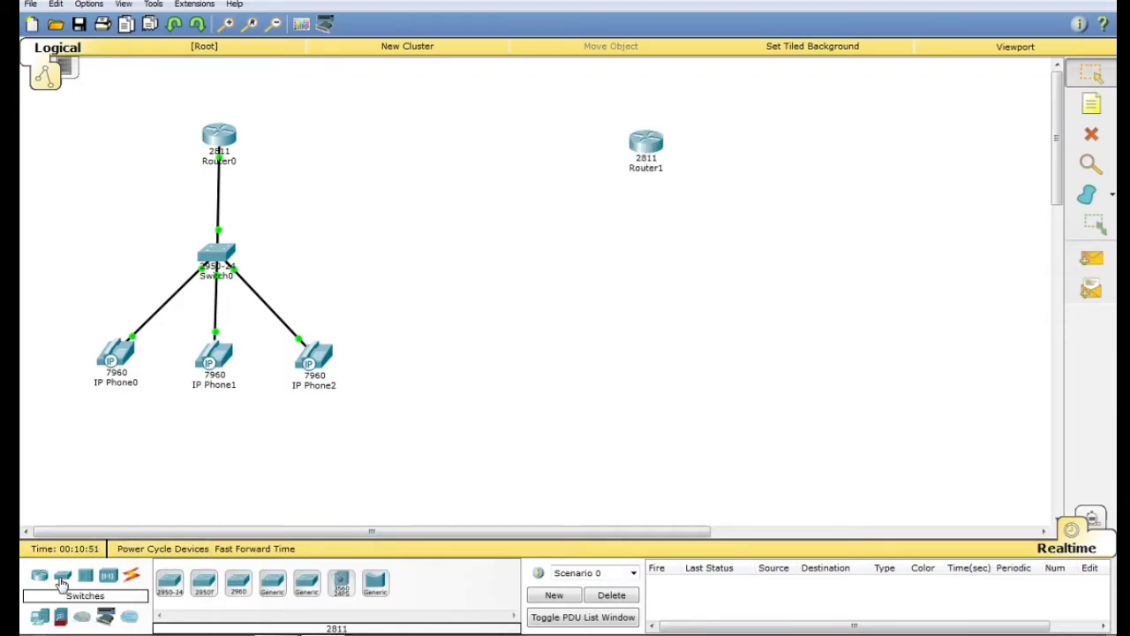
click(169, 582)
click(650, 239)
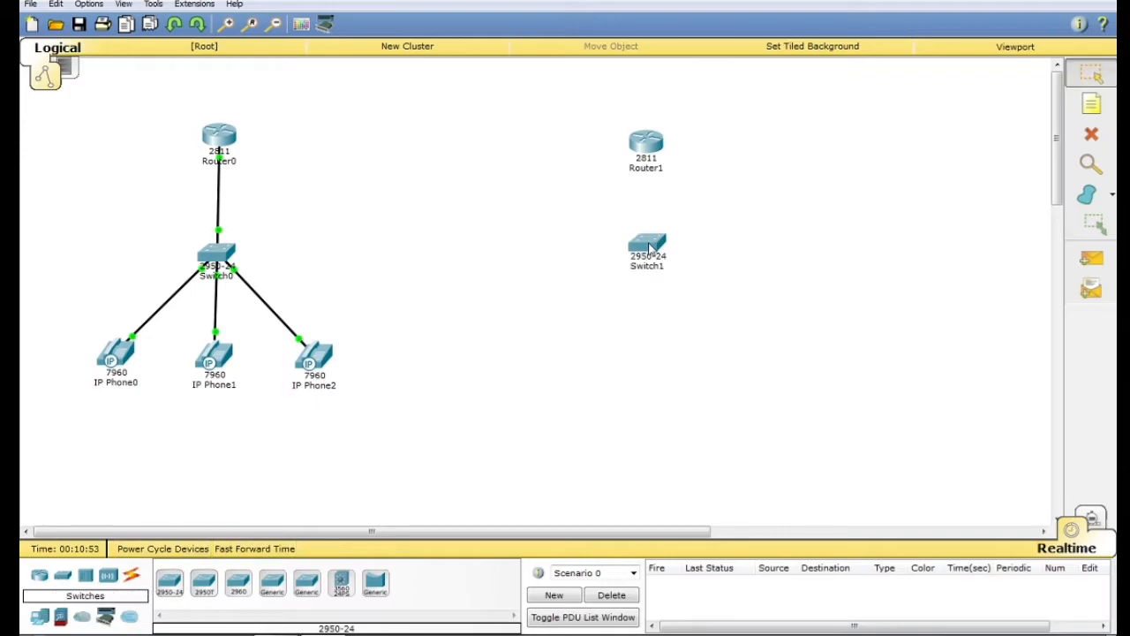
Place three 7960 IP phones side by side in the workspace below Switch1
click(44, 617)
click(307, 582)
click(602, 362)
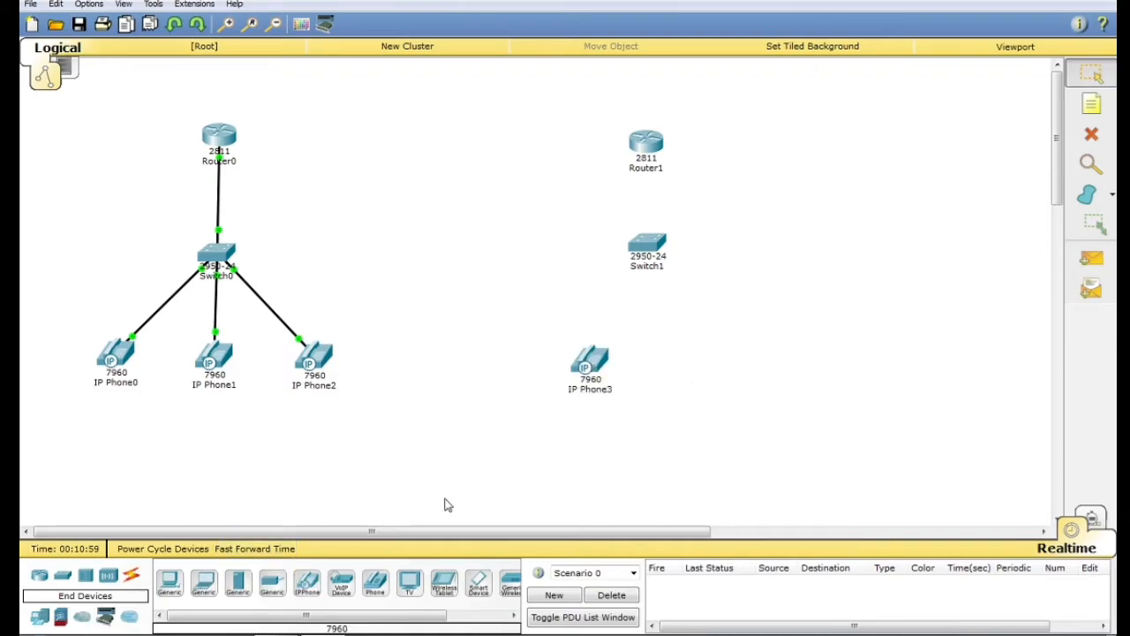
click(306, 581)
click(655, 381)
click(308, 585)
click(747, 372)
Move the three new IP phones together and align them in an even row beneath Switch1
drag(536, 343, 885, 390)
drag(672, 371, 652, 351)
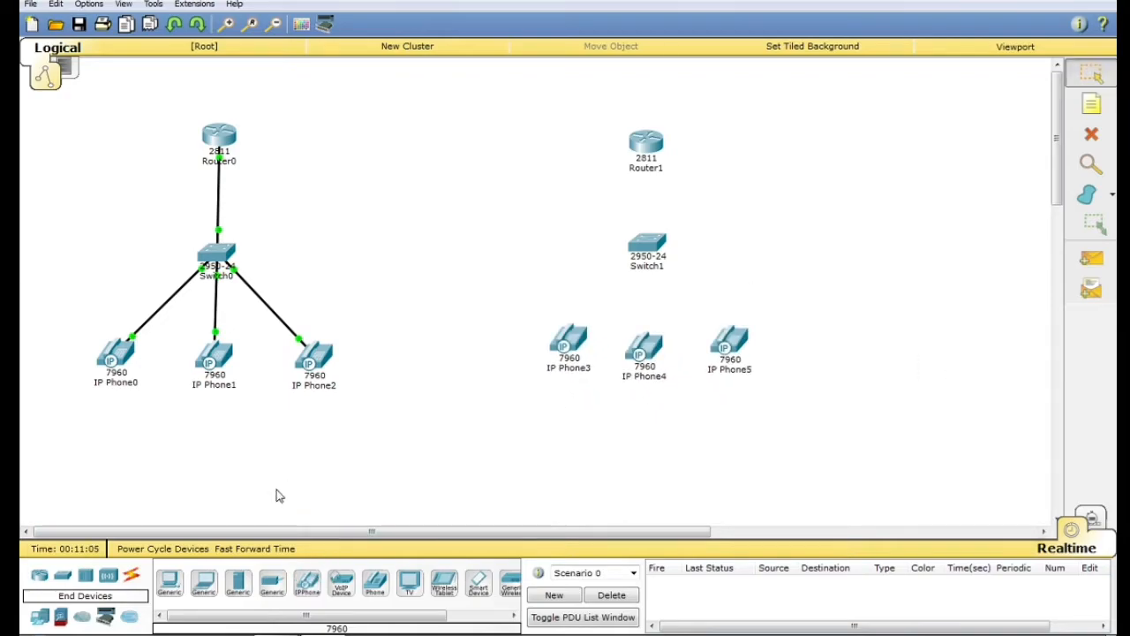
drag(565, 341, 563, 350)
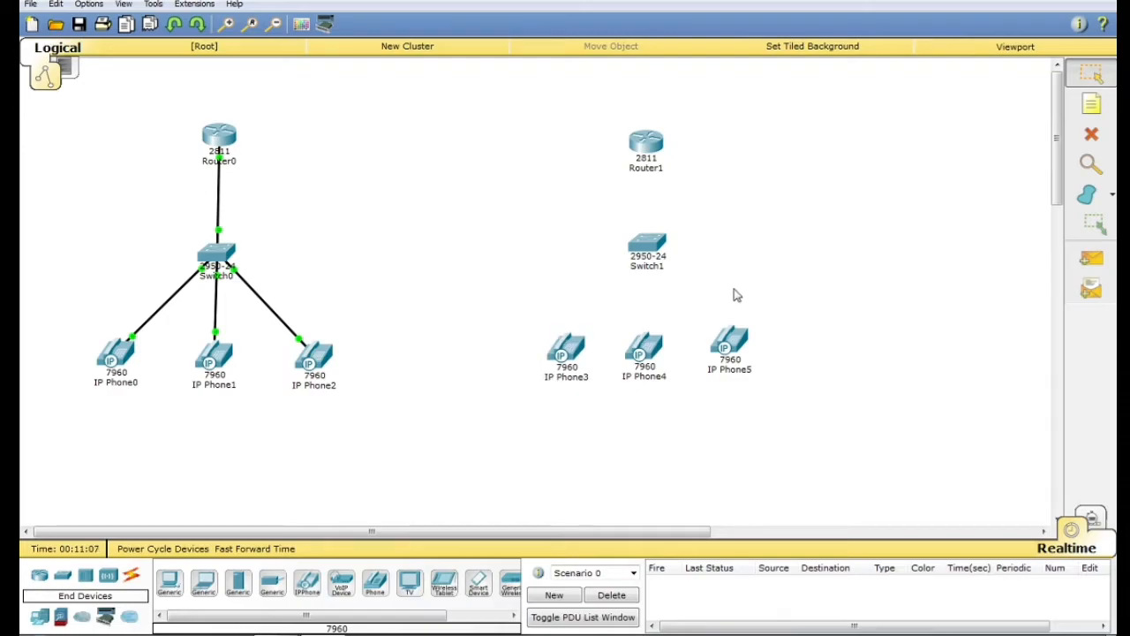
drag(742, 343, 738, 344)
Connect Router1 to FastEthernet0/1 on Switch1 with a Copper Straight-Through cable
click(131, 575)
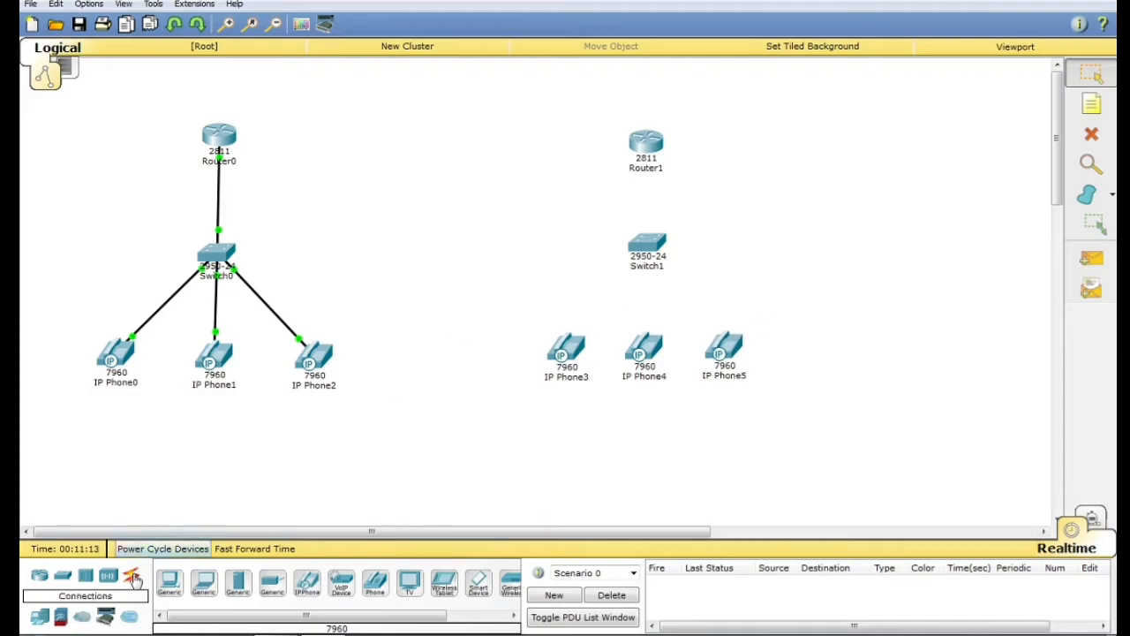
click(238, 582)
click(647, 145)
click(676, 183)
click(653, 248)
click(686, 270)
Connect FastEthernet0/2 on Switch1 to IP Phone3 with a Copper Straight-Through cable
click(237, 583)
click(644, 245)
click(680, 267)
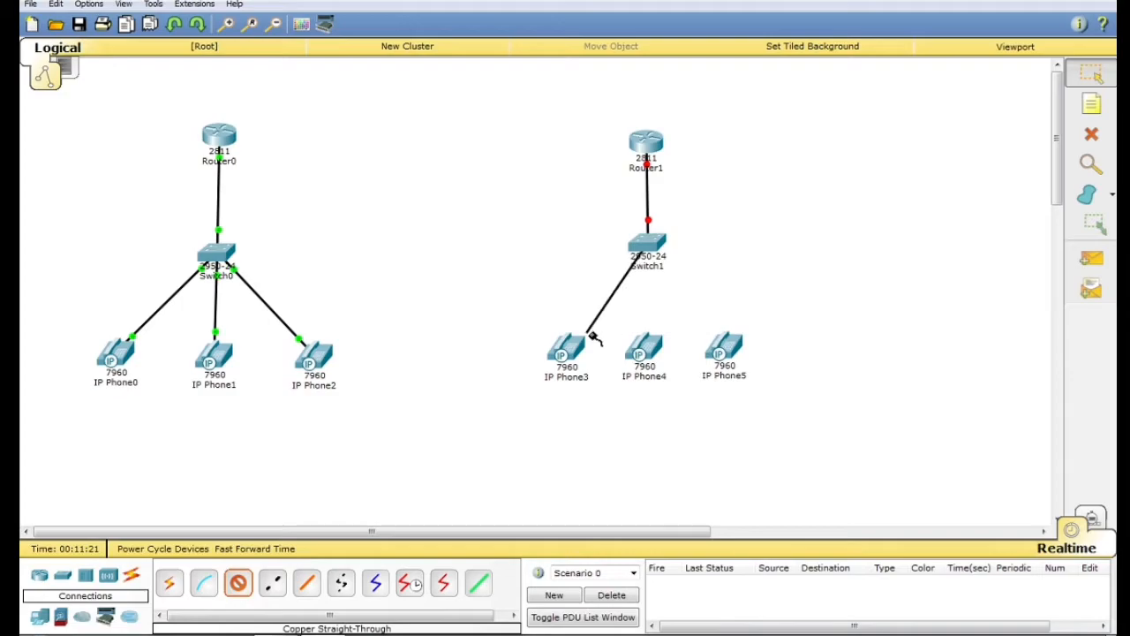
click(566, 348)
click(601, 358)
Connect FastEthernet0/3 on Switch1 to IP Phone4 with a Copper Straight-Through cable
click(238, 583)
click(645, 245)
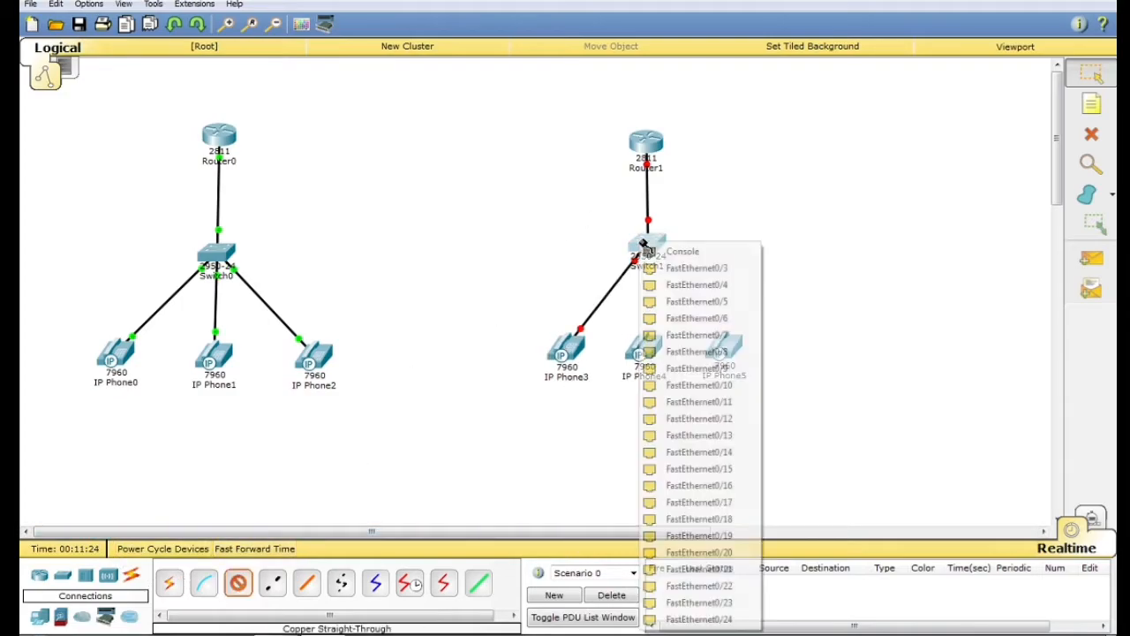
click(680, 267)
click(645, 347)
click(676, 353)
Connect FastEthernet0/4 on Switch1 to IP Phone5 with a Copper Straight-Through cable
click(238, 583)
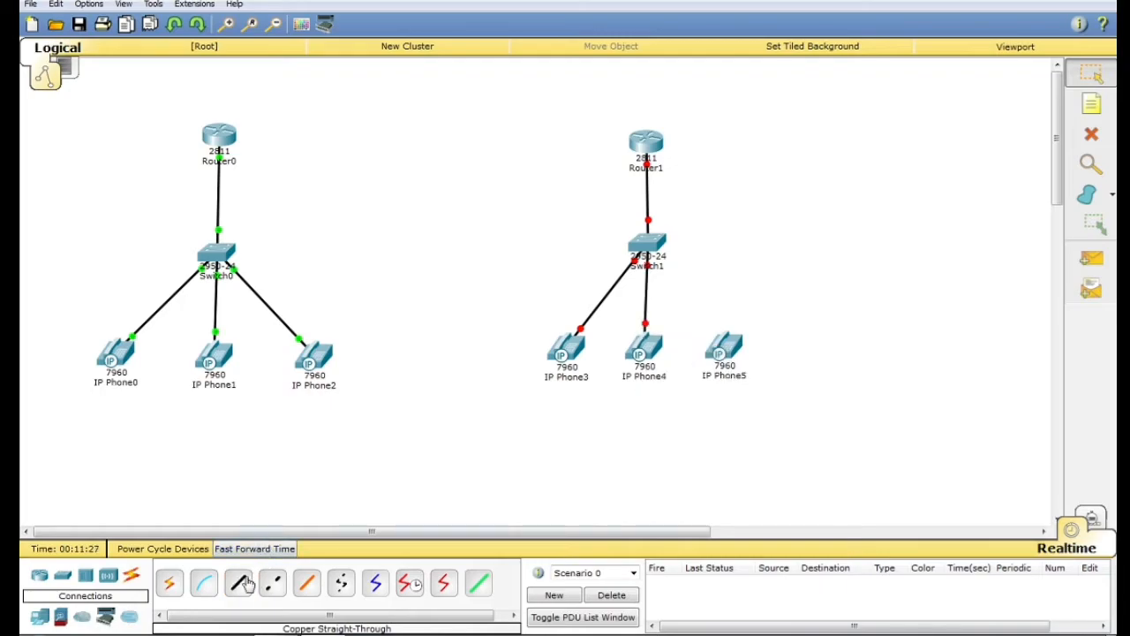
click(646, 246)
click(692, 272)
click(724, 347)
click(758, 354)
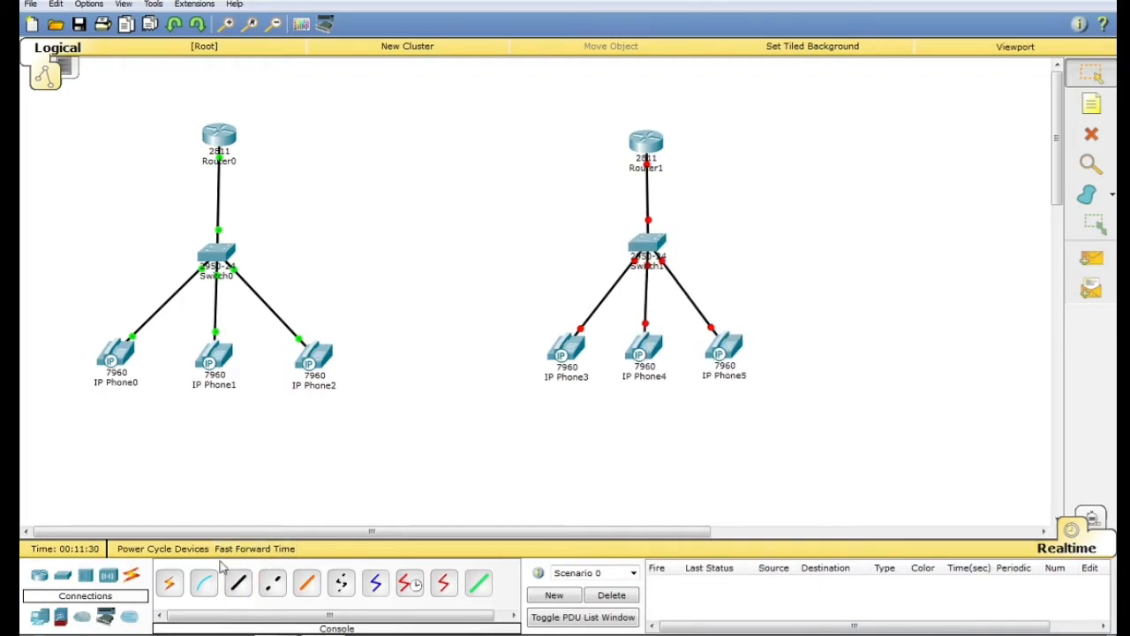
Attach the IP_PHONE_POWER_ADAPTER to IP Phone3 in its physical view and close the phone's window
click(563, 352)
drag(724, 477, 732, 349)
click(800, 126)
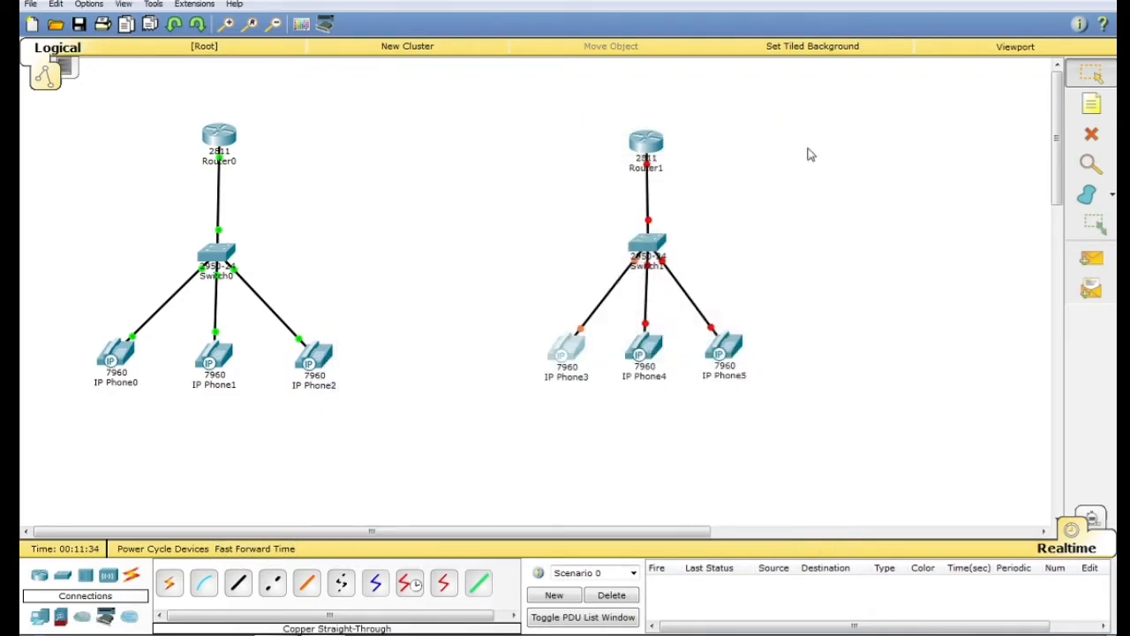
Attach the IP_PHONE_POWER_ADAPTER to IP Phone4 in its physical view and close the phone's window
click(649, 349)
drag(733, 494, 548, 336)
drag(733, 497, 551, 348)
drag(703, 482, 546, 342)
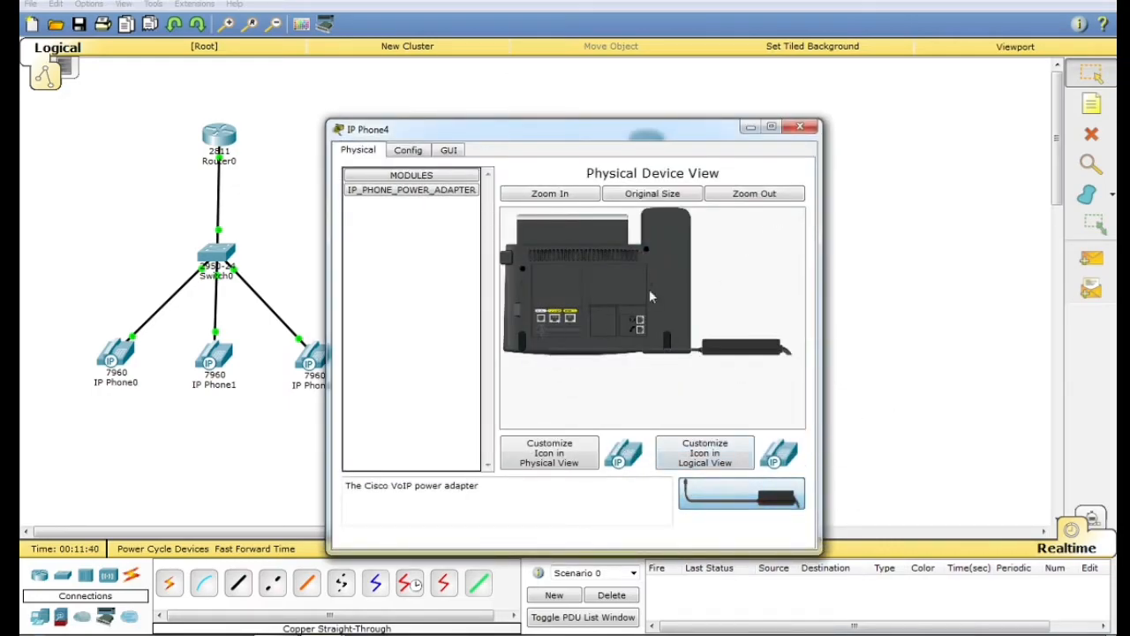
click(800, 126)
Attach the IP_PHONE_POWER_ADAPTER to IP Phone5, close its window and fast-forward the simulation time
click(724, 352)
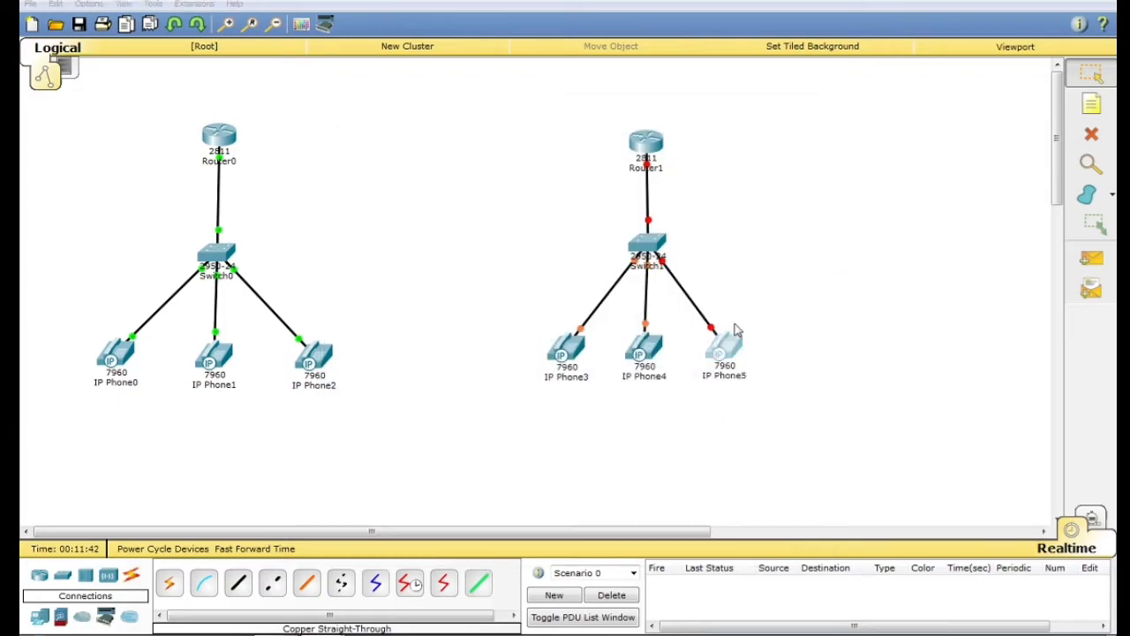
drag(733, 493, 544, 338)
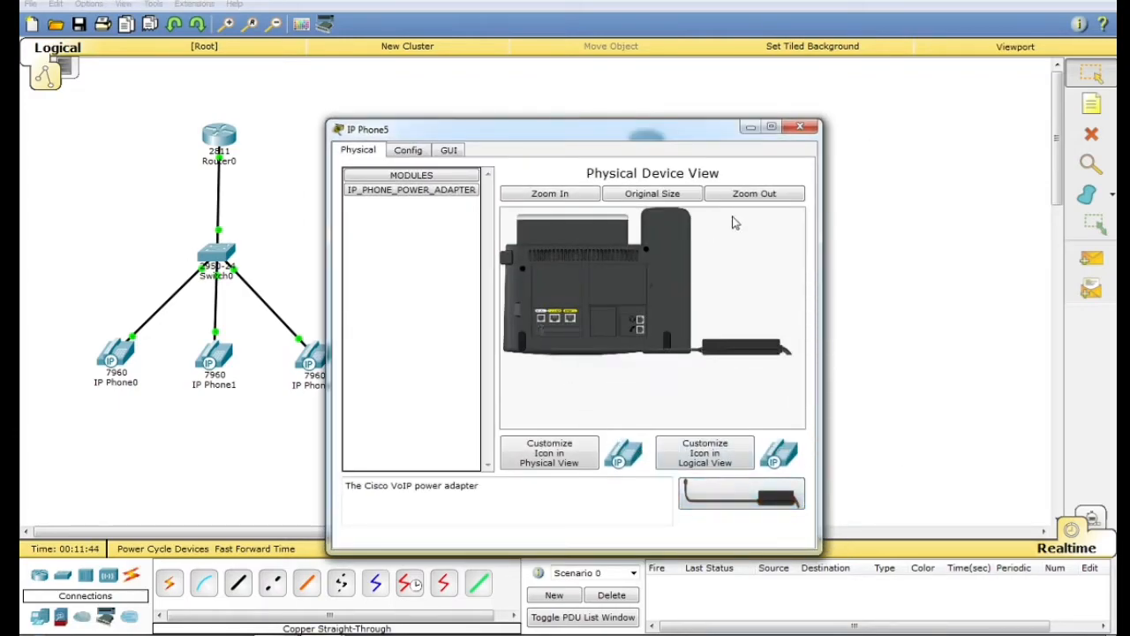
click(800, 126)
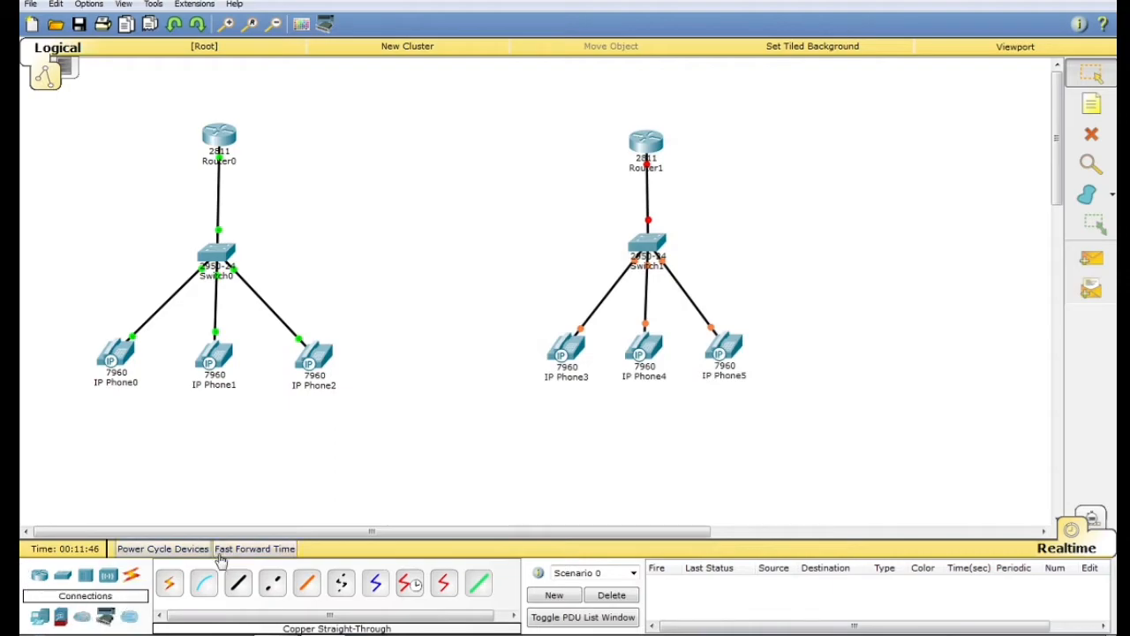
click(255, 548)
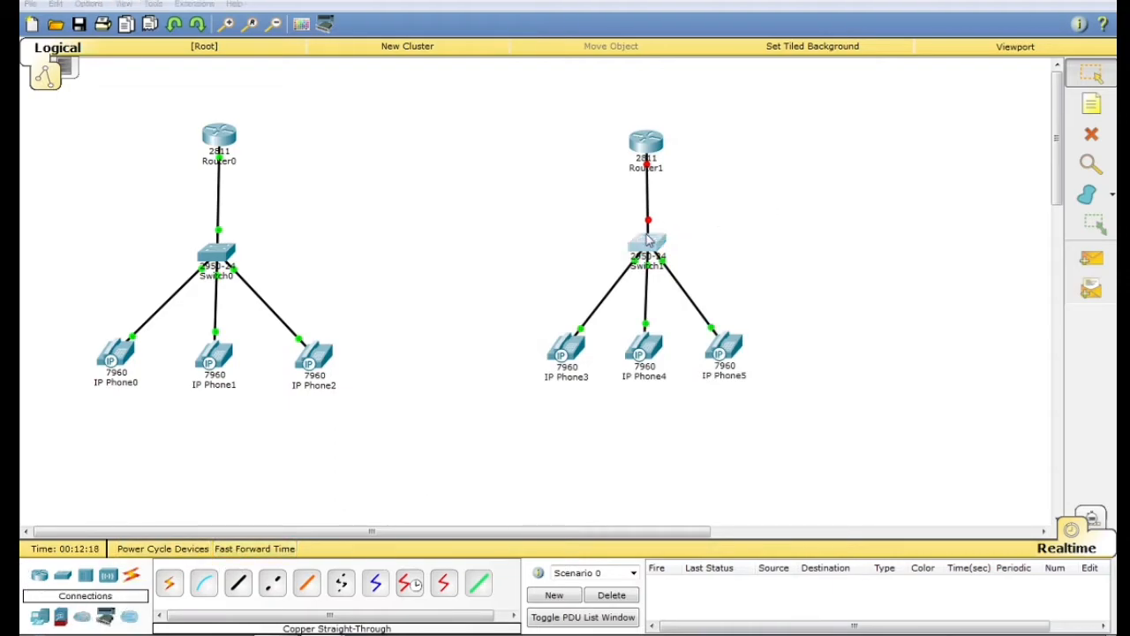
Open Switch1's command line and enter global configuration mode with "enable" and "configure terminal"
click(647, 245)
click(447, 151)
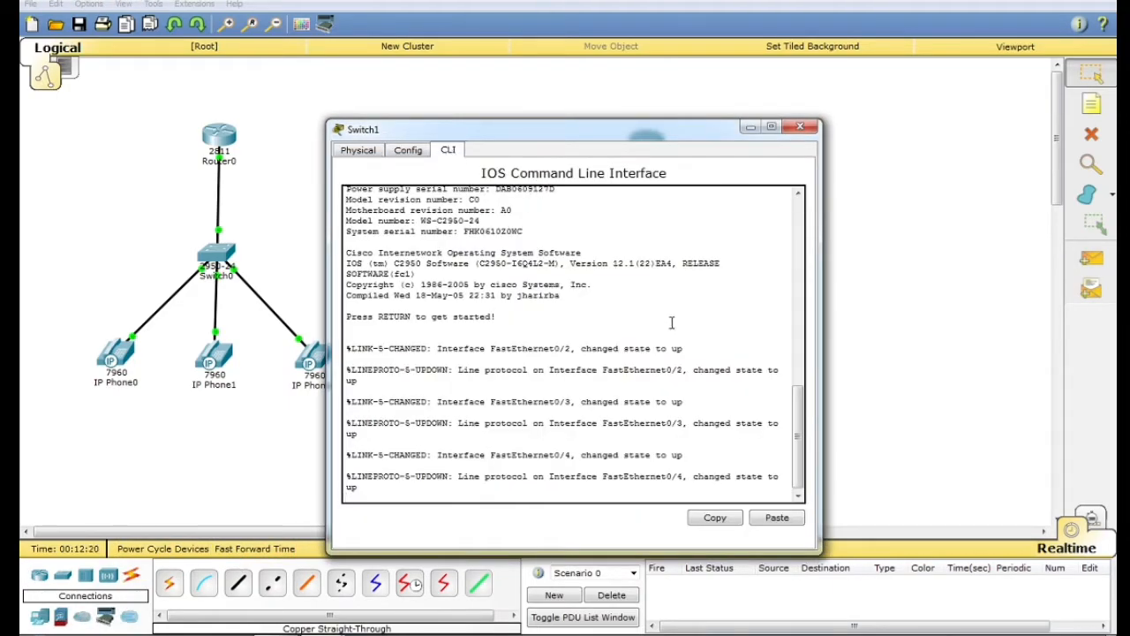
key(Return)
text(en)
key(Tab)
key(Return)
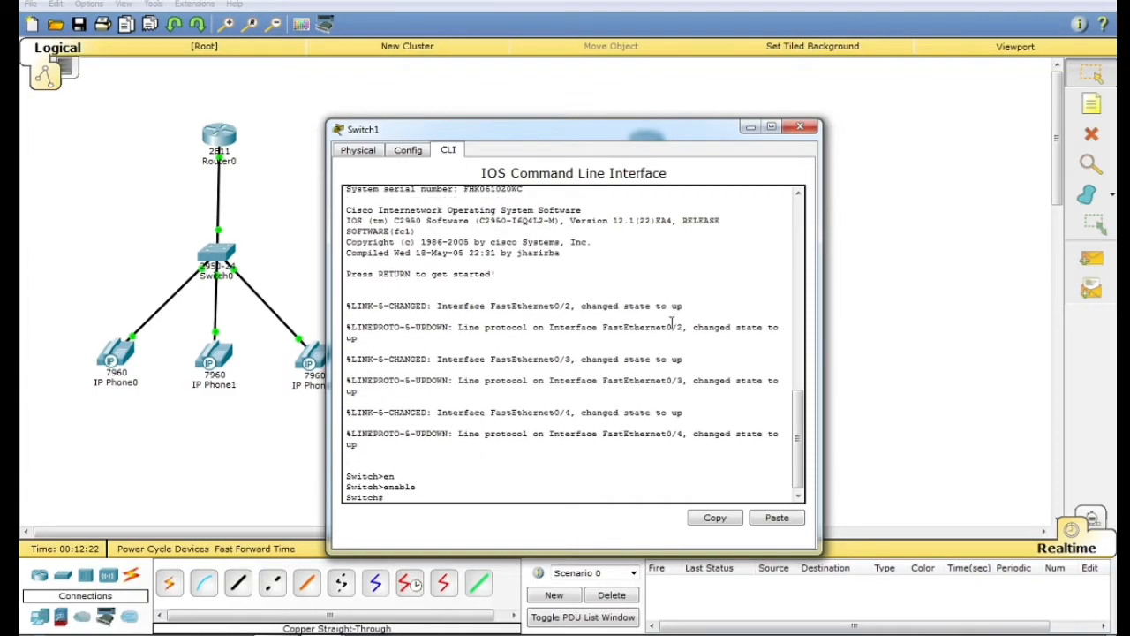
text(conf)
key(Tab)
text(ter)
key(Tab)
key(Return)
Enter configuration for Switch1's first ten ports with "interface range fastEthernet 0/1-10"
text(inte)
key(Tab)
text(f)
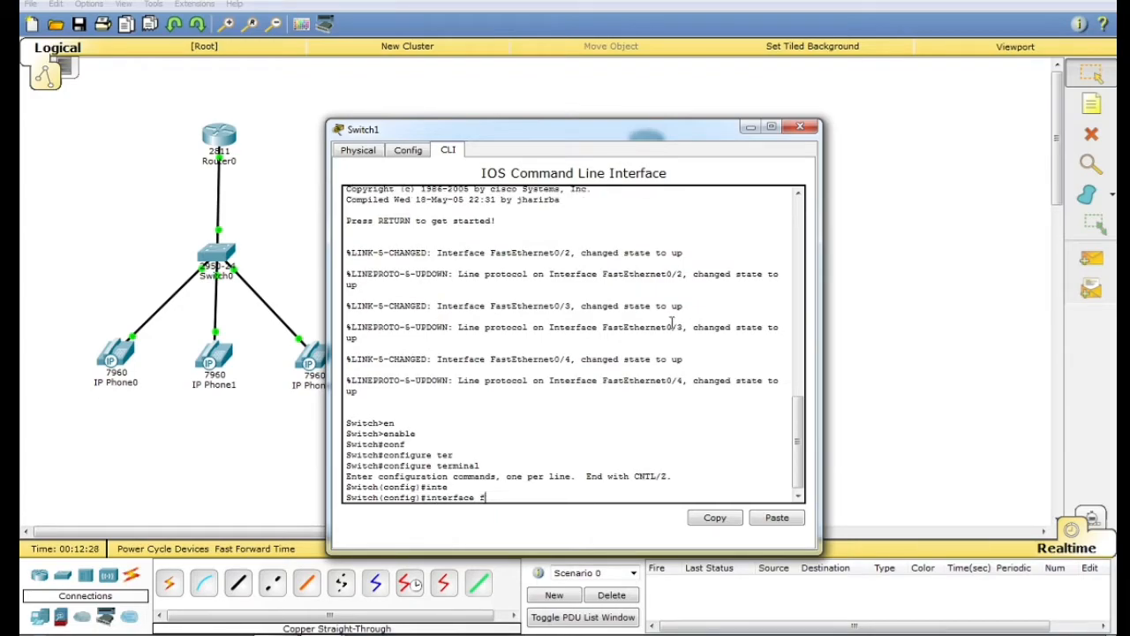
key(BackSpace)
text(ran)
key(Tab)
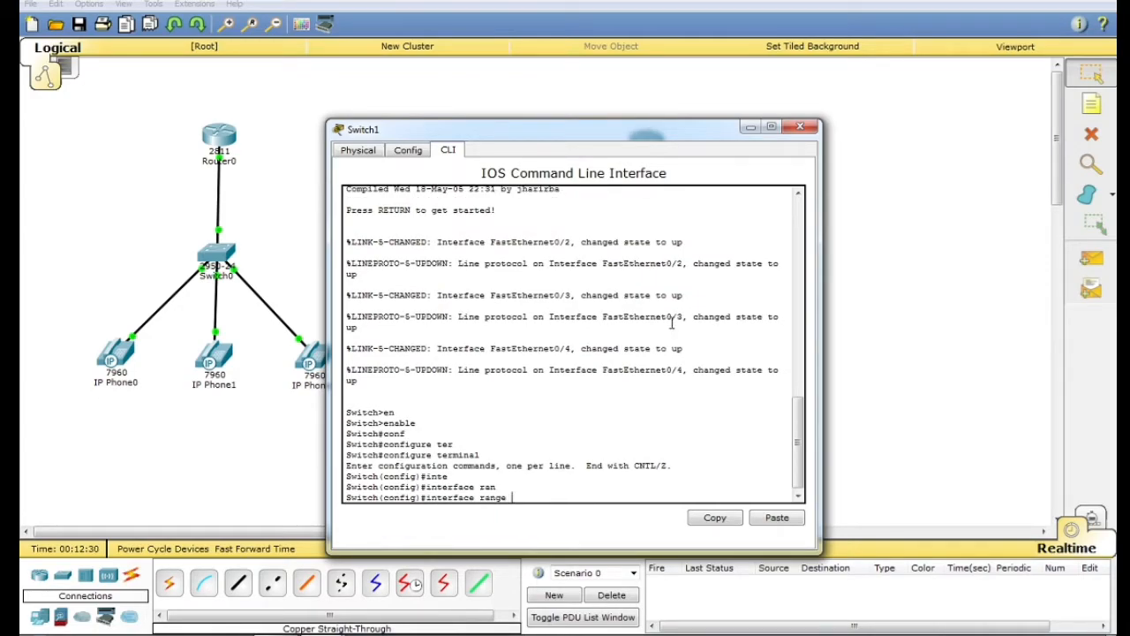
text(fa)
key(Tab)
text(0)
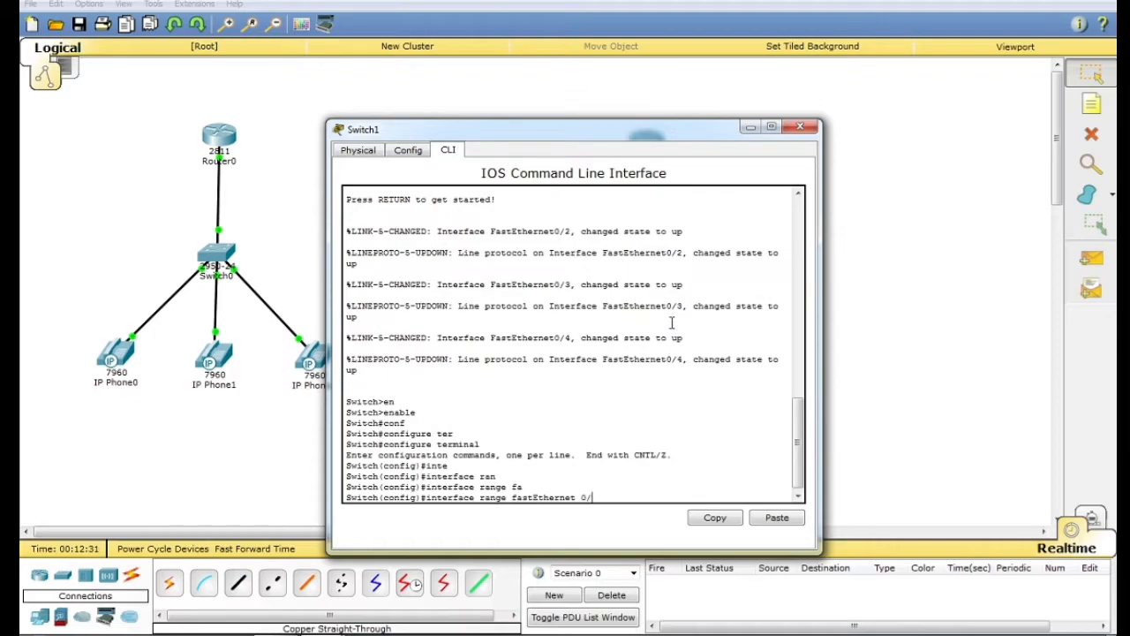
text(/1-10)
key(Return)
Apply "switchport voice vlan 1" to the port range, exit the range configuration and close Switch1's window
text(swi)
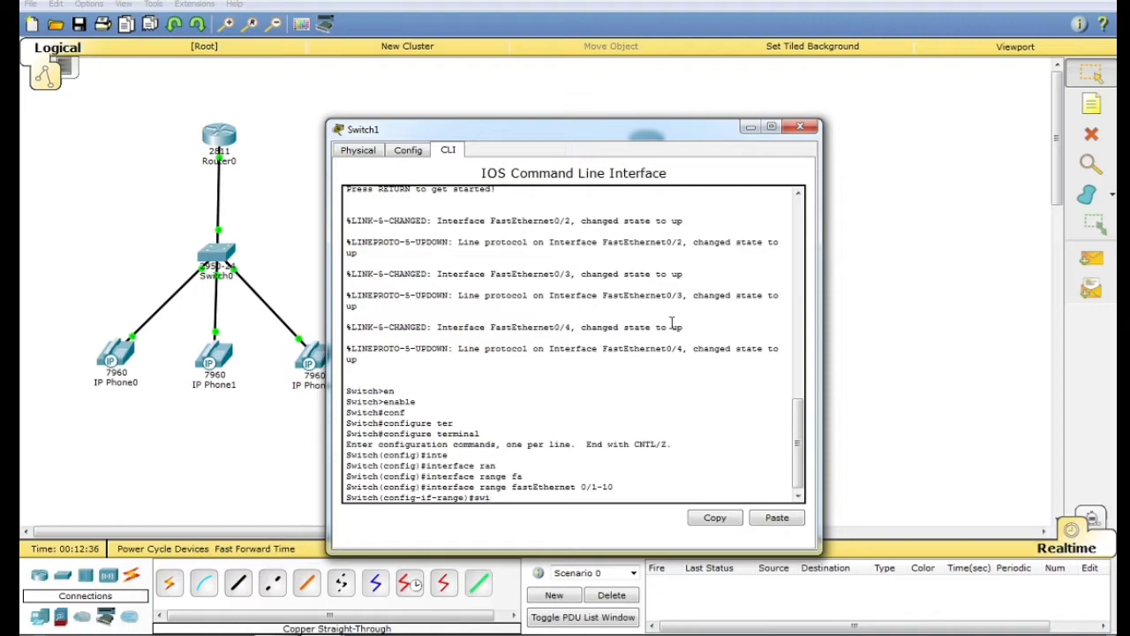
key(Tab)
text(voi)
key(Tab)
text(cl)
key(Tab)
key(BackSpace)
text(b)
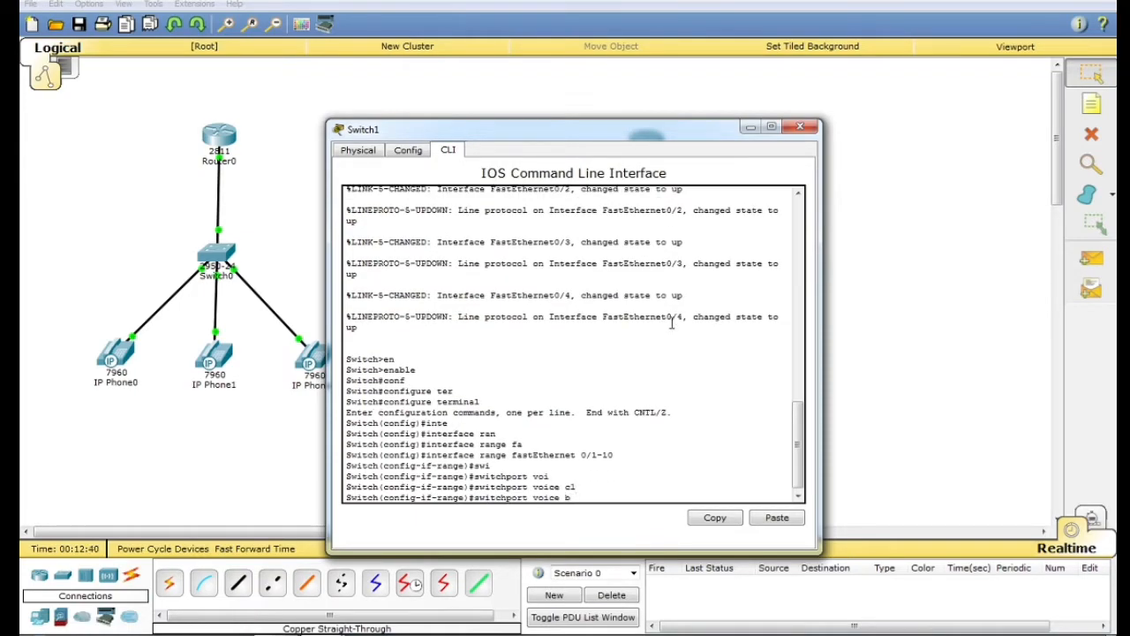
key(BackSpace)
text(vlan 1)
key(Return)
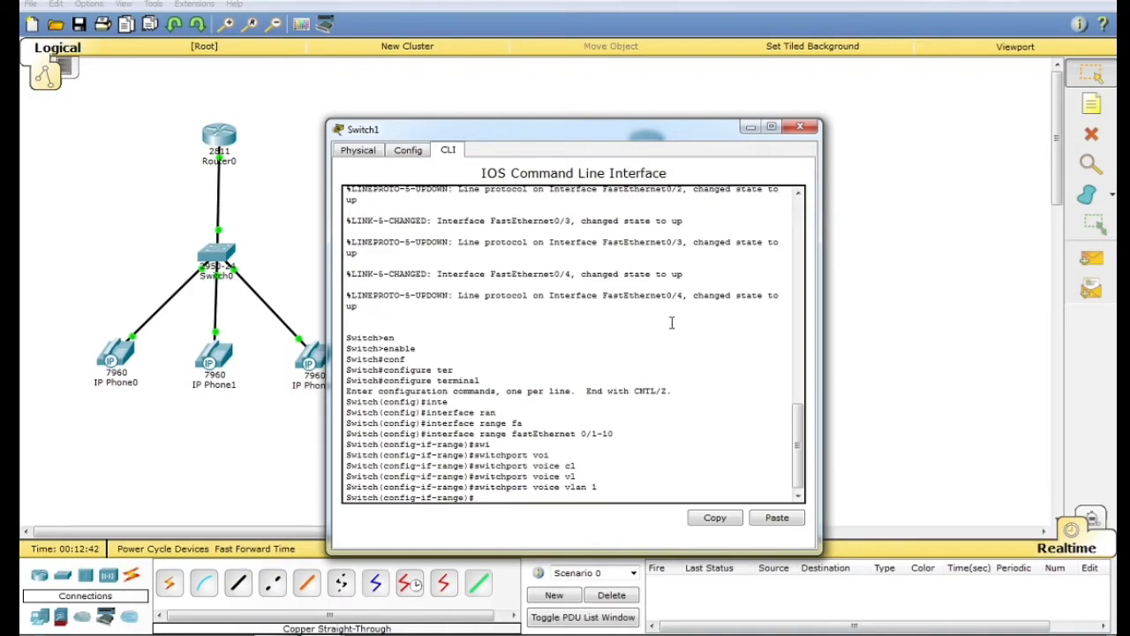
text(exit)
key(Return)
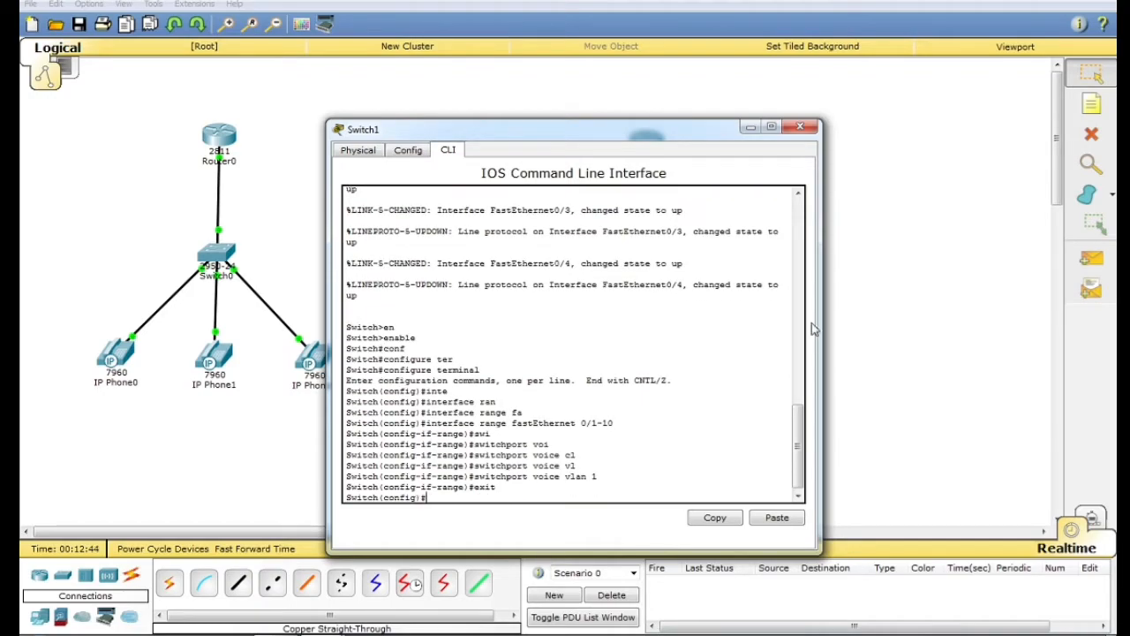
click(799, 126)
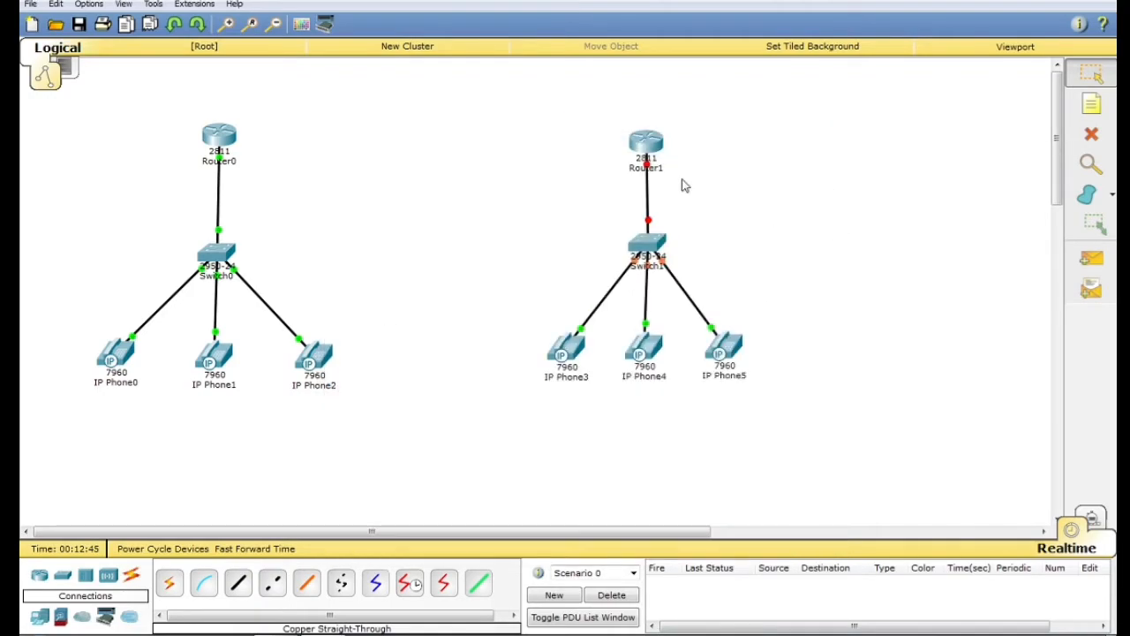
Open Router1's command line beside the topology and decline the initial configuration dialog with "n"
click(645, 140)
drag(609, 132, 317, 113)
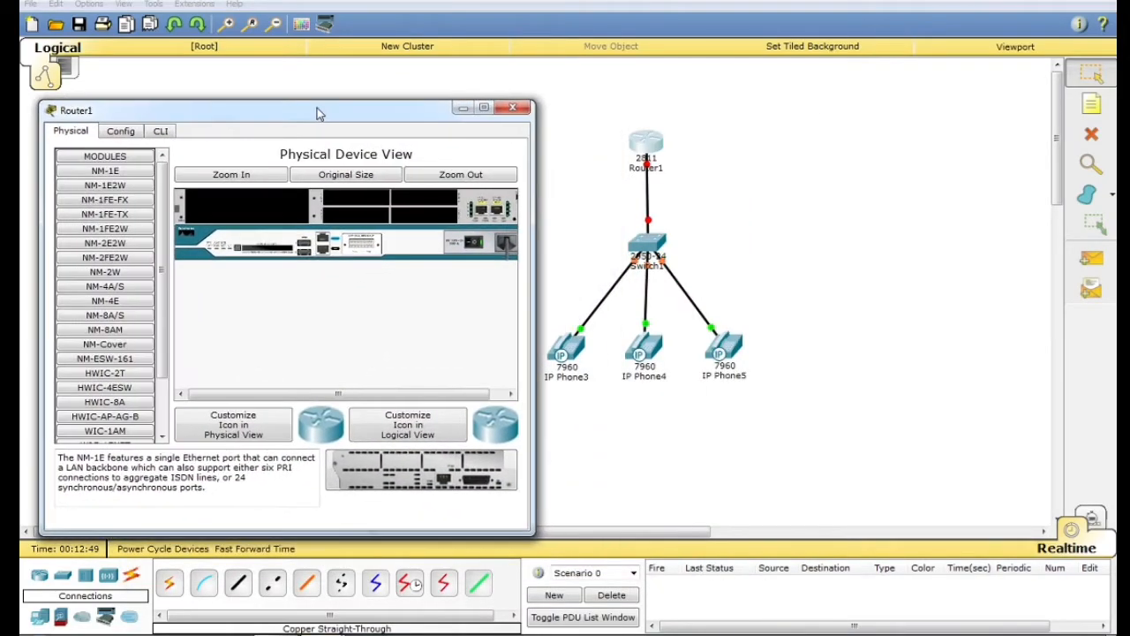
click(164, 130)
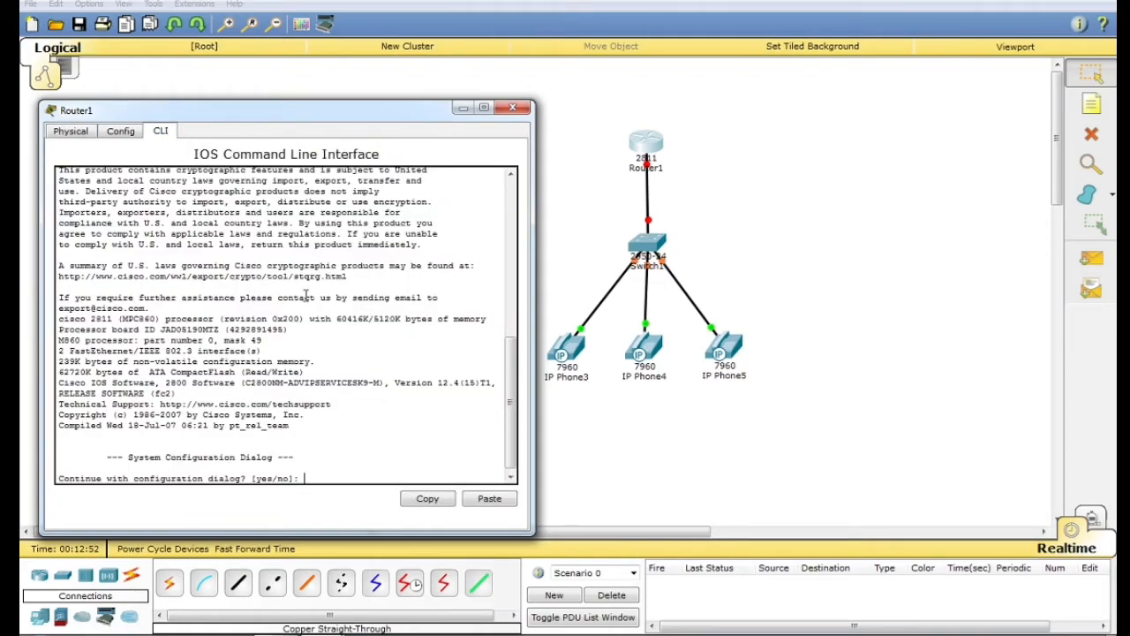
text(n)
key(Return)
key(Return)
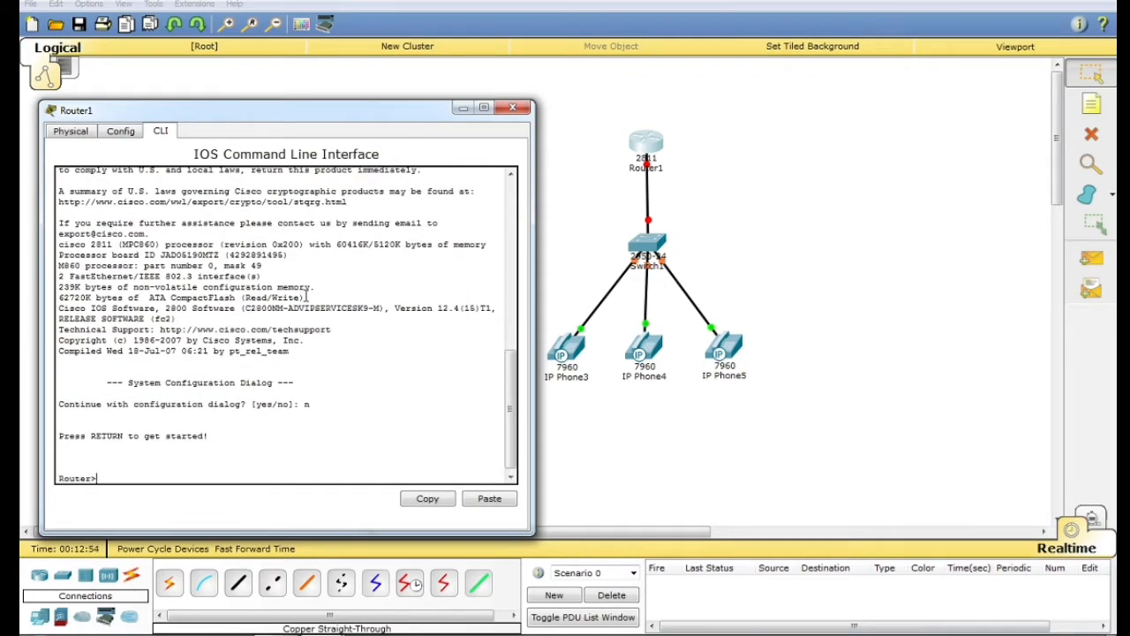
Enter global configuration mode on Router1 with "enable" and "configure terminal"
text(en)
key(Tab)
key(Return)
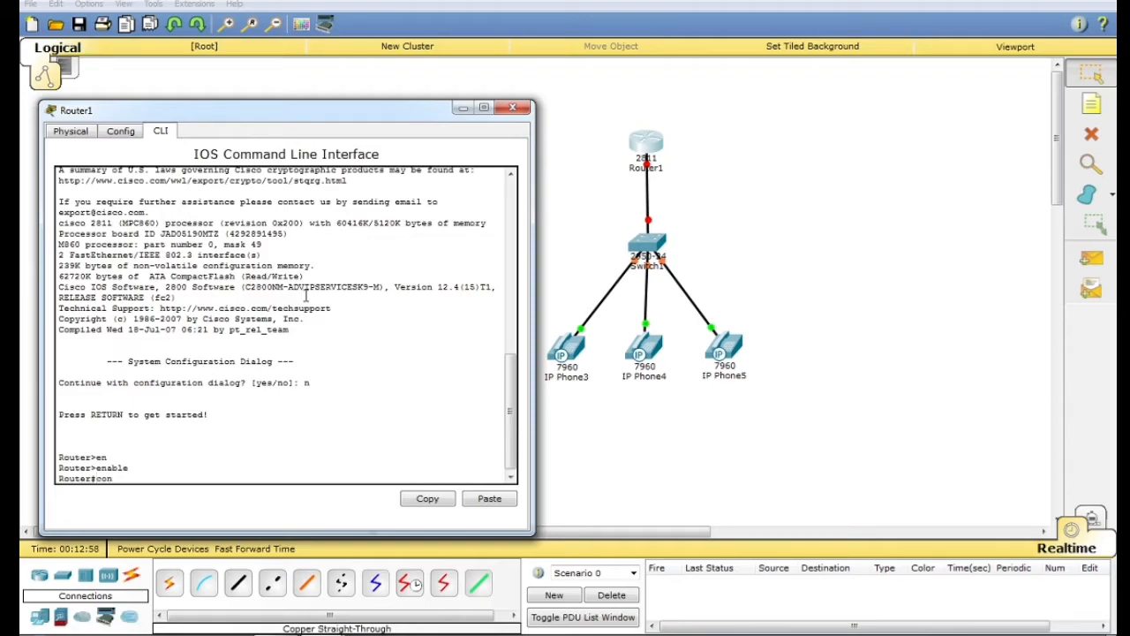
text(con)
key(Tab)
text(f)
key(Tab)
text(te)
key(Tab)
key(Return)
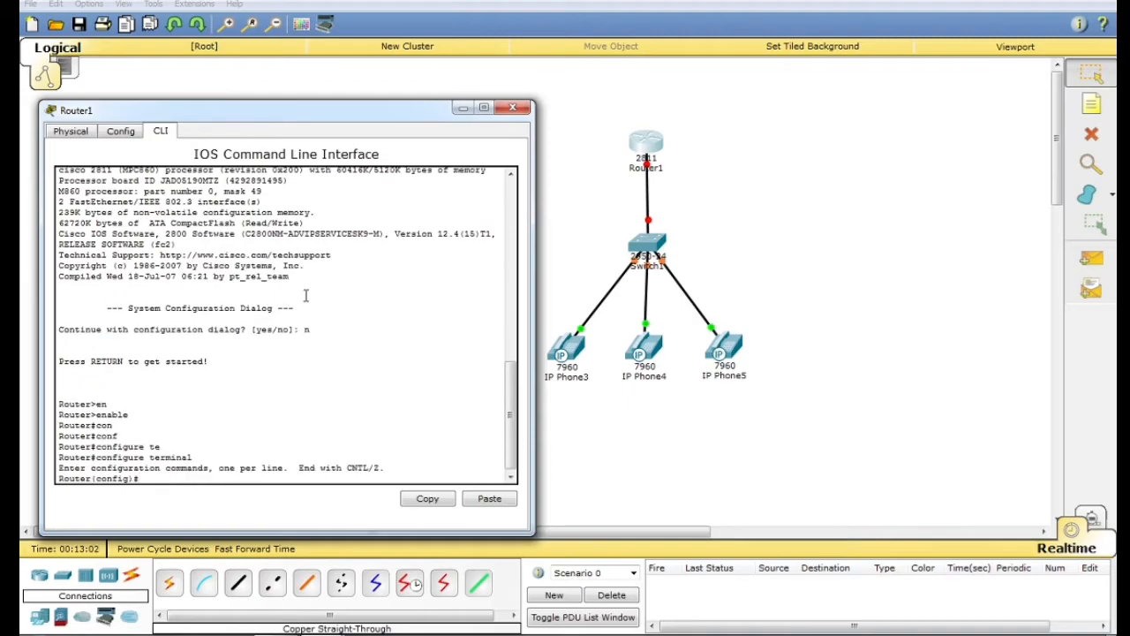
key(Return)
Enter interface configuration on Router1 with "interface fastEthernet 0/0"
text(in)
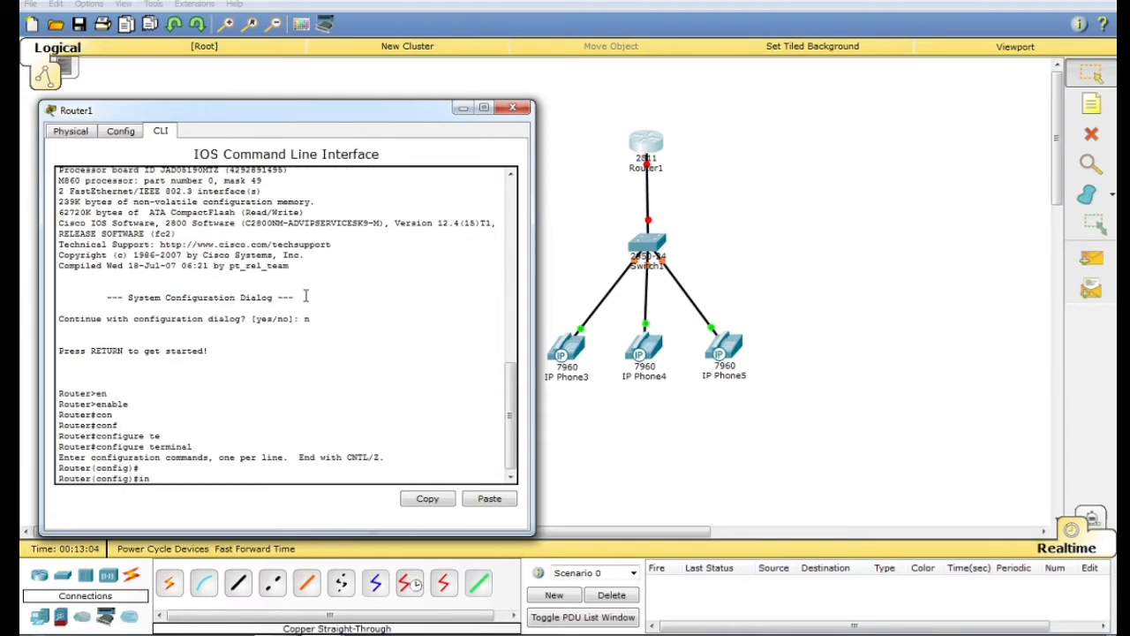
text(te)
key(Tab)
text(fa)
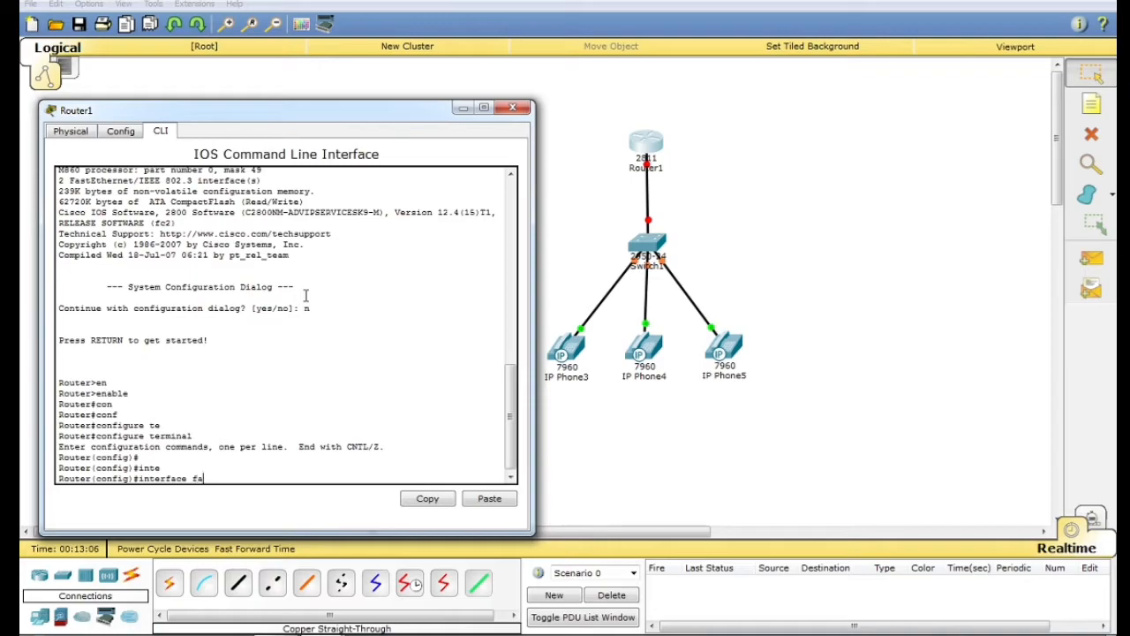
key(Tab)
text(0/0)
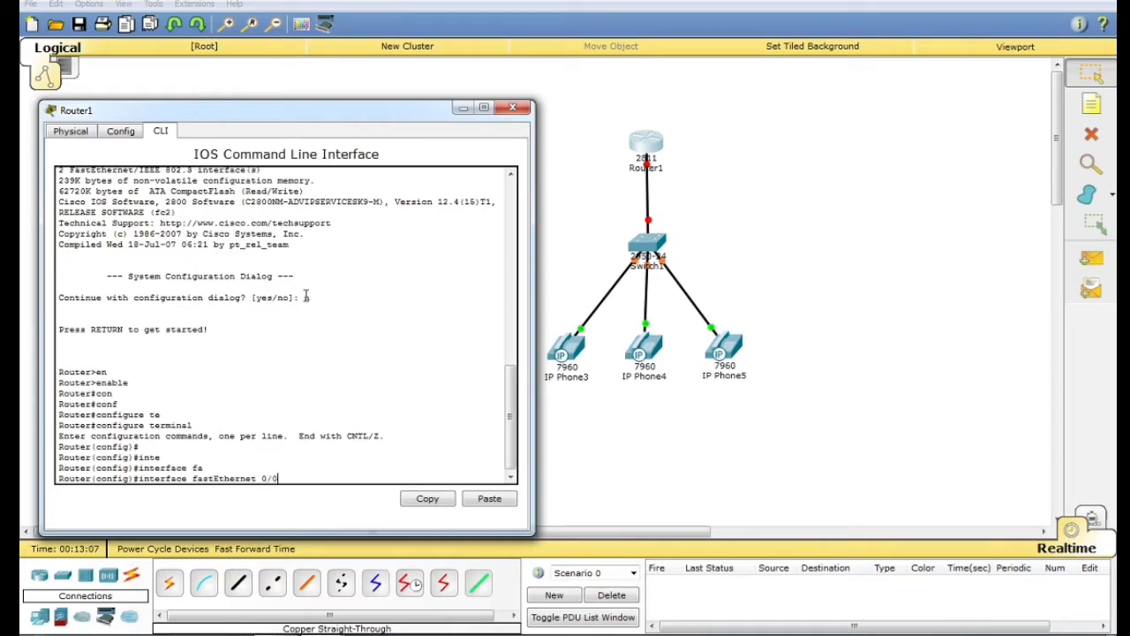
key(Return)
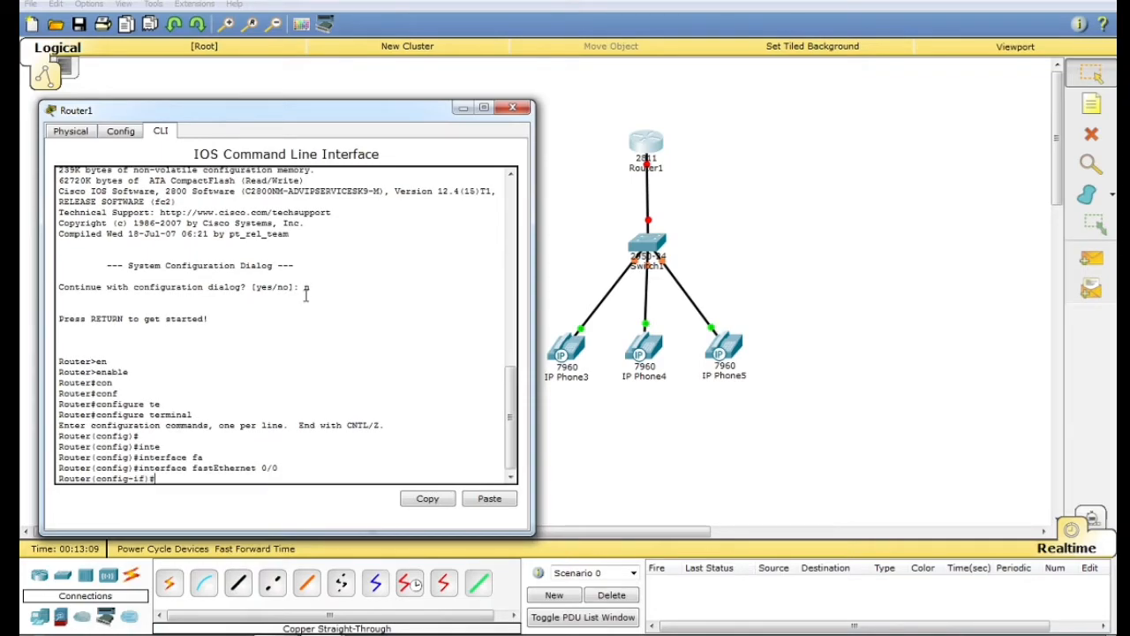
Assign IP address 192.168.43.1 with mask 255.255.255.0 to Router1's FastEthernet 0/0 interface
text(ip add)
key(Tab)
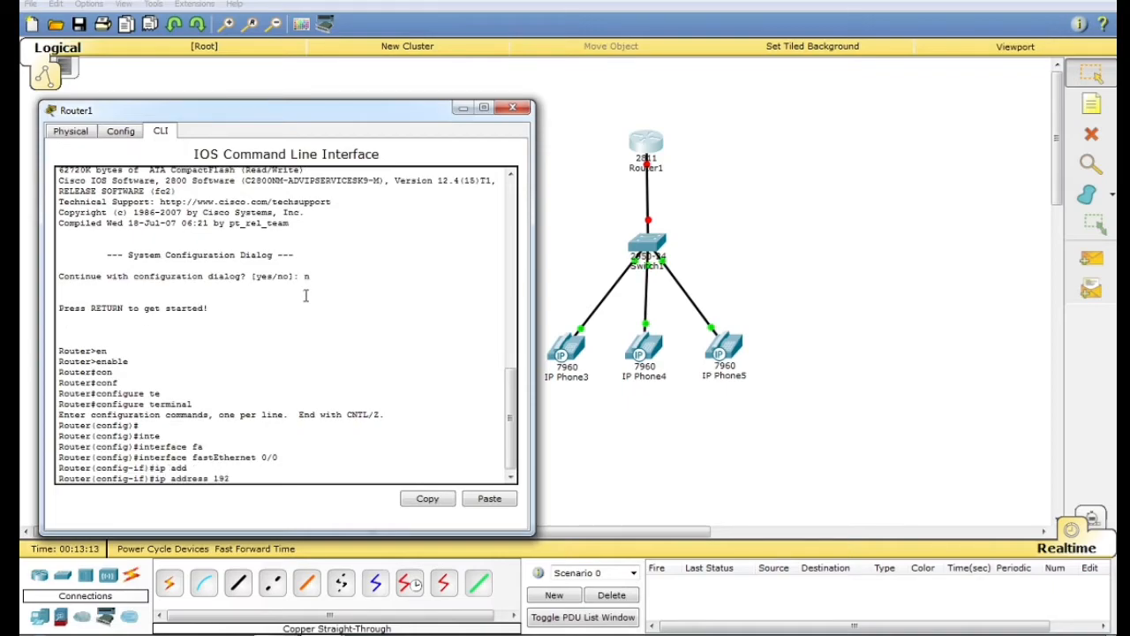
text(192.168.43.1 255.255.255.0)
key(Return)
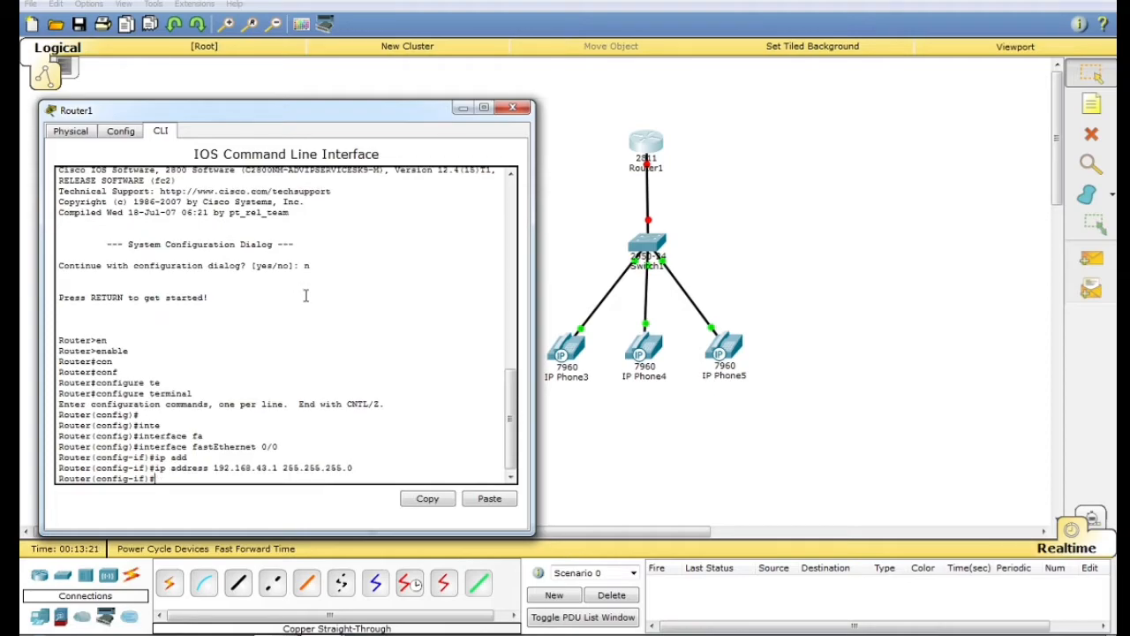
Bring the interface up with "no shutdown" and exit interface configuration
text(no shi)
key(Tab)
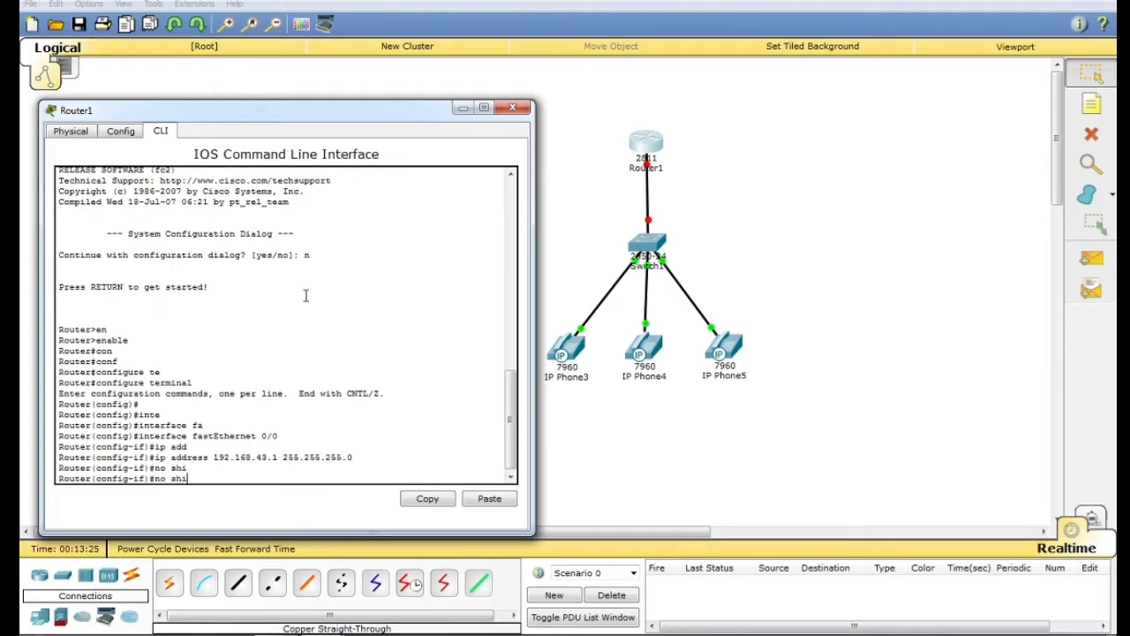
key(BackSpace)
key(Tab)
key(Return)
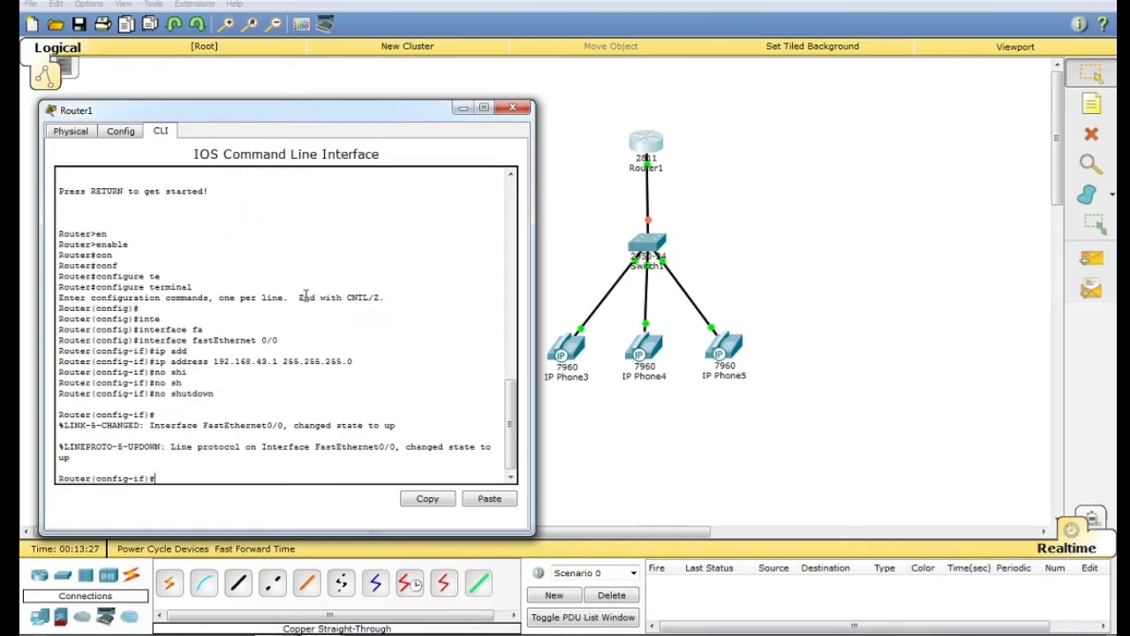
text(exit)
key(Return)
key(Return)
Create a DHCP pool named voice on Router1 with "ip dhcp pool voice"
text(ip dh)
key(Tab)
text(poo)
key(Tab)
text(voice)
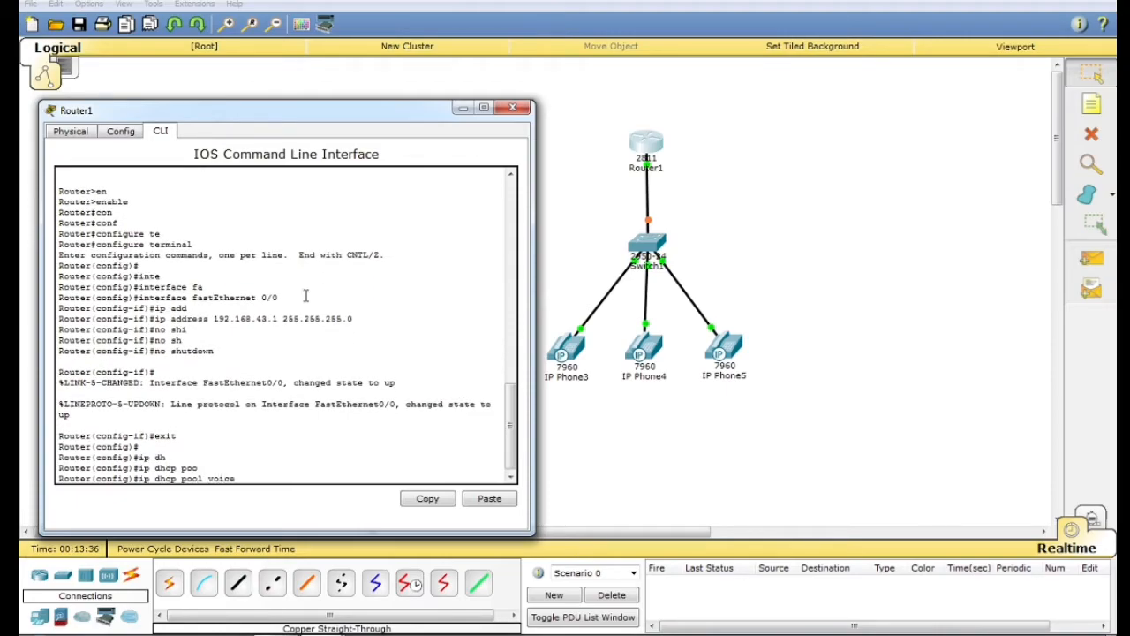
key(Return)
Set the voice pool's network to 192.168.43.0 with mask 255.255.255.0
text(net)
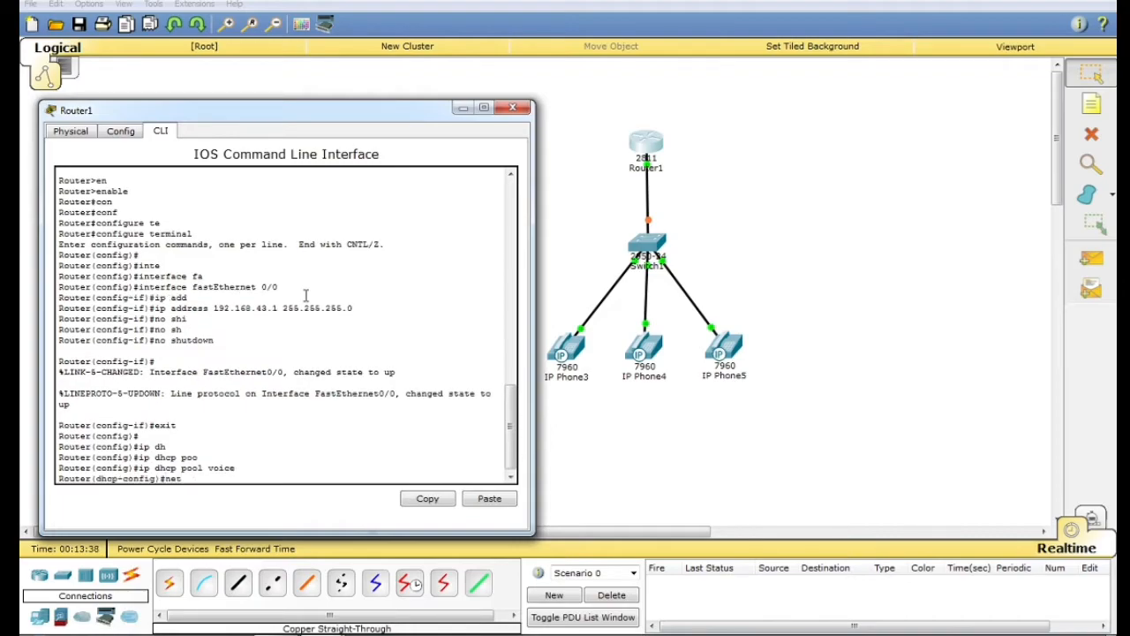
text(wo)
key(Tab)
text(192.1)
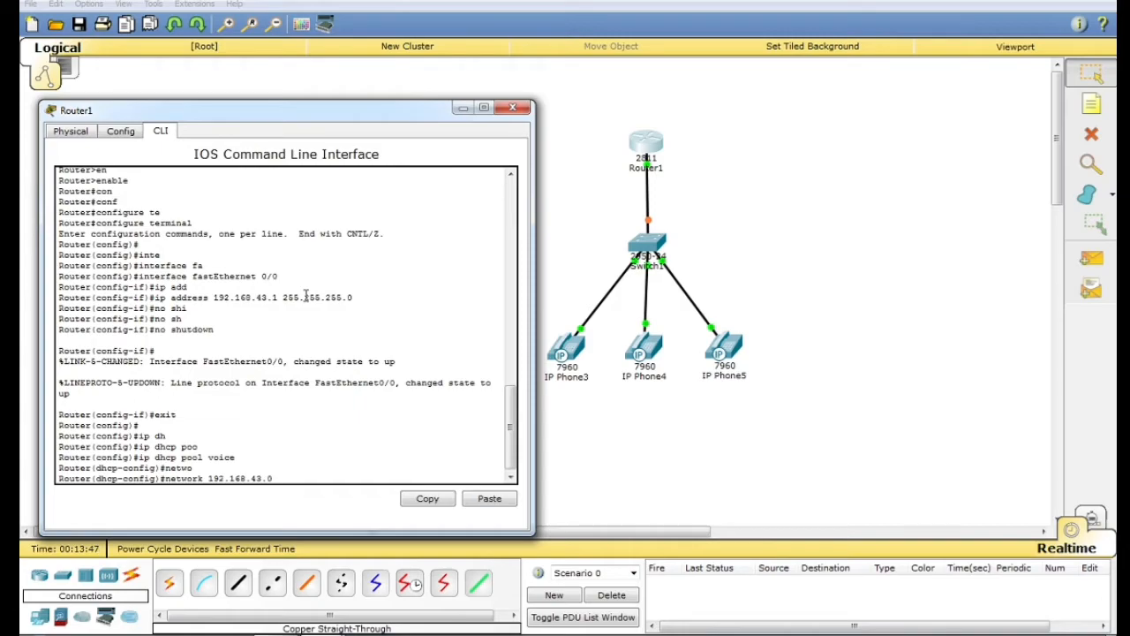
text(55.255.255.0)
key(Return)
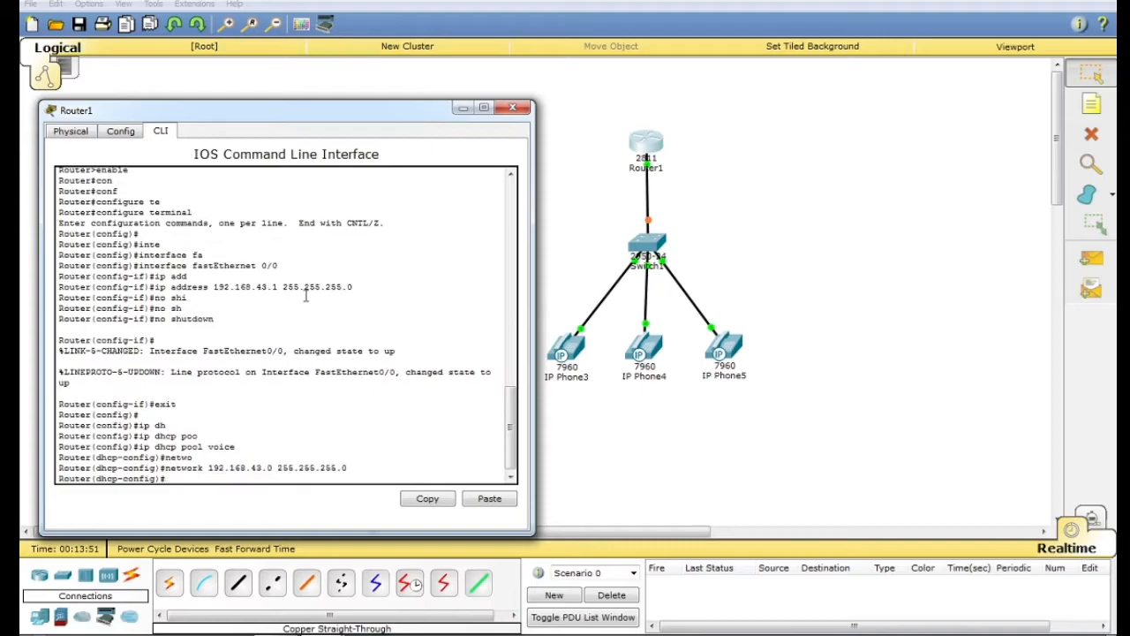
Set the voice pool's default router to 192.168.43.1
text(def)
key(Tab)
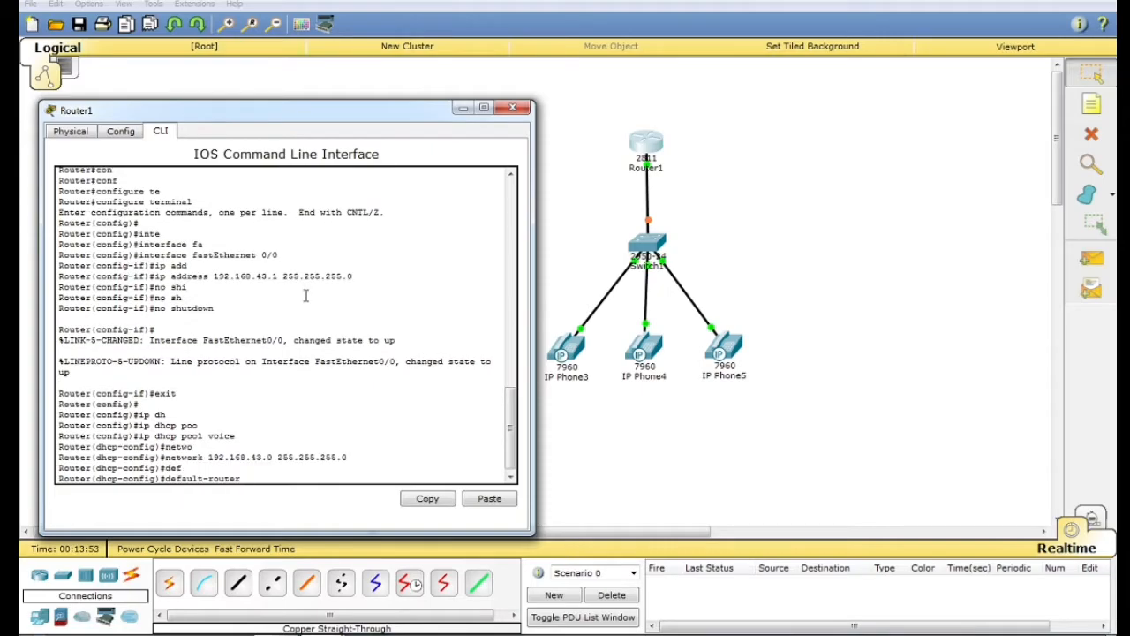
text(192.168.43.1)
key(Return)
Add "option 150 ip 192.168.43.1" to the voice pool and exit DHCP configuration
text(ops)
key(Tab)
key(BackSpace)
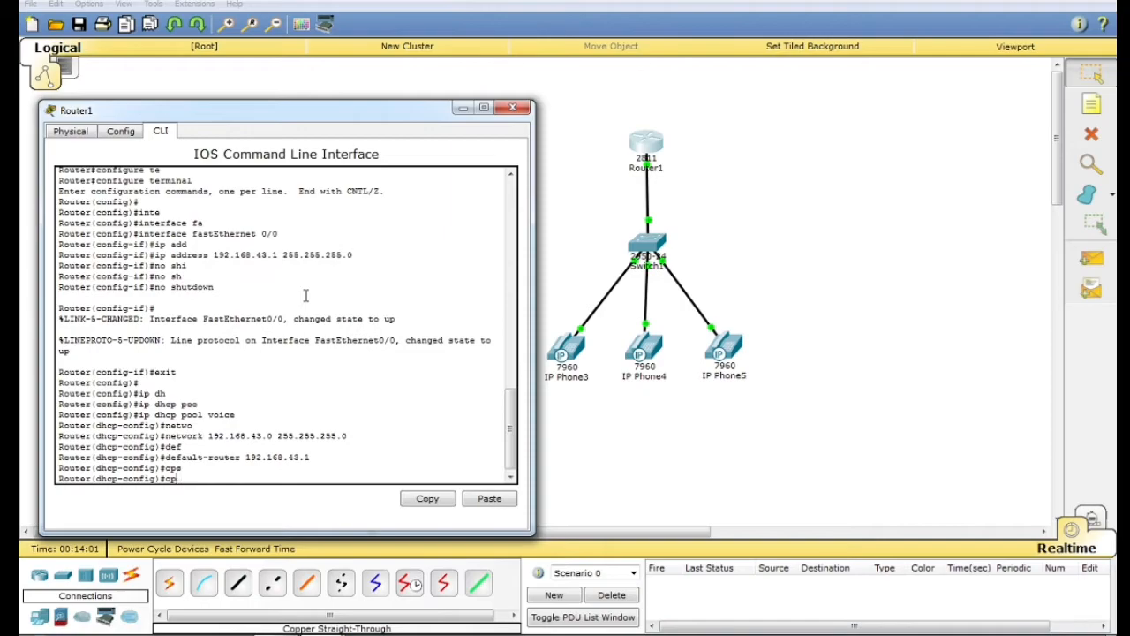
key(Tab)
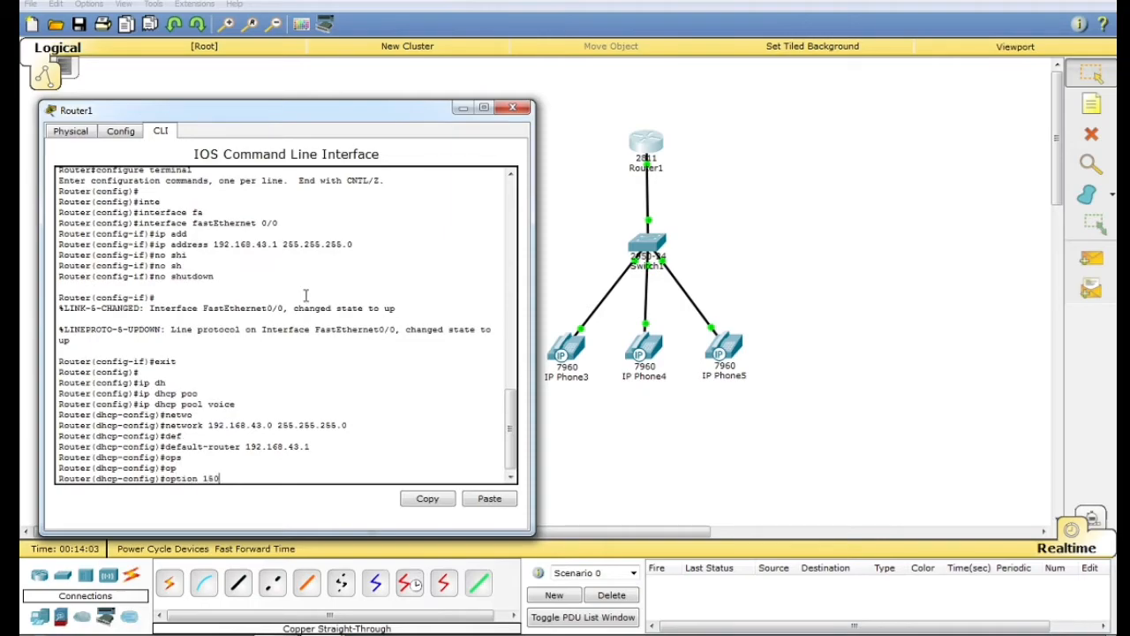
text(150 ip 192.168.43.1)
key(Return)
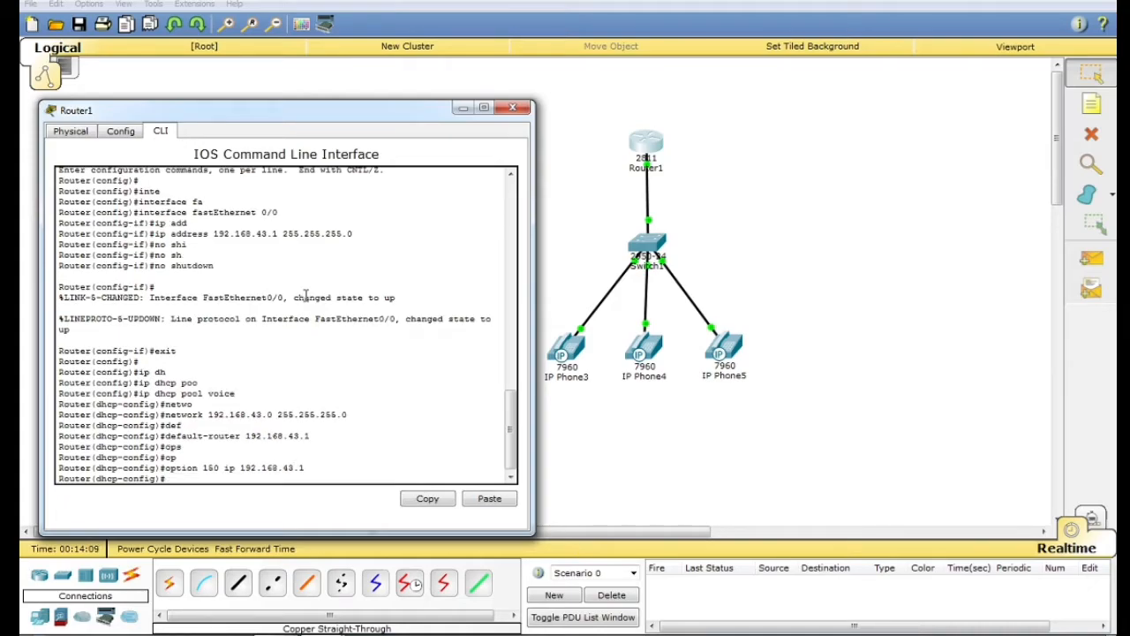
key(Return)
text(exit)
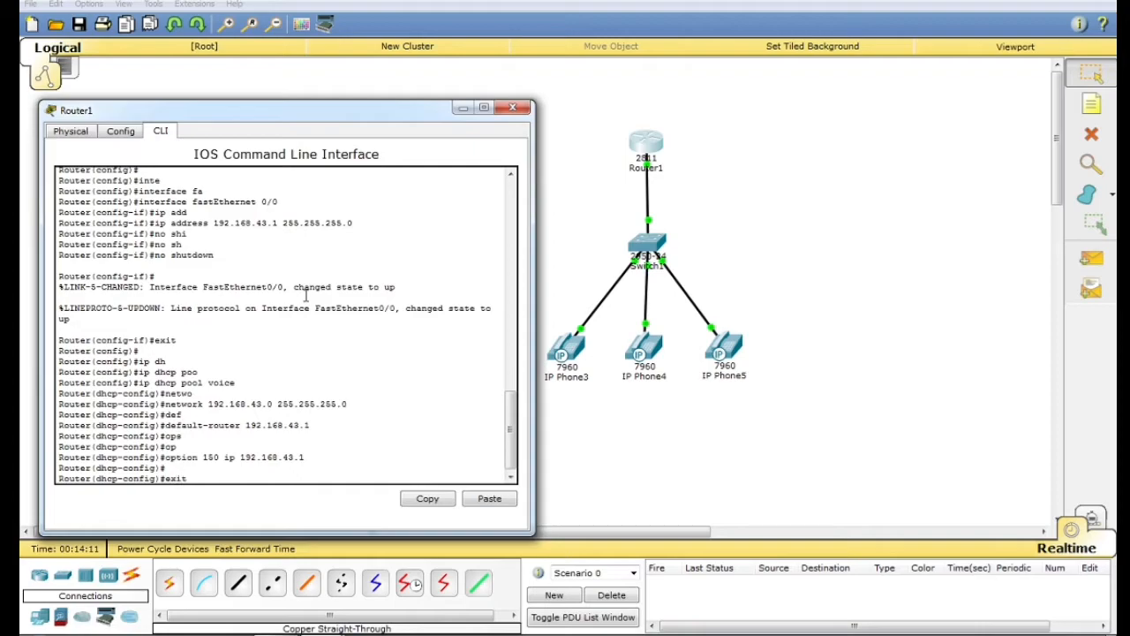
key(Return)
key(Return)
Exclude 192.168.43.1 from DHCP assignment with "ip dhcp excluded-address 192.168.43.1"
text(ip dhcp e)
key(Tab)
text(e)
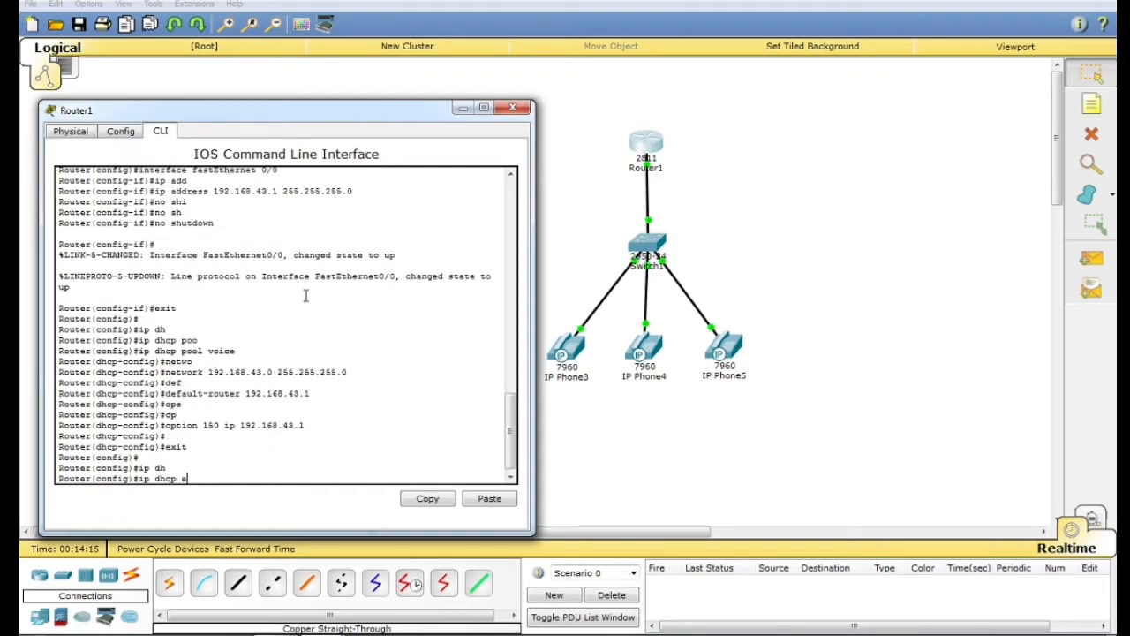
key(Tab)
text(1)
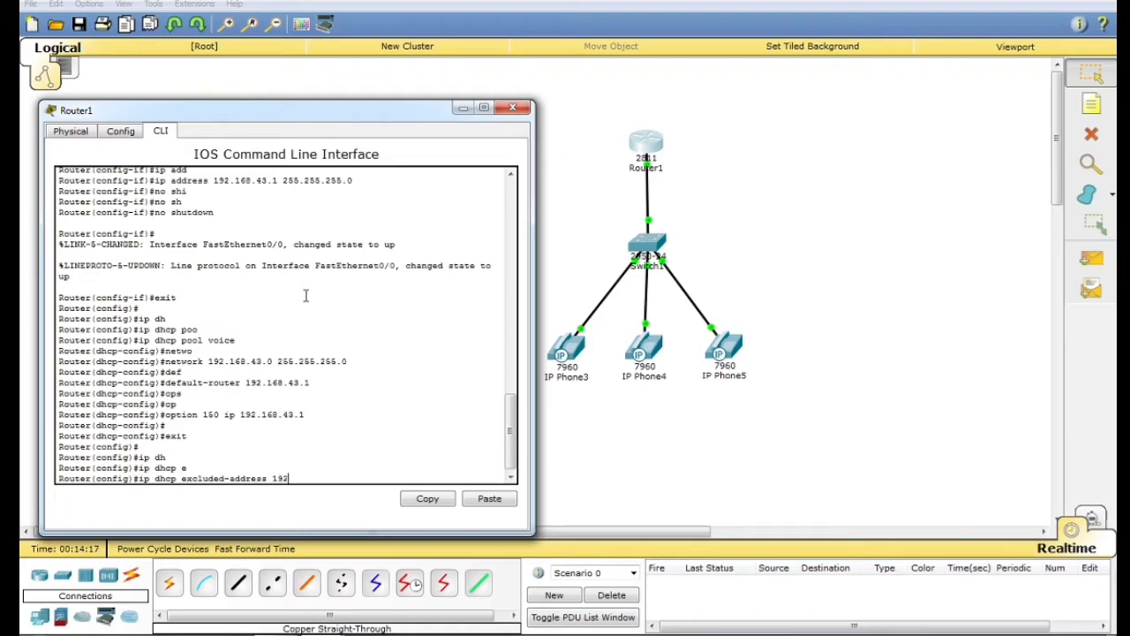
text(92.168.43.)
key(Return)
key(Return)
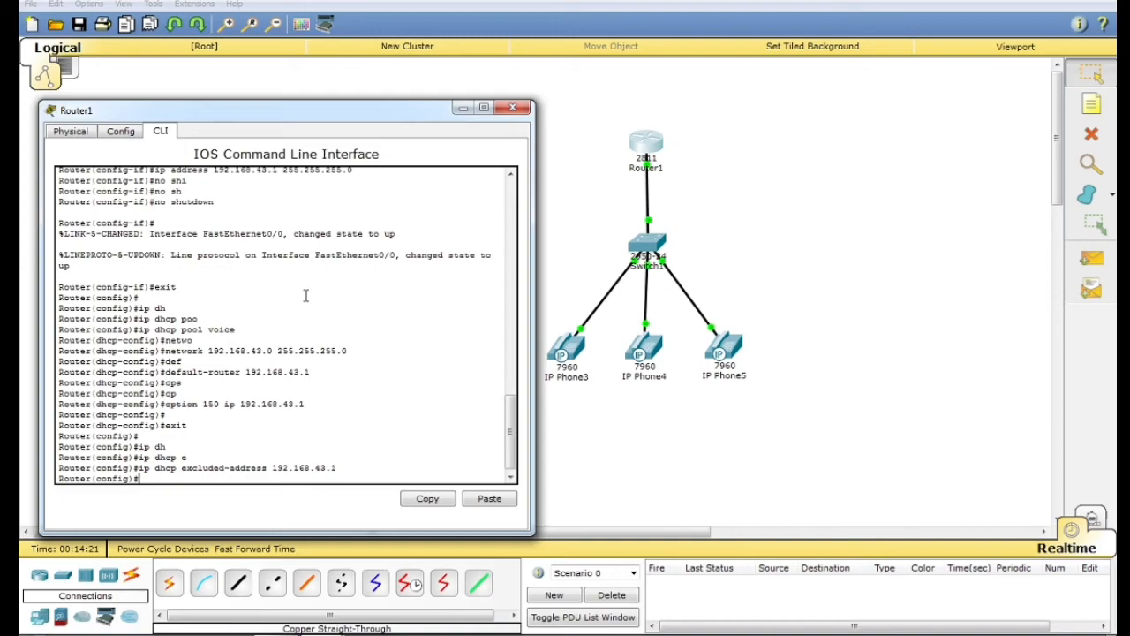
Enter "telephony-service" configuration on Router1 and set the maximum directory numbers with "max-dn 3"
text(ter(config)#te)
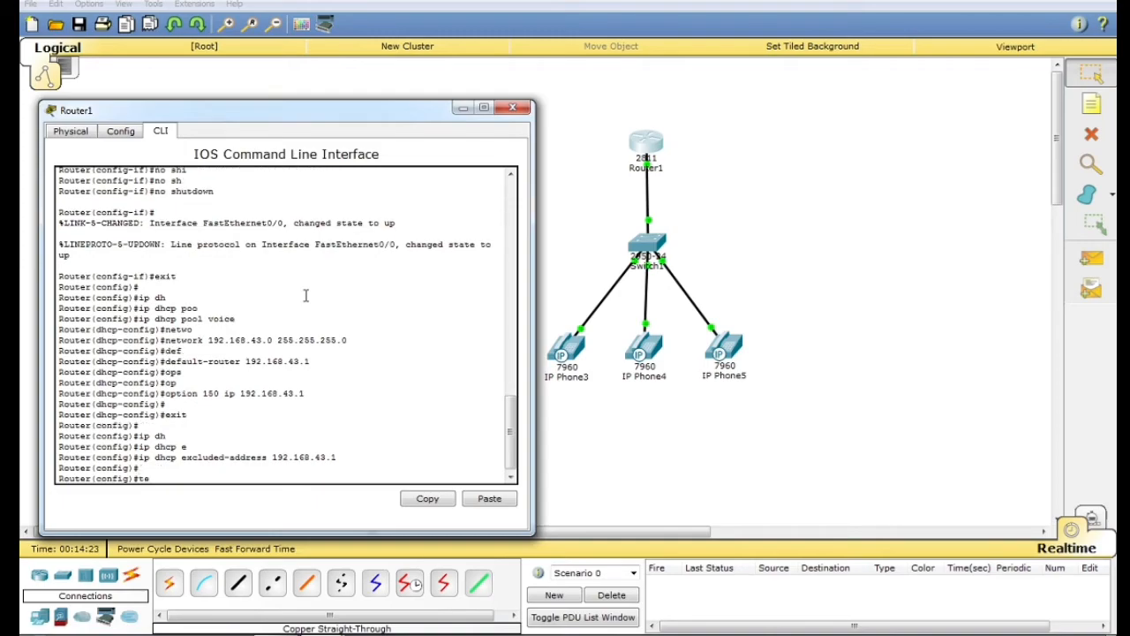
text(l)
key(Tab)
key(Return)
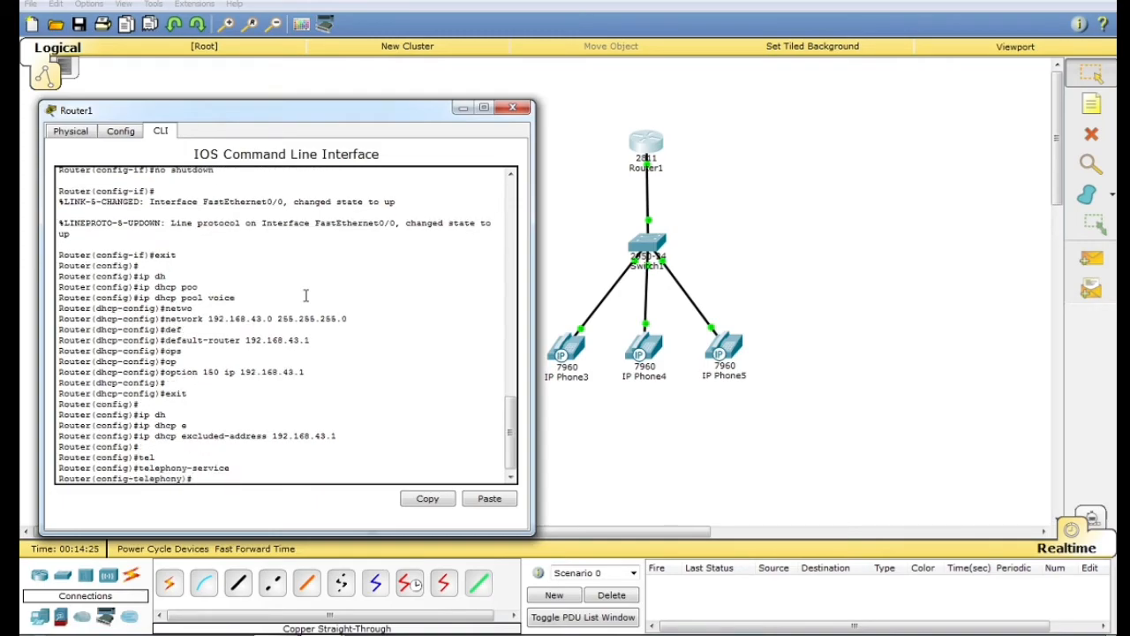
text(max-dn 3)
key(Return)
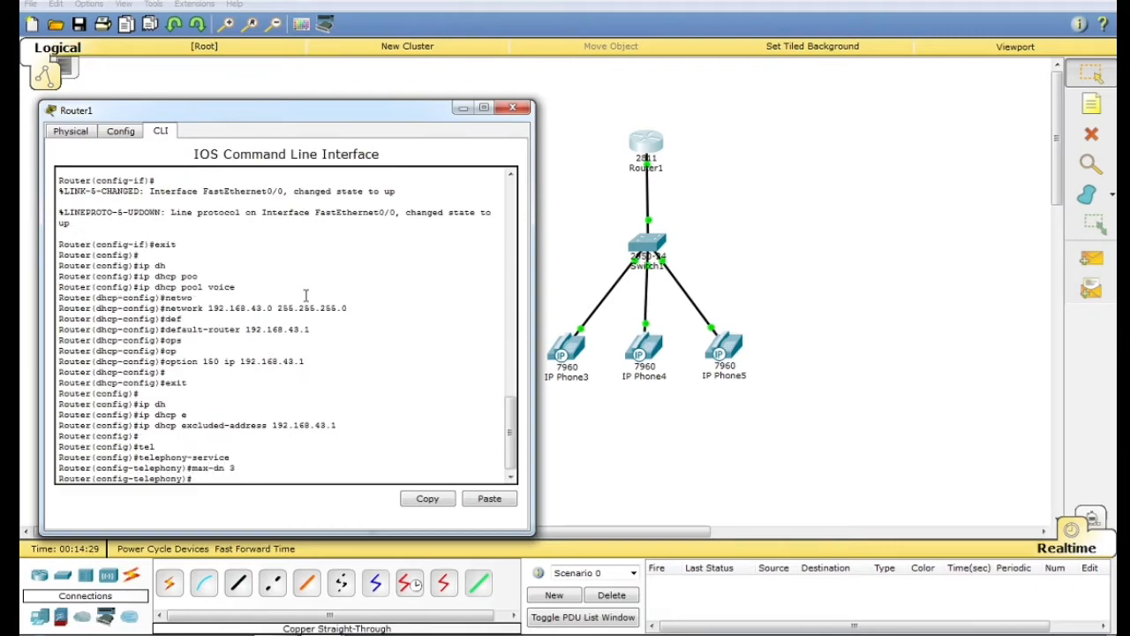
Limit the telephony service to three phones with "max-ephones 3"
text(max-)
text(ep)
key(Tab)
text(3)
key(Return)
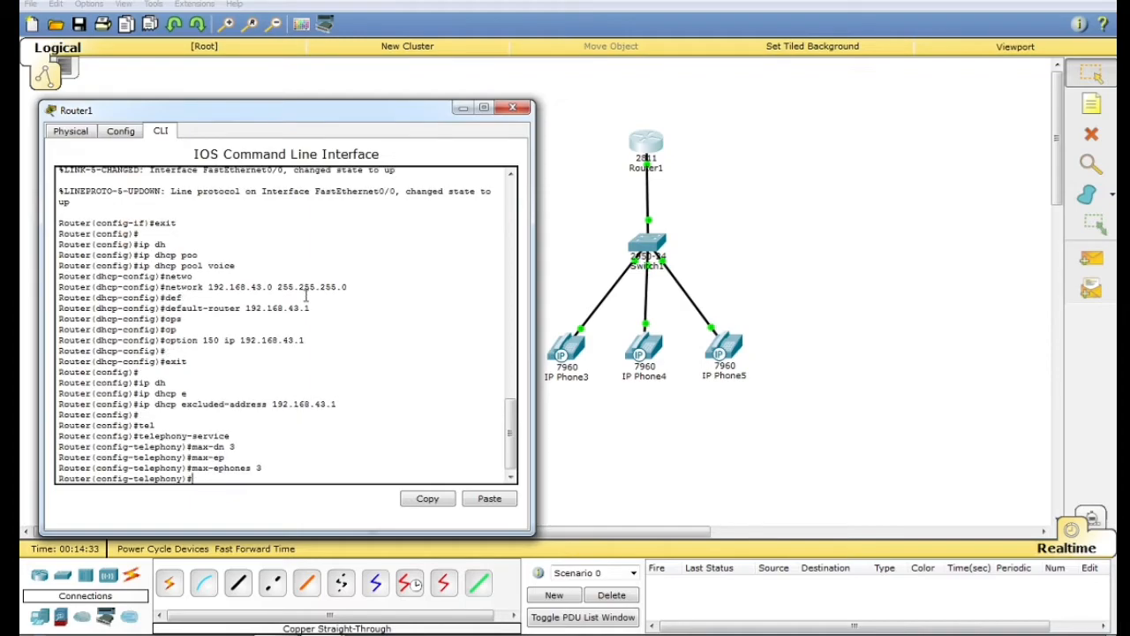
Set the telephony source address with "ip source-address 192.168.43.1 port 2000"
text(ip so)
key(Tab)
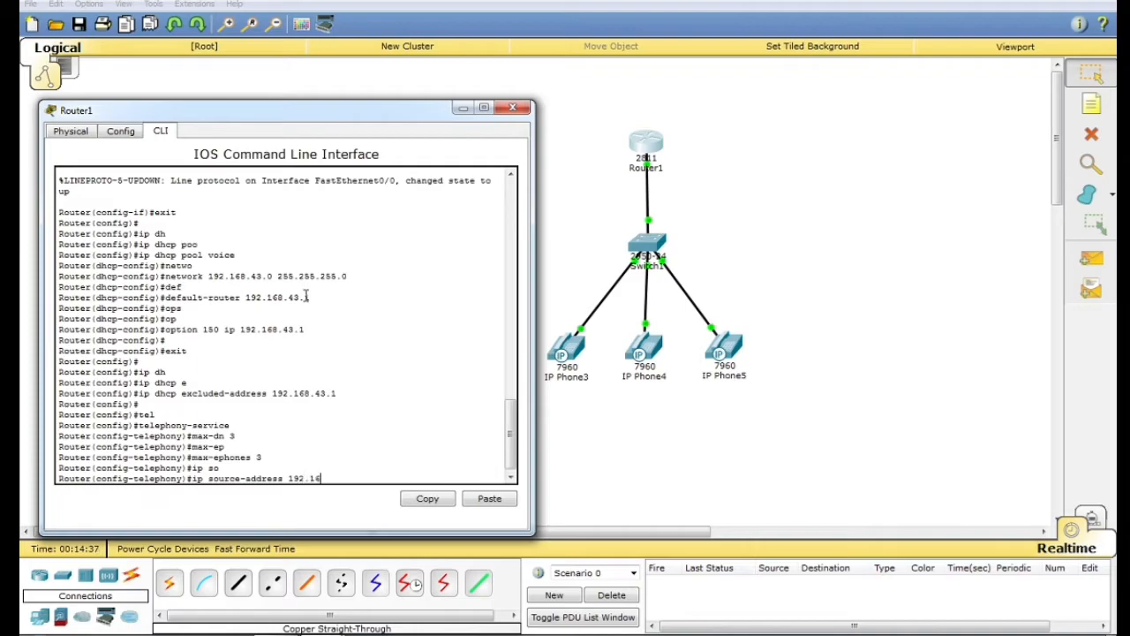
text(192.168.43.1 port 2000)
key(Return)
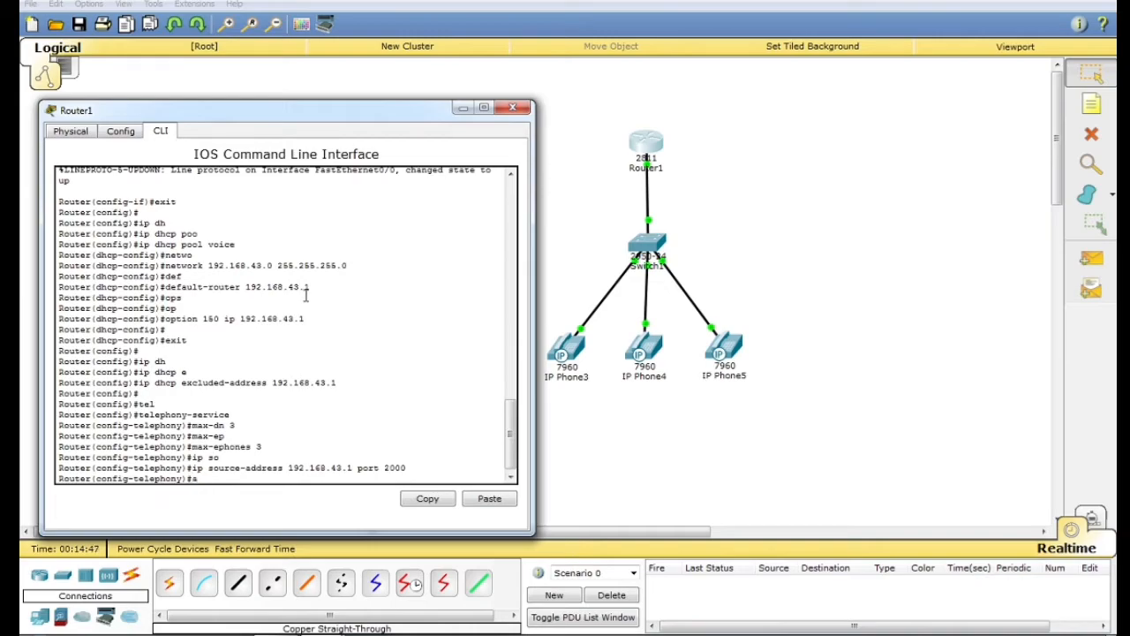
Enter "auto assign 4 to 6" and "auto assign 1 to 3", and exit telephony-service configuration
text(auto ass)
key(Tab)
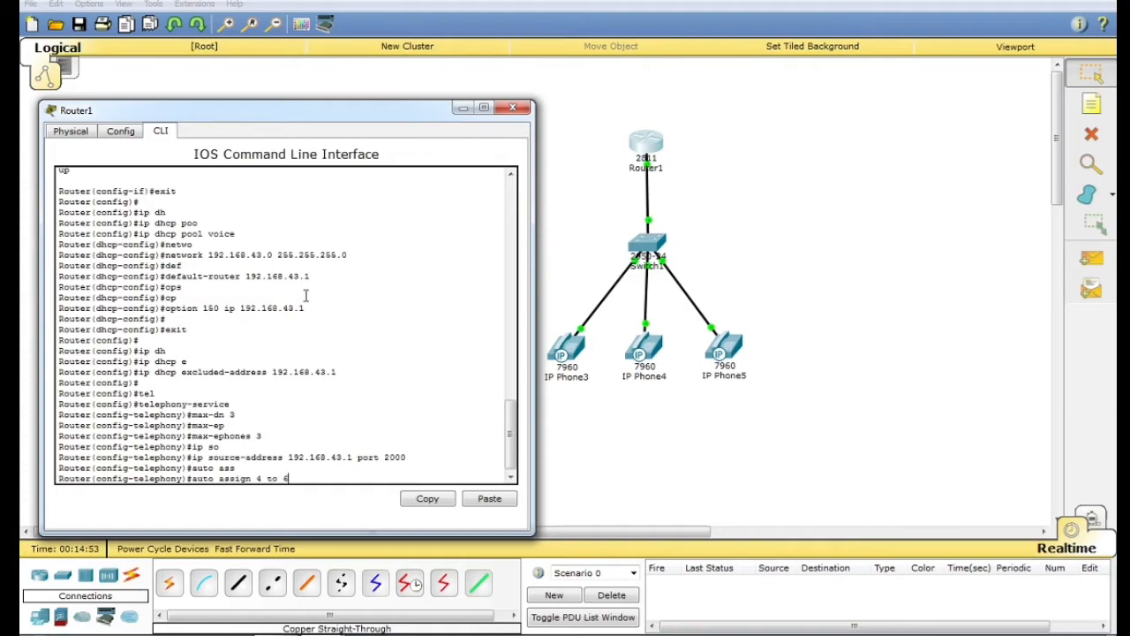
key(Return)
text(auto ass)
key(Tab)
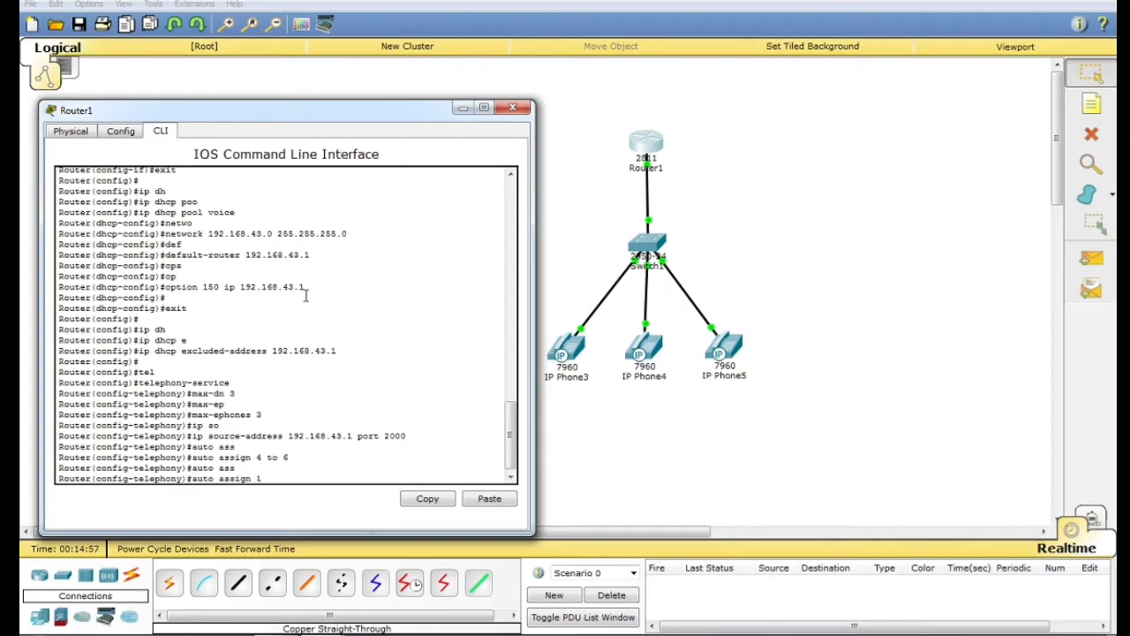
text(1 to 3)
key(Return)
key(Return)
text(e)
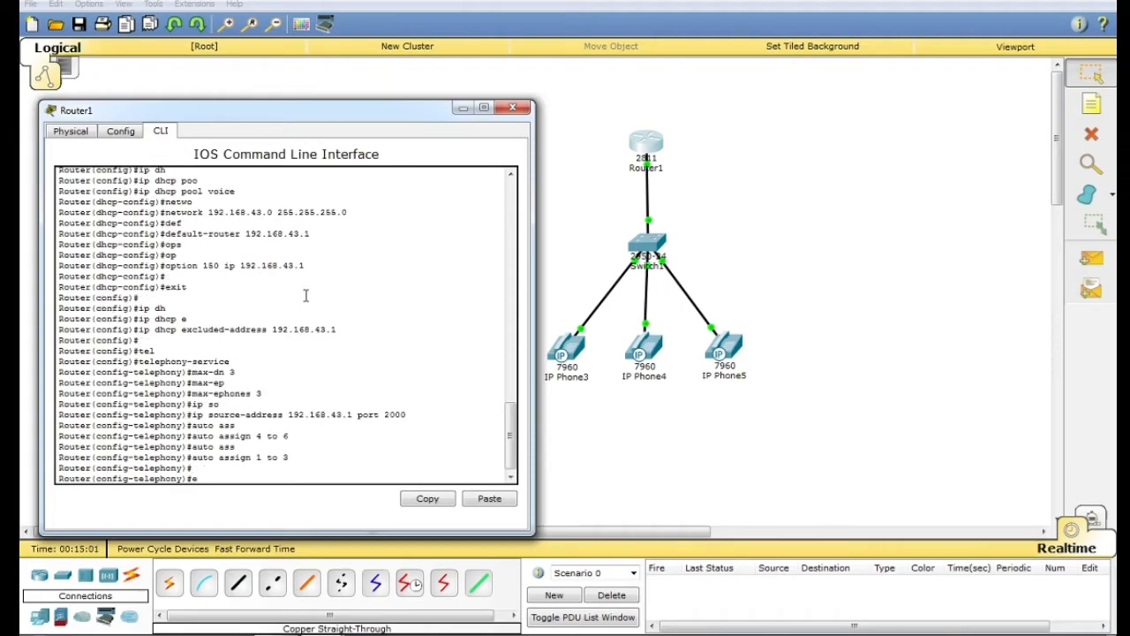
text(xit)
key(Return)
key(Return)
Create directory entry "ephone-dn 1" on Router1 and give it extension number 111
text(ephone)
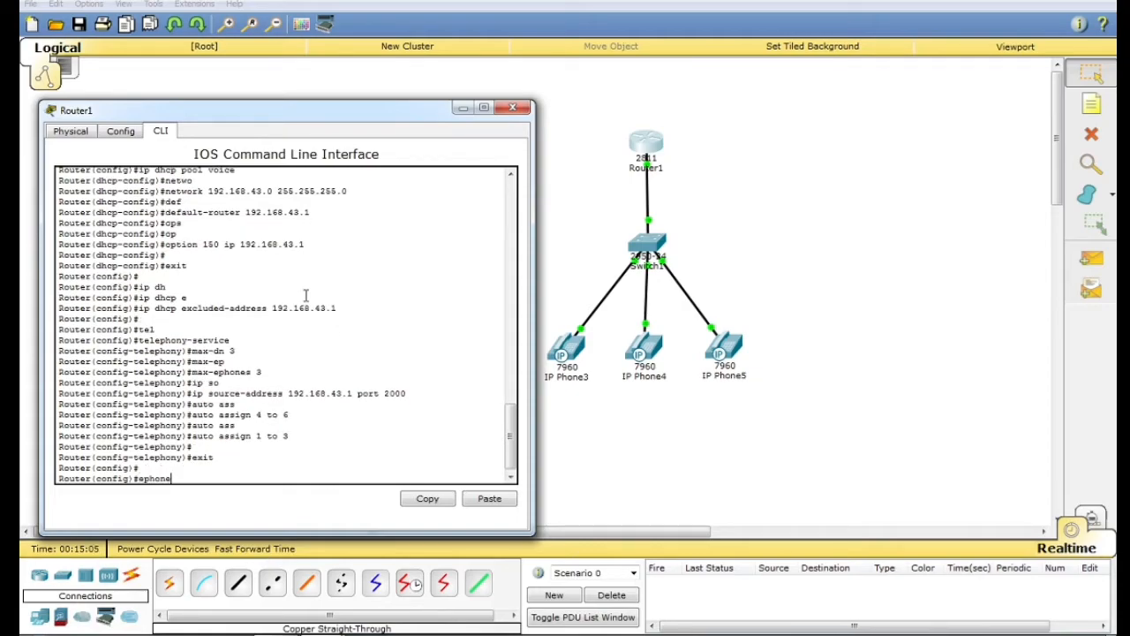
text(-1)
text(dn )
text(1)
key(Return)
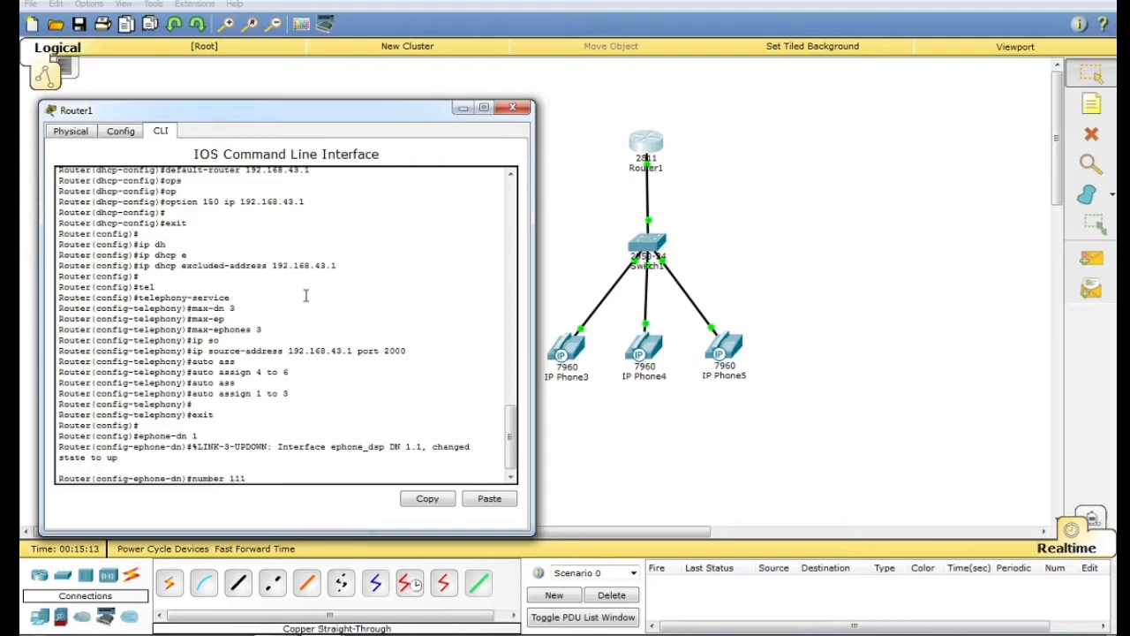
key(Return)
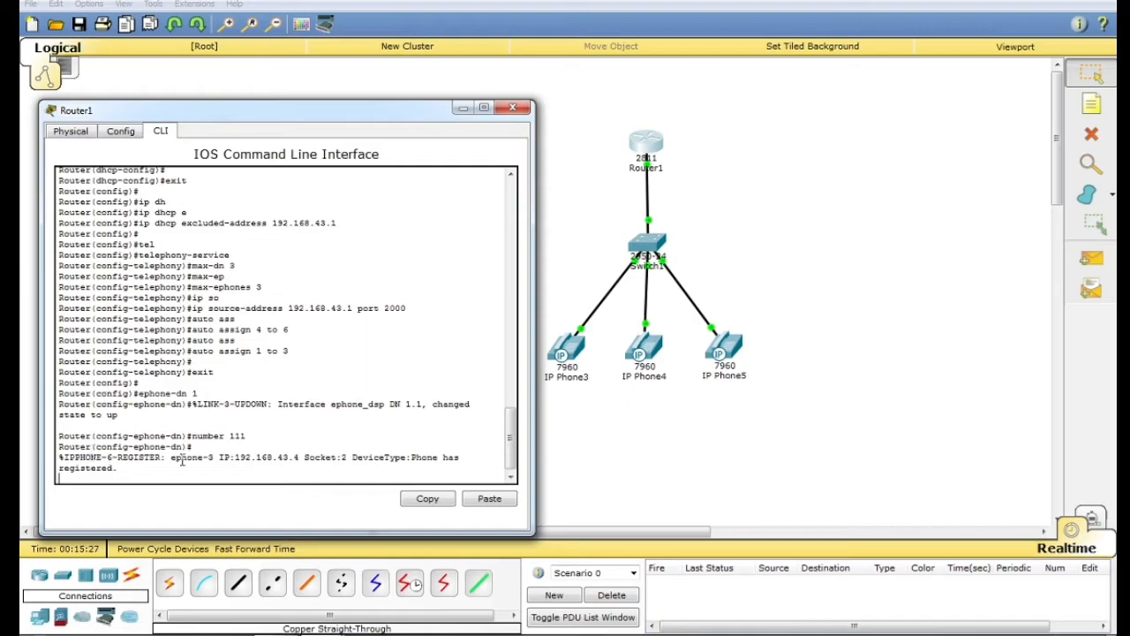
Move Router1's window aside and check Router0's FastEthernet0/0 settings and command history
drag(335, 113, 621, 80)
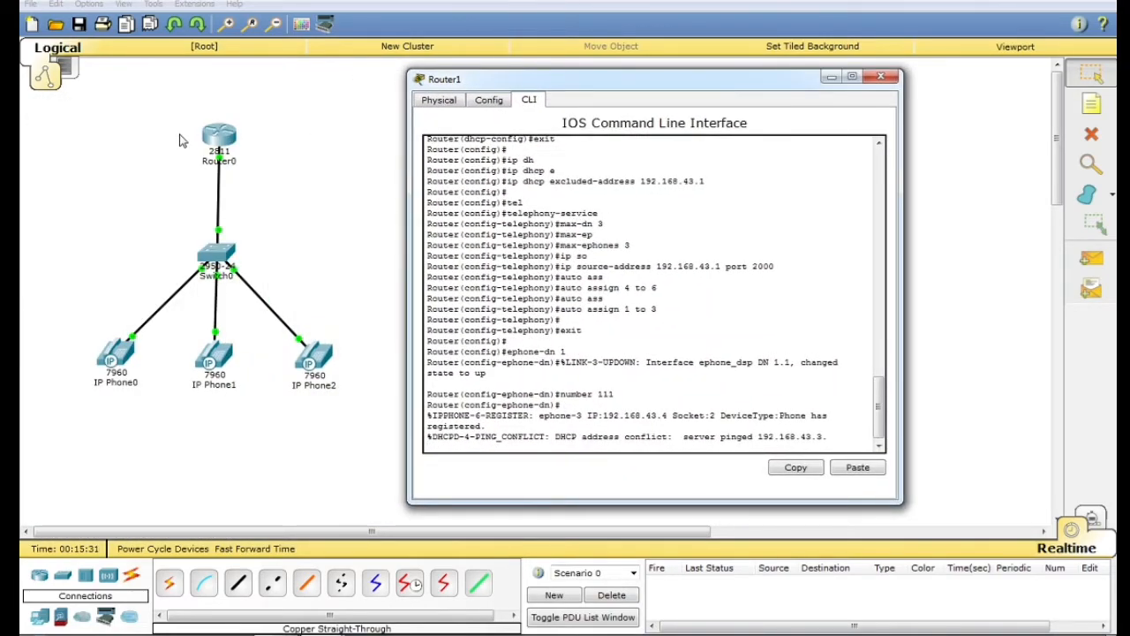
click(224, 146)
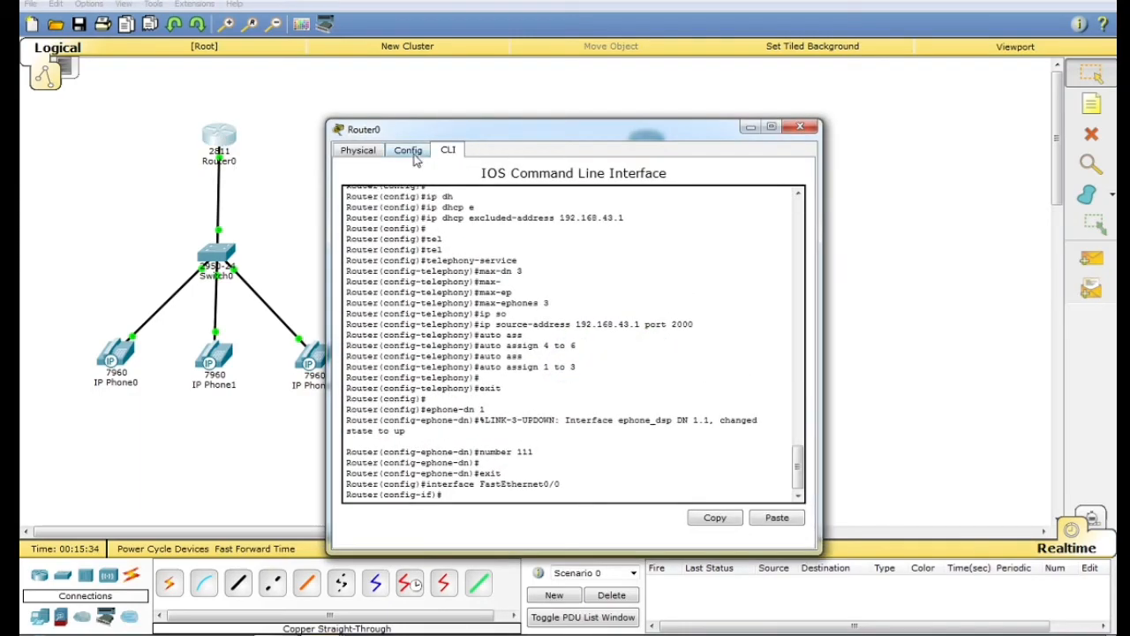
click(402, 154)
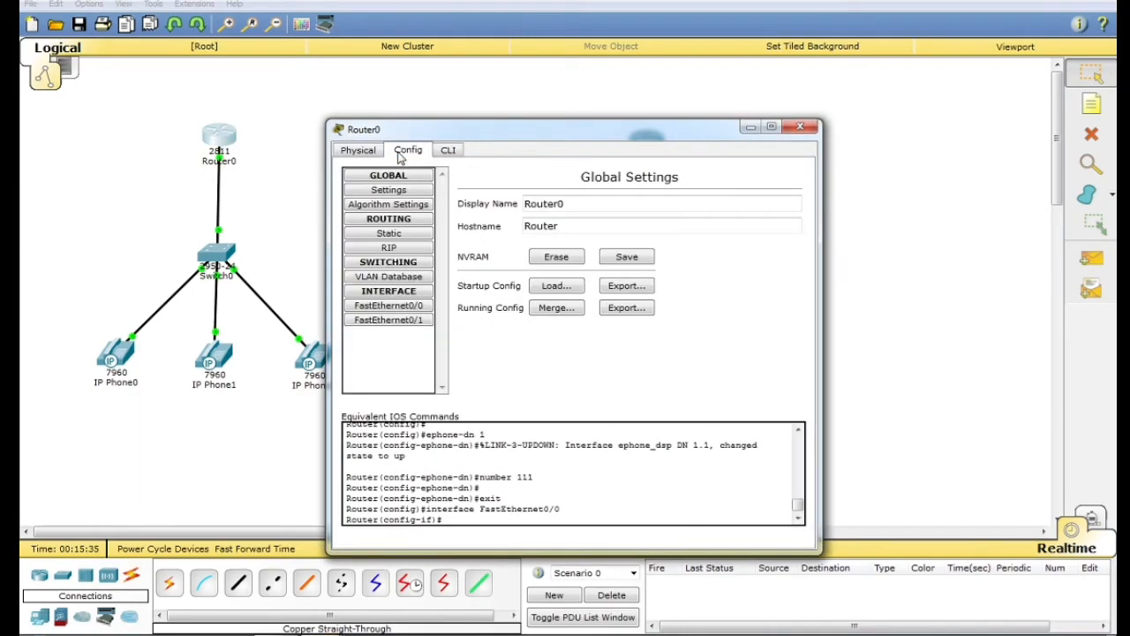
click(408, 306)
click(451, 150)
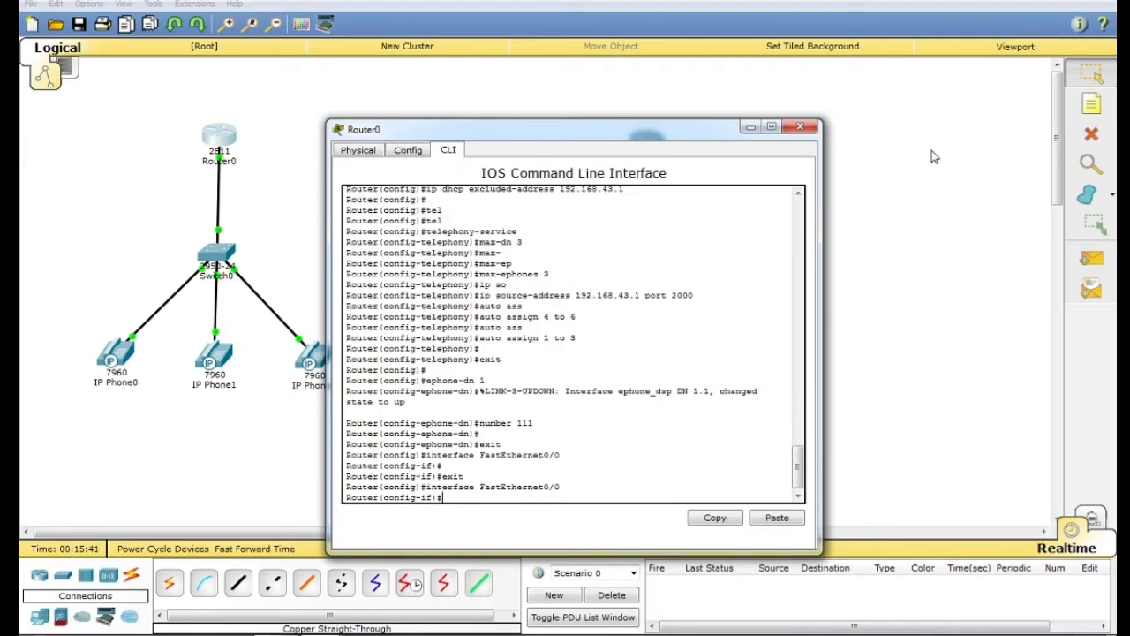
click(803, 131)
Return to Router1's command line and exit the ephone-dn configuration
click(342, 633)
click(402, 592)
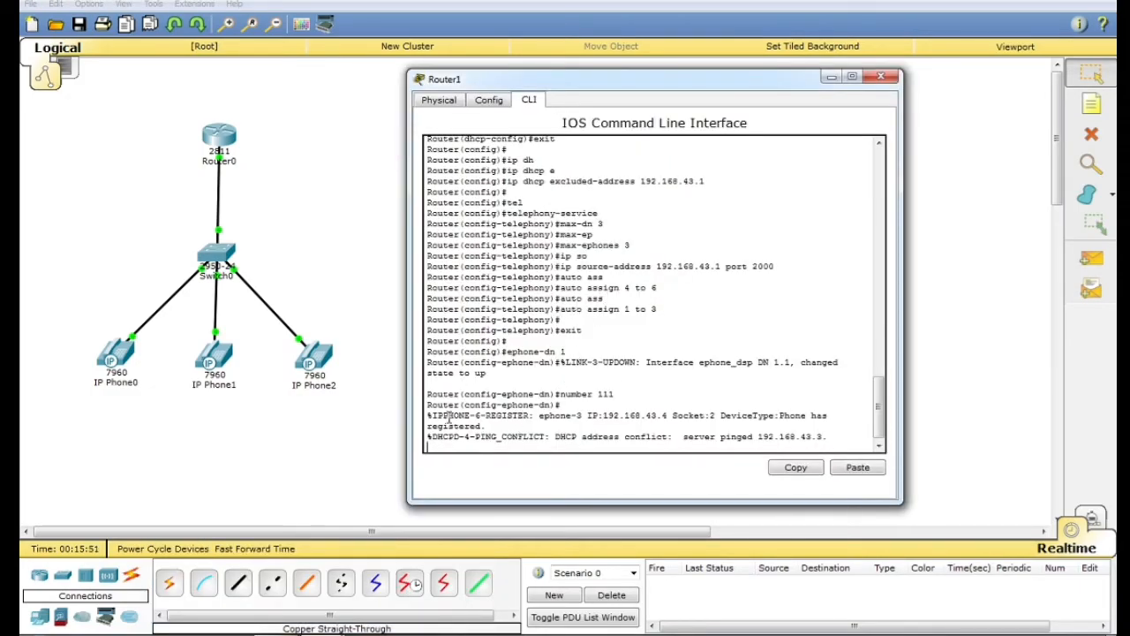
drag(434, 416, 498, 422)
click(515, 418)
key(Return)
key(Return)
key(Return)
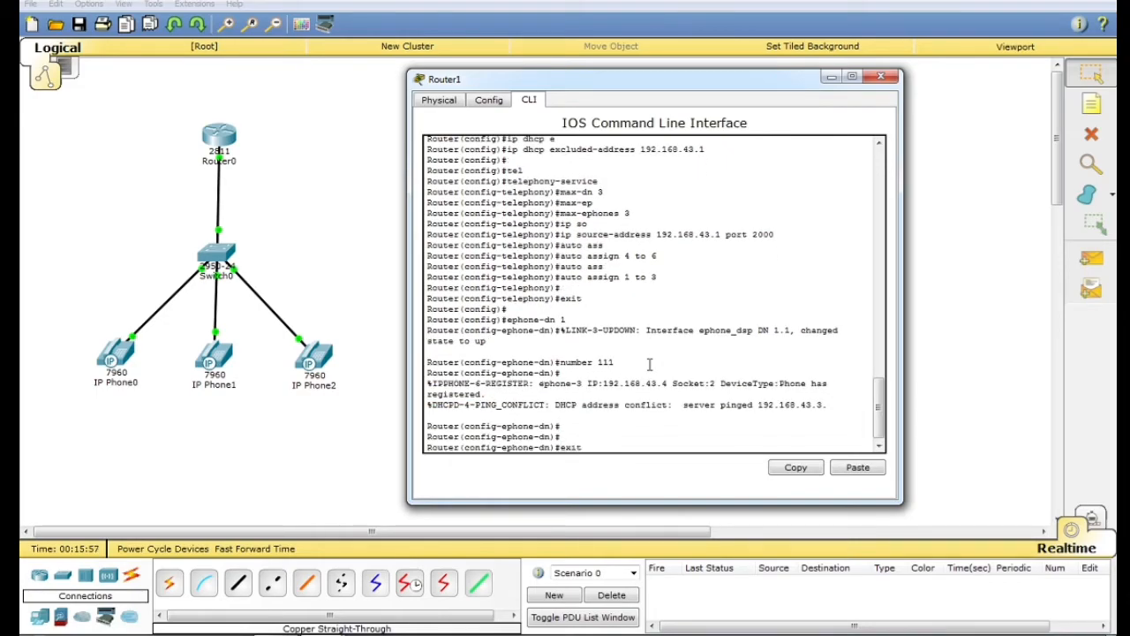
key(Return)
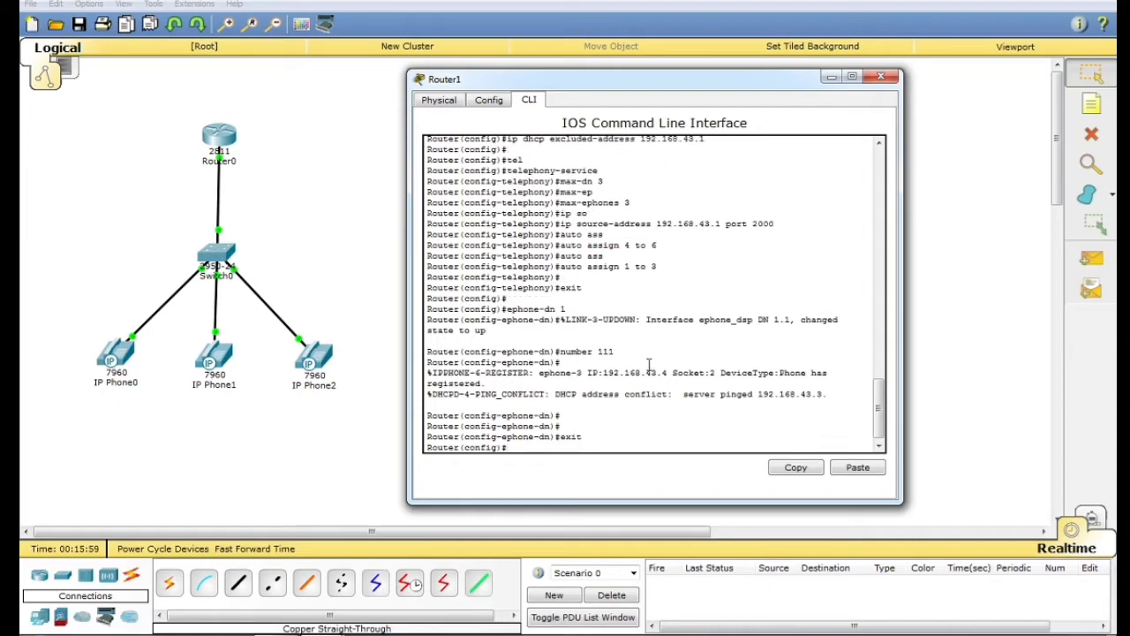
Create directory entry "ephone-dn 2" on Router1 with extension number 222, and exit the ephone-dn configuration
text(ep)
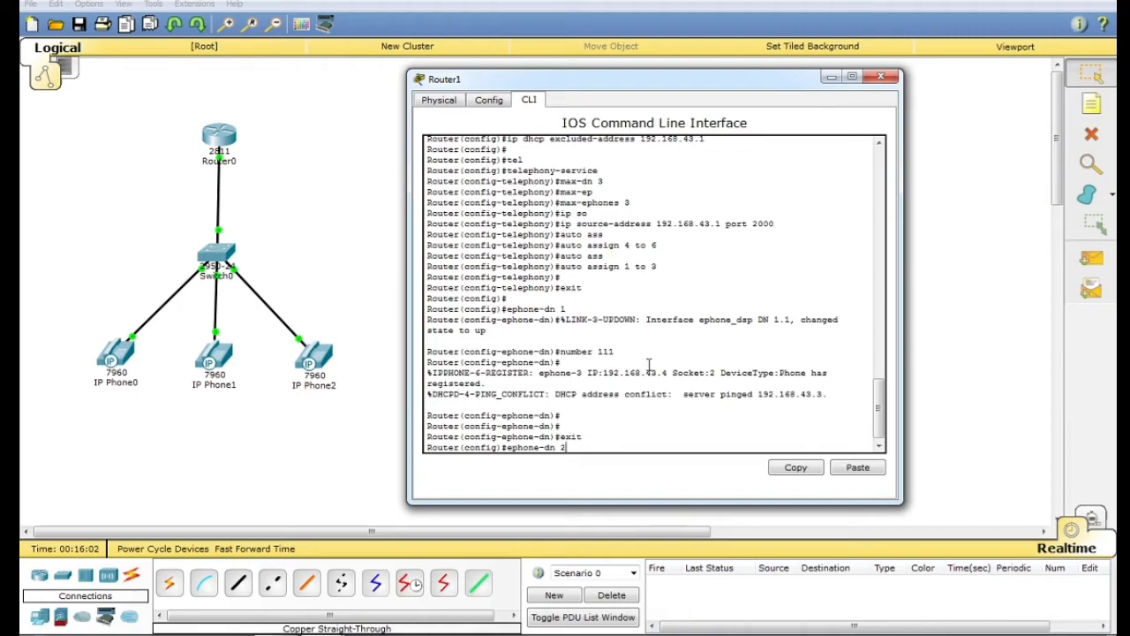
text(hone-dn 2)
key(Return)
text(number 222)
key(Return)
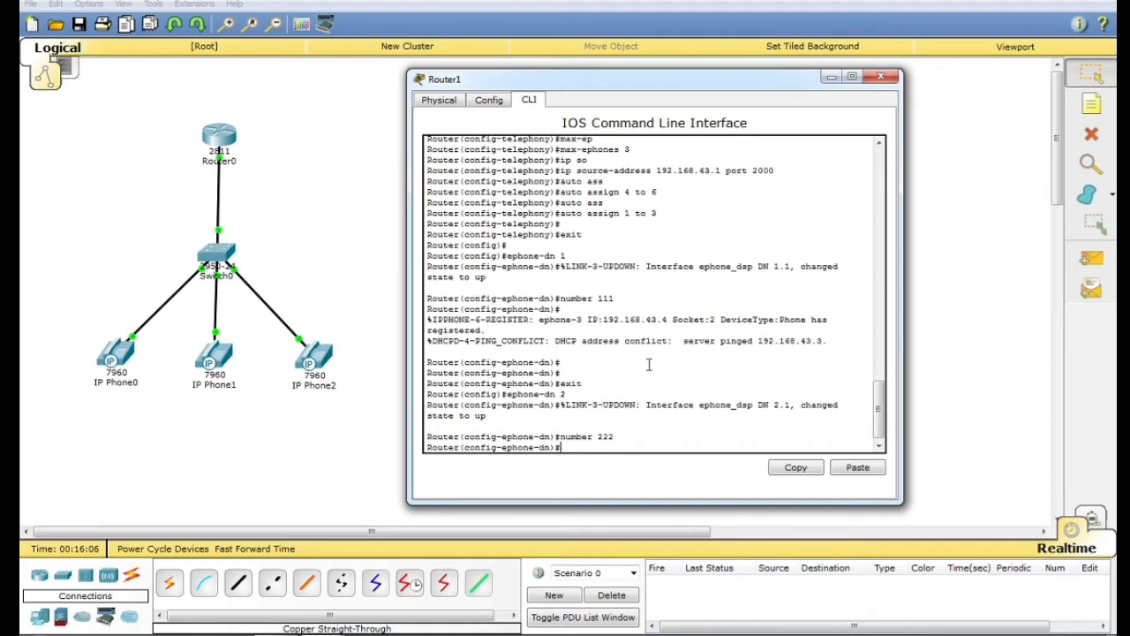
drag(647, 79, 282, 83)
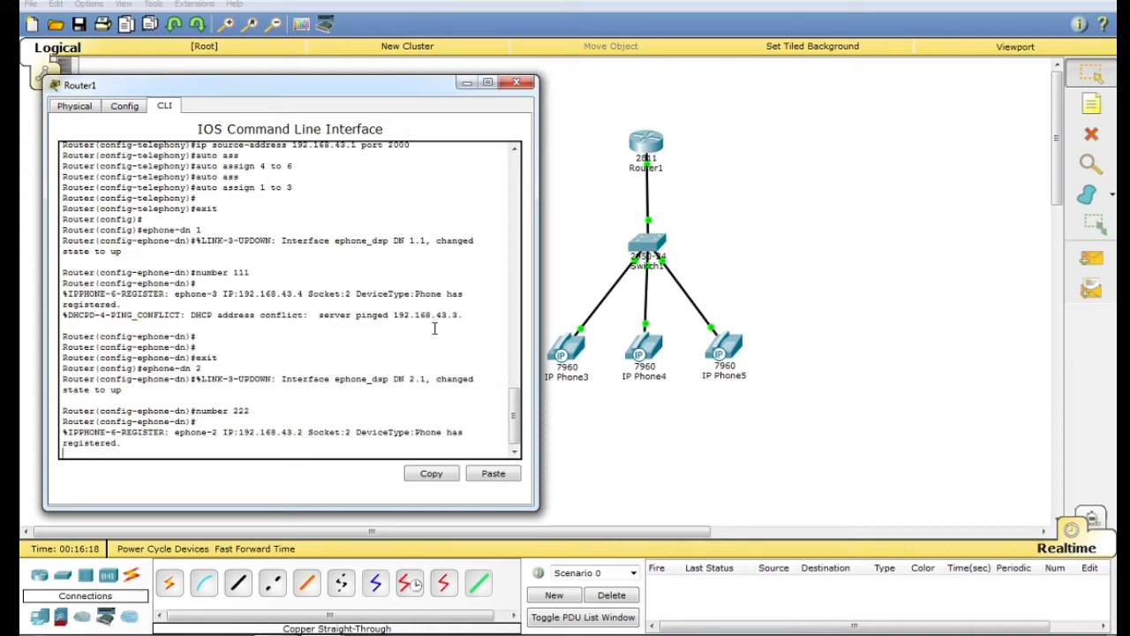
key(Return)
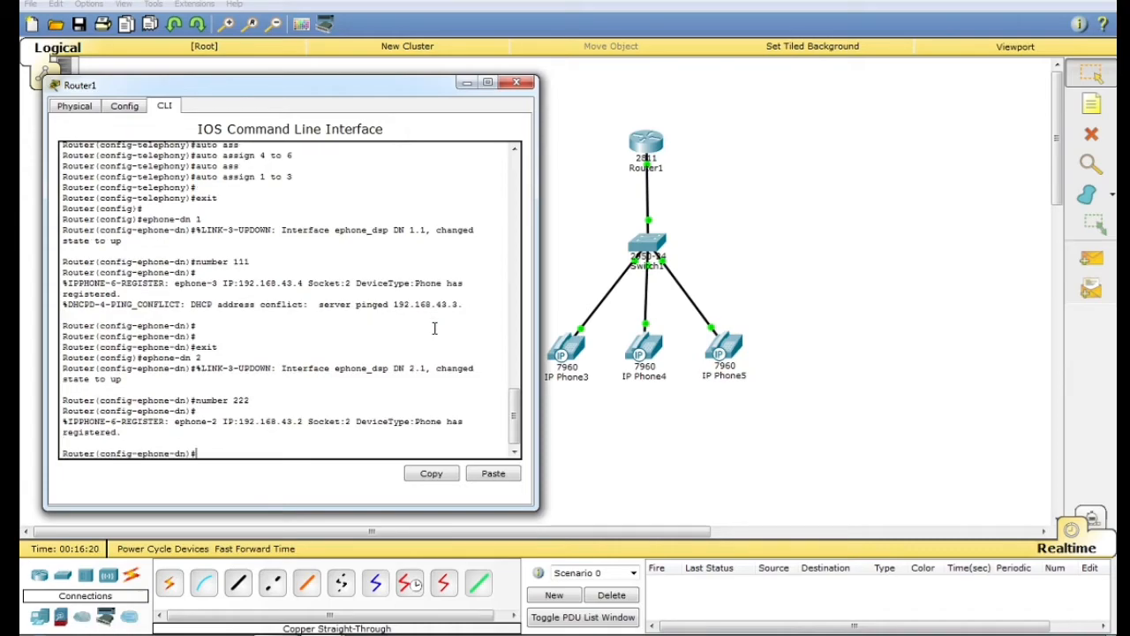
key(Return)
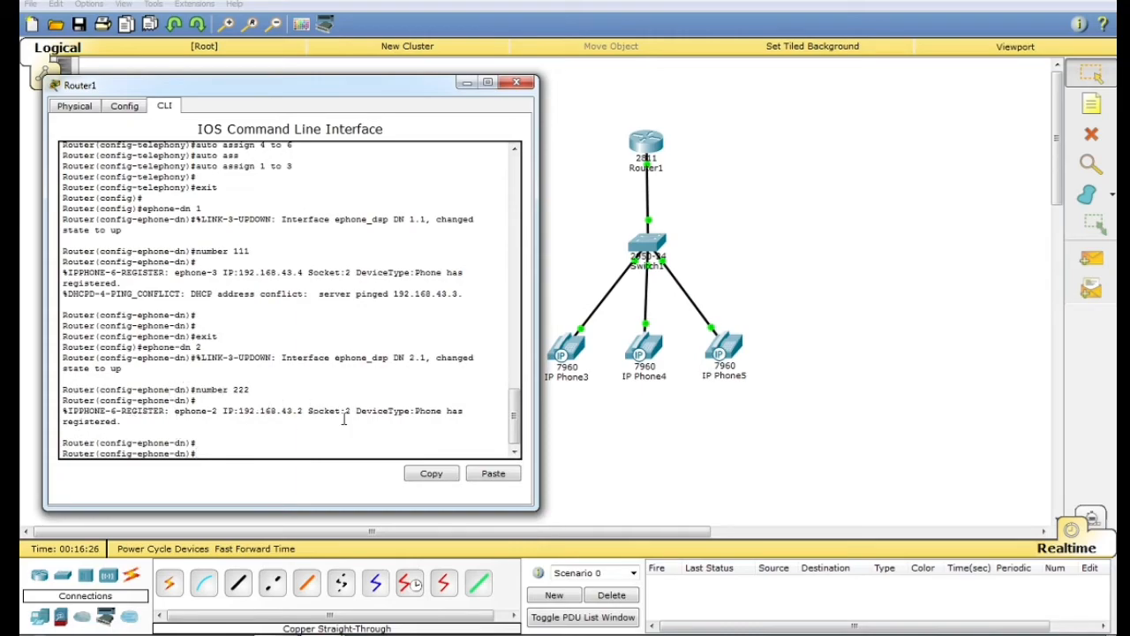
text(exit)
key(Return)
Create directory entry "ephone-dn 3" with extension number 333, and close Router1's window after reviewing the phone registrations
text(ephone)
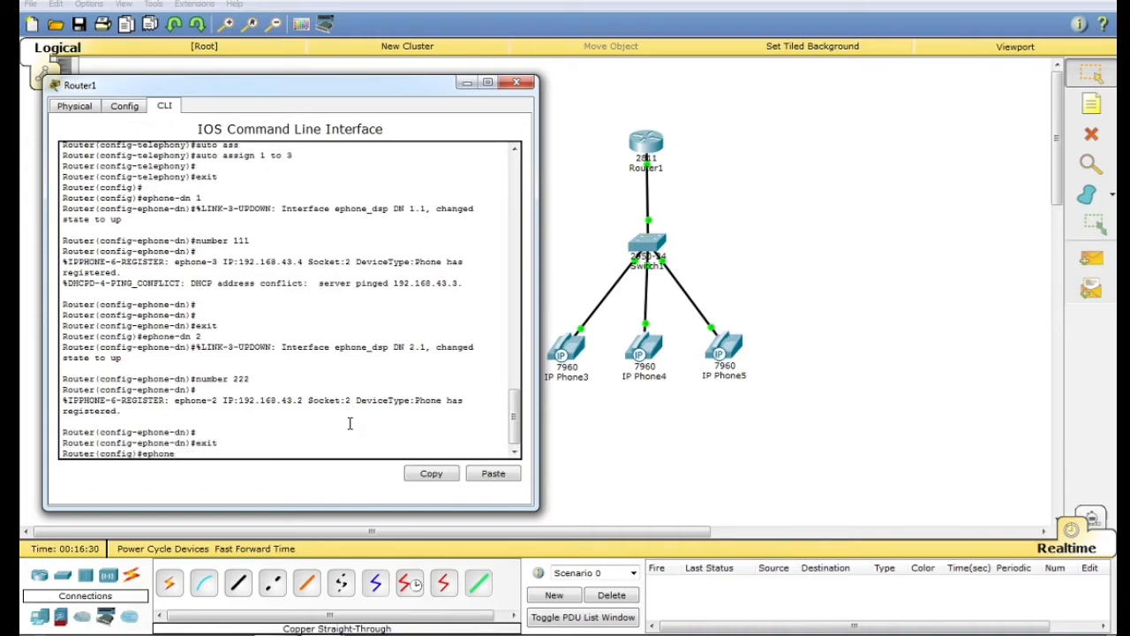
text(-dn 3)
key(Return)
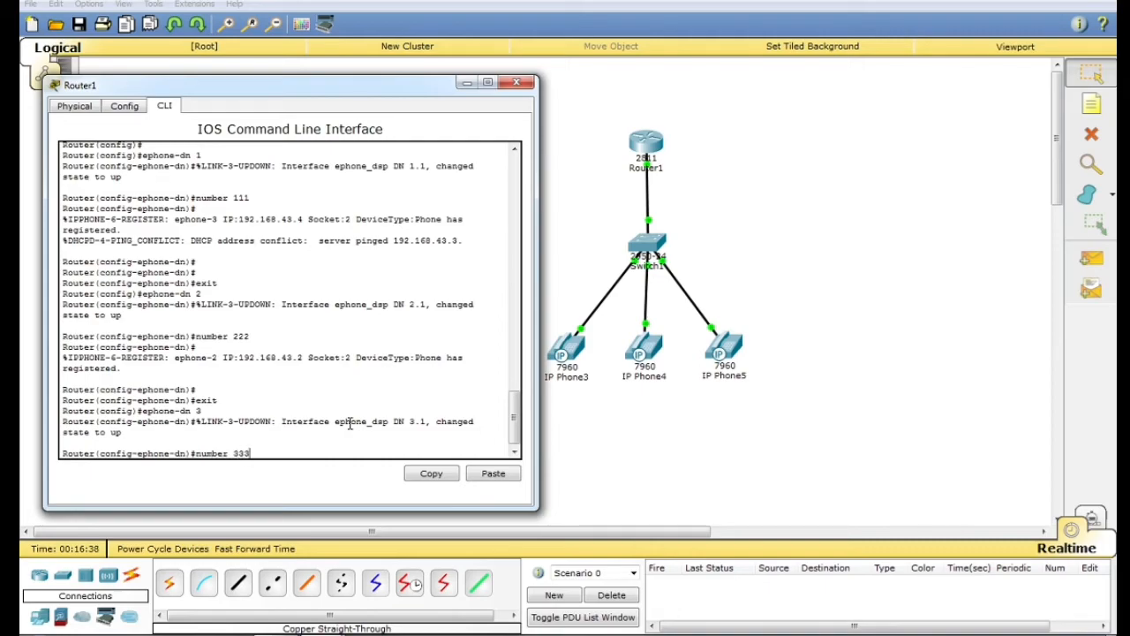
key(Return)
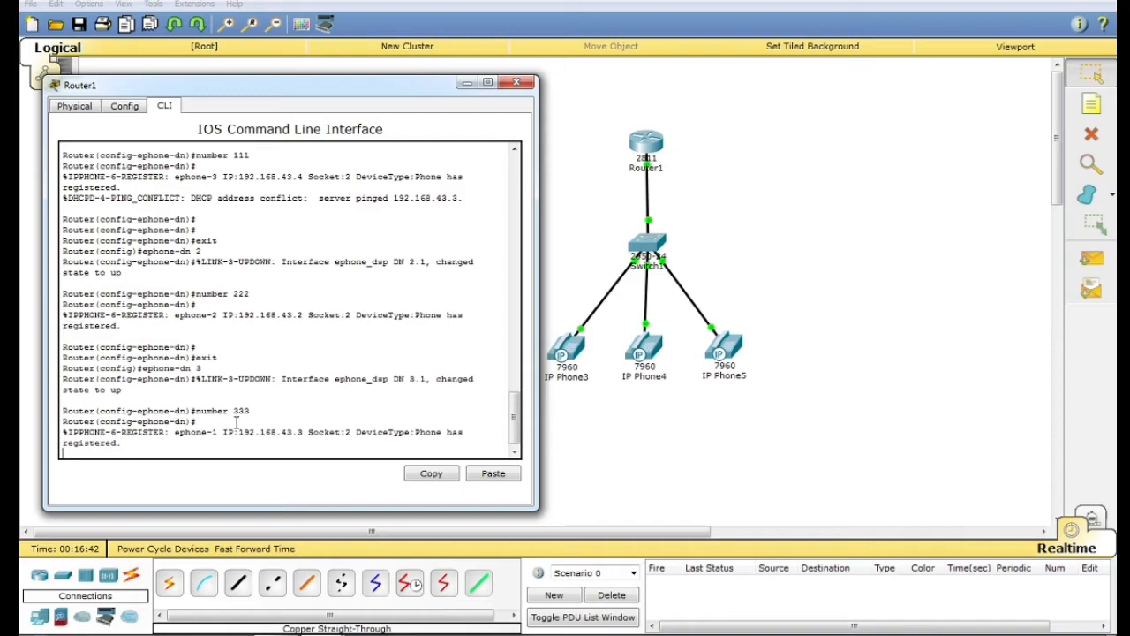
key(Return)
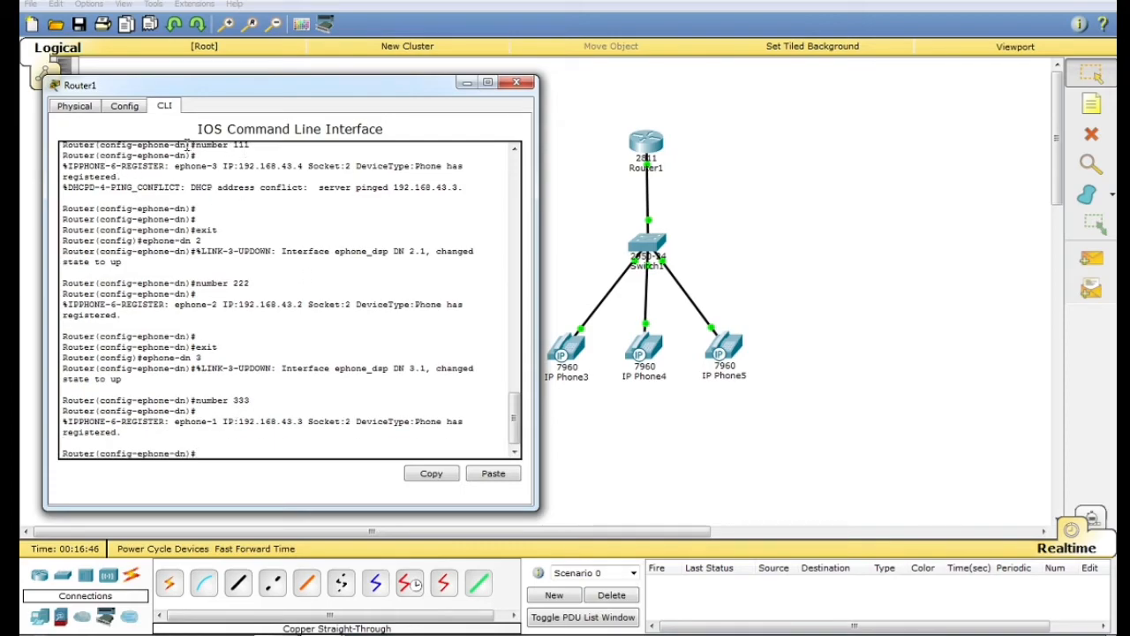
drag(63, 166, 367, 443)
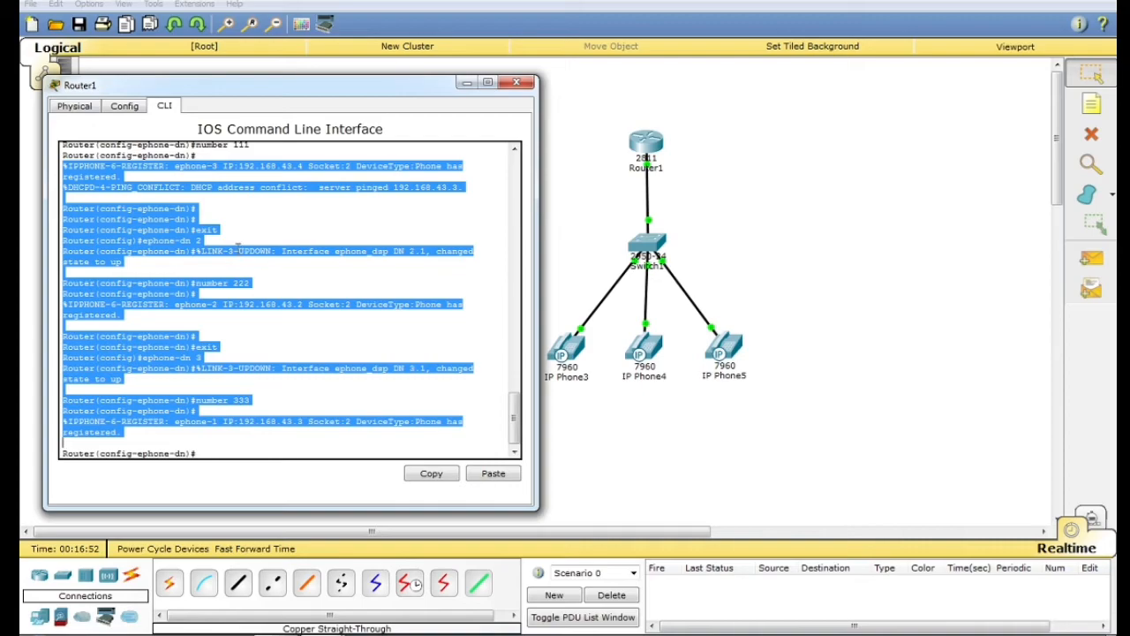
click(516, 83)
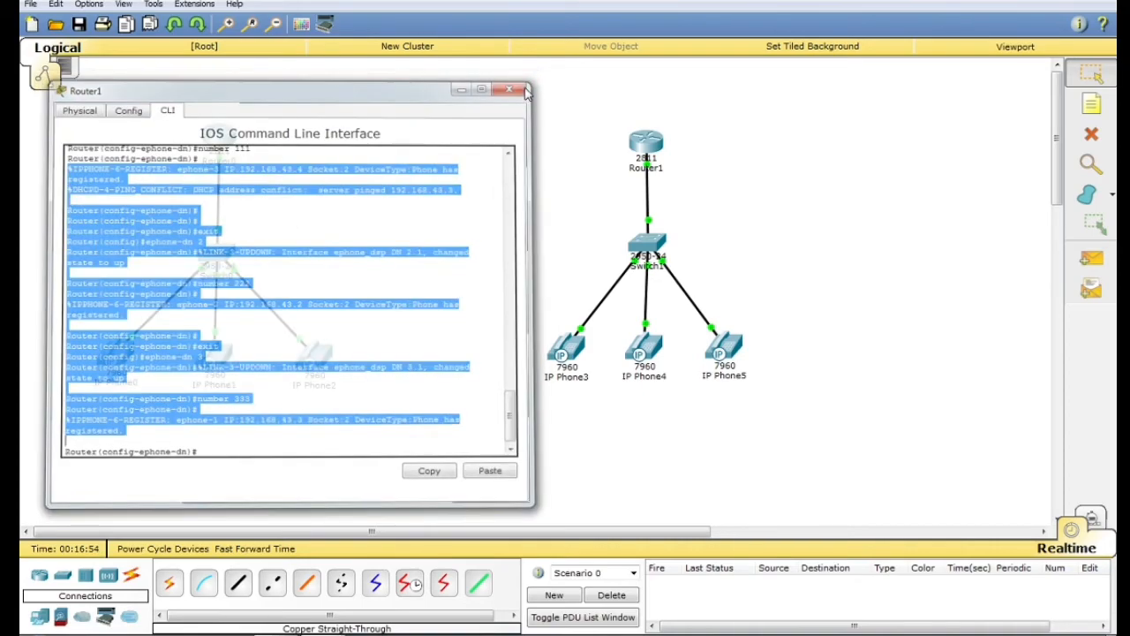
Open IP Phone3's handset interface, move its window aside and check the phone's assigned extension
click(562, 350)
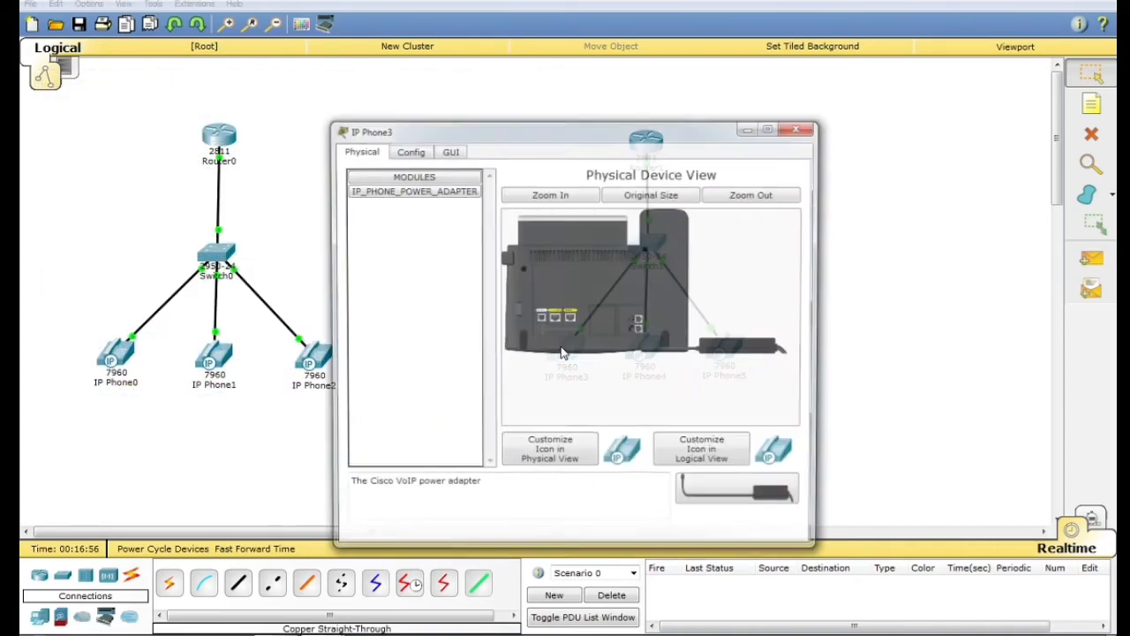
click(451, 157)
drag(552, 132, 321, 129)
drag(451, 130, 376, 111)
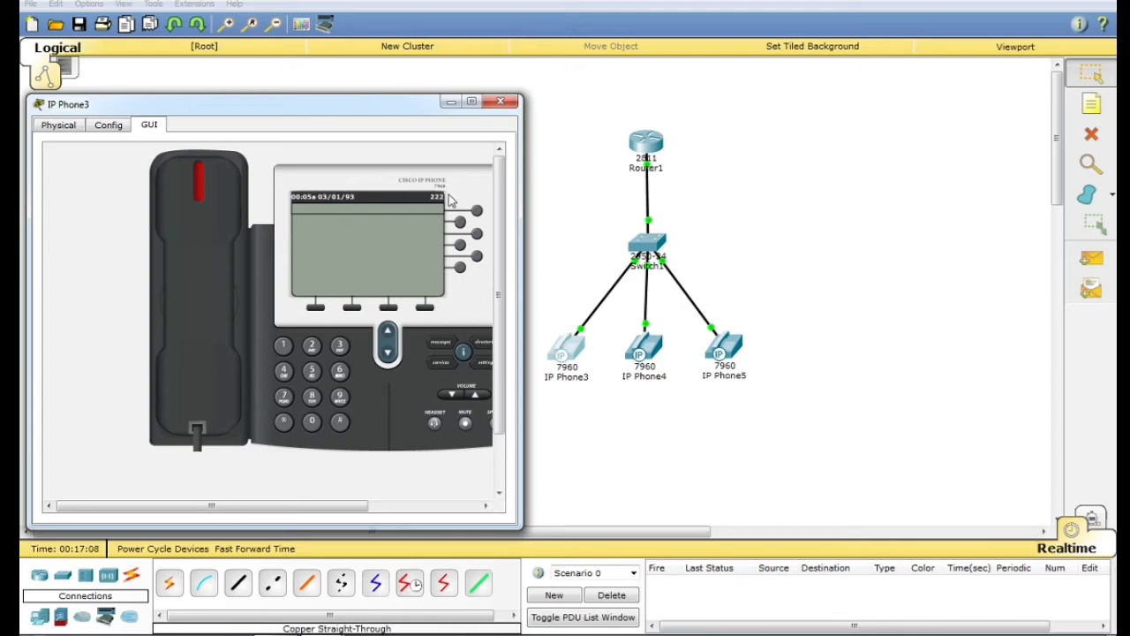
Open the handset interfaces of IP Phone4 and IP Phone5 and check the extension assigned to each
click(646, 352)
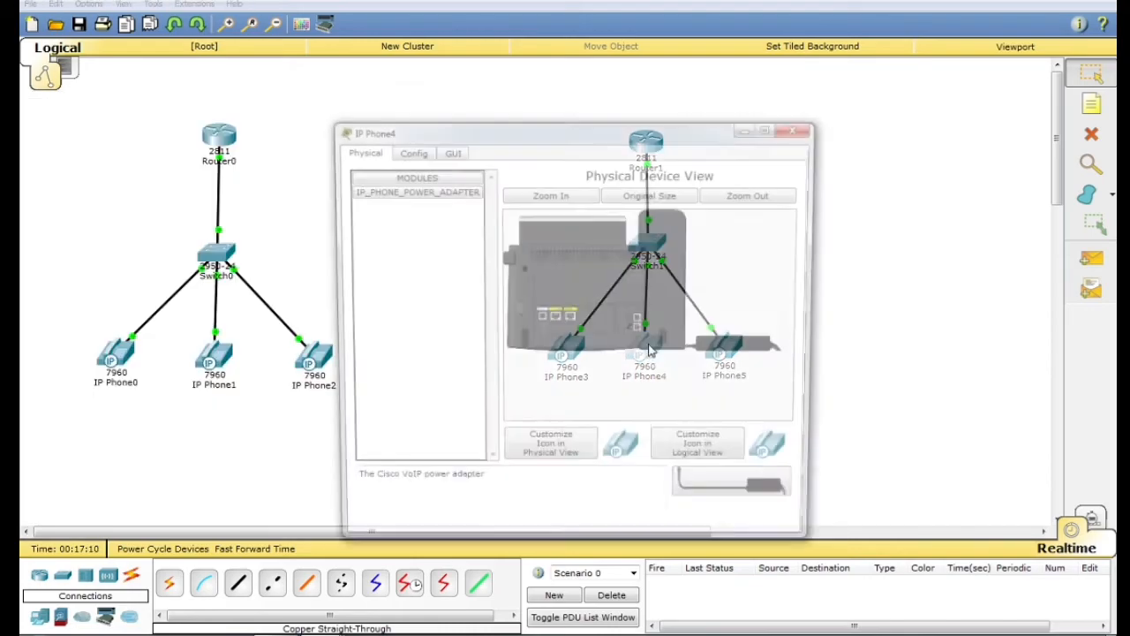
click(451, 152)
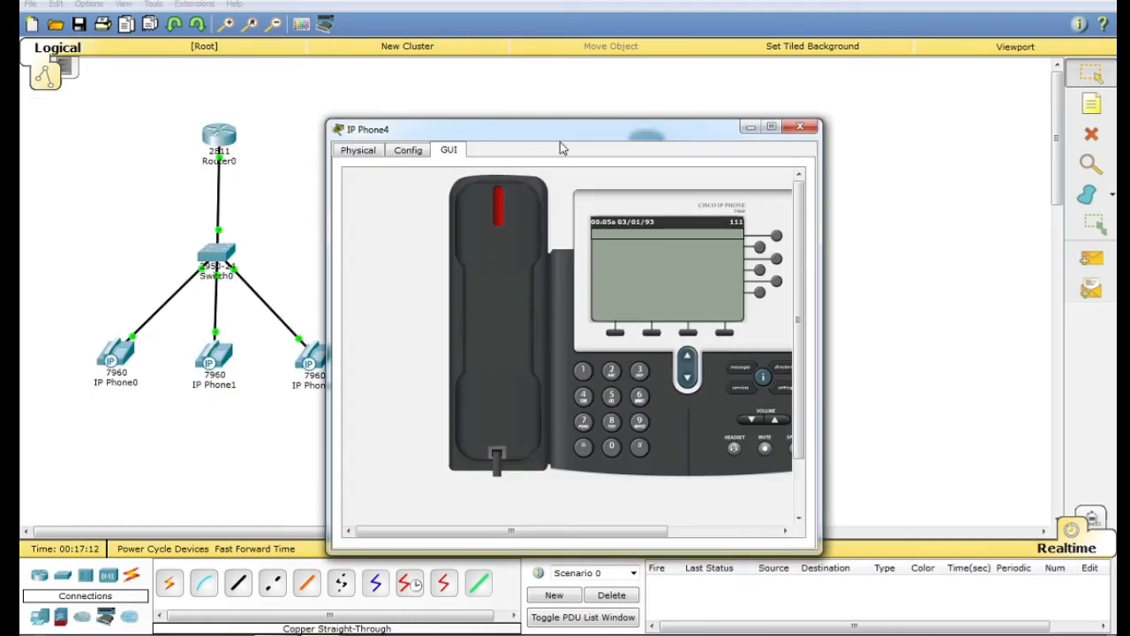
drag(591, 129, 457, 93)
click(879, 325)
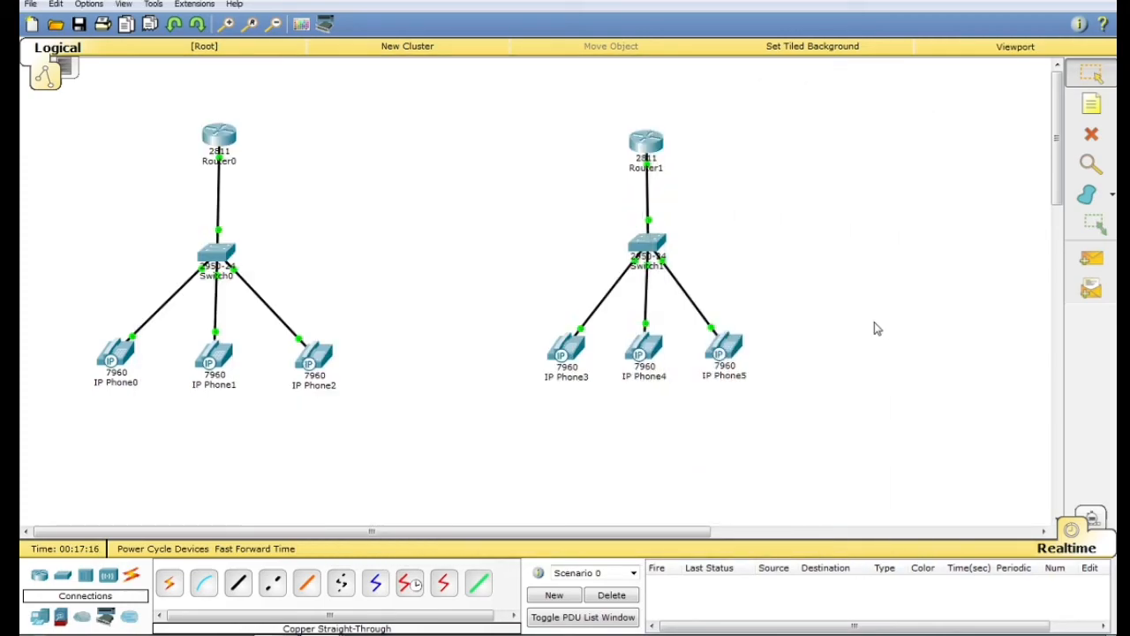
click(748, 343)
click(452, 152)
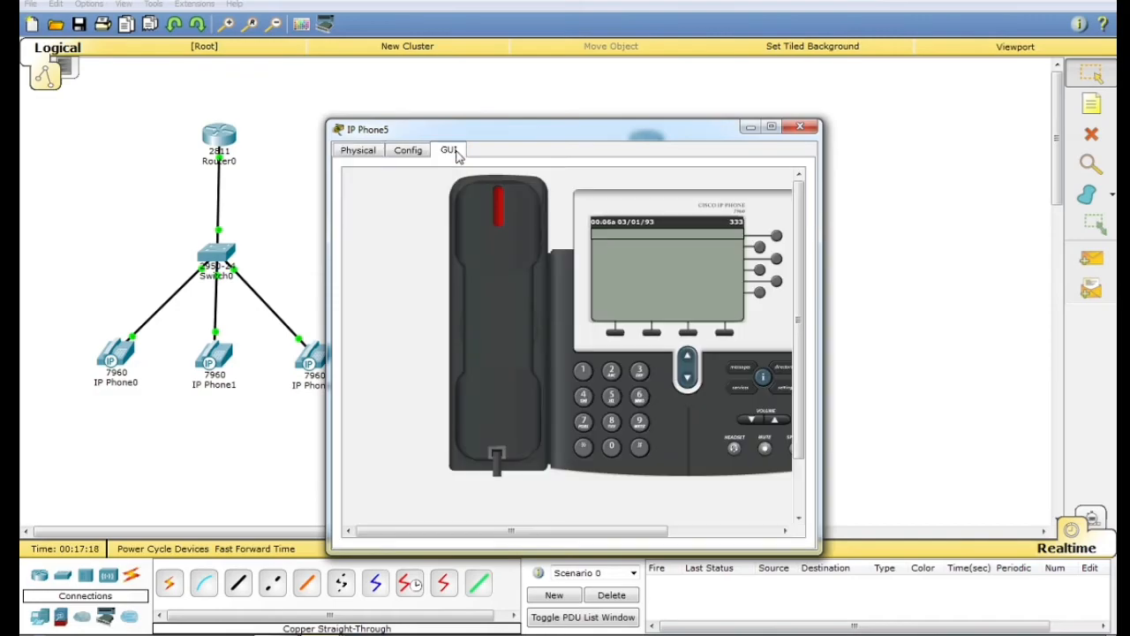
drag(661, 131, 876, 109)
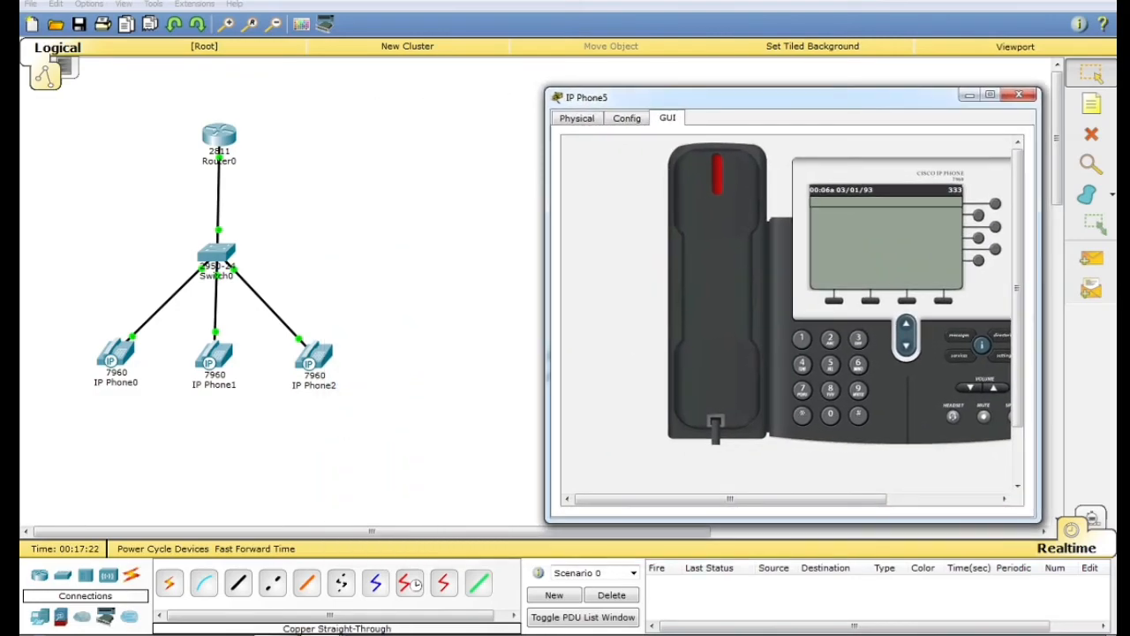
Place IP Phone4 beside IP Phone5, call extension 333 from IP Phone4, answer it on IP Phone5 and hang up there
click(446, 565)
drag(424, 90, 325, 110)
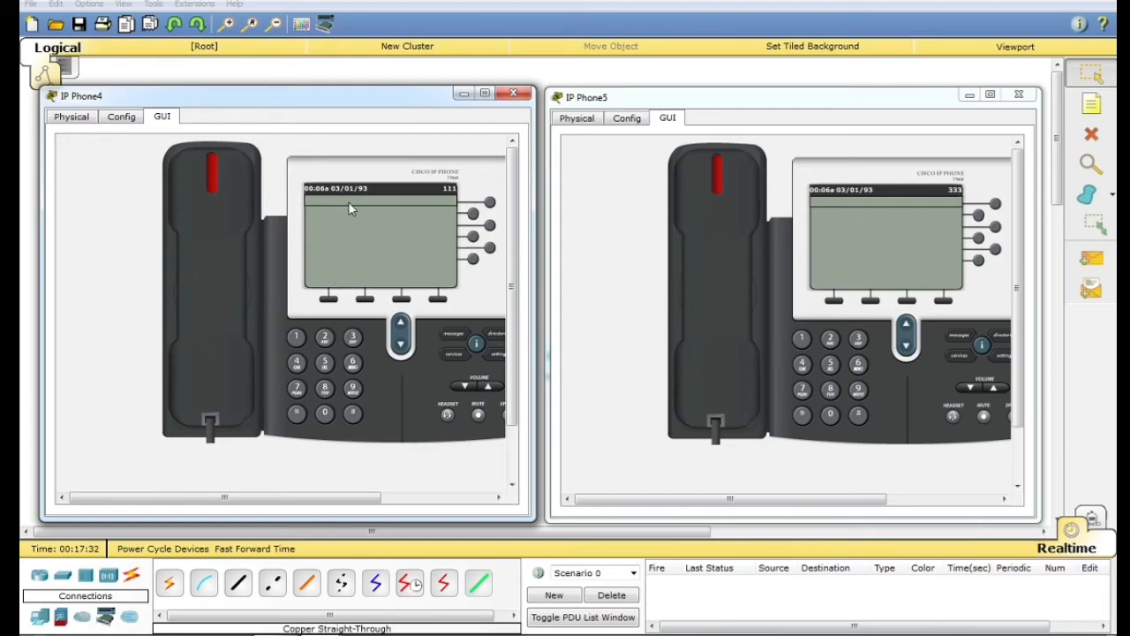
text(333)
click(217, 292)
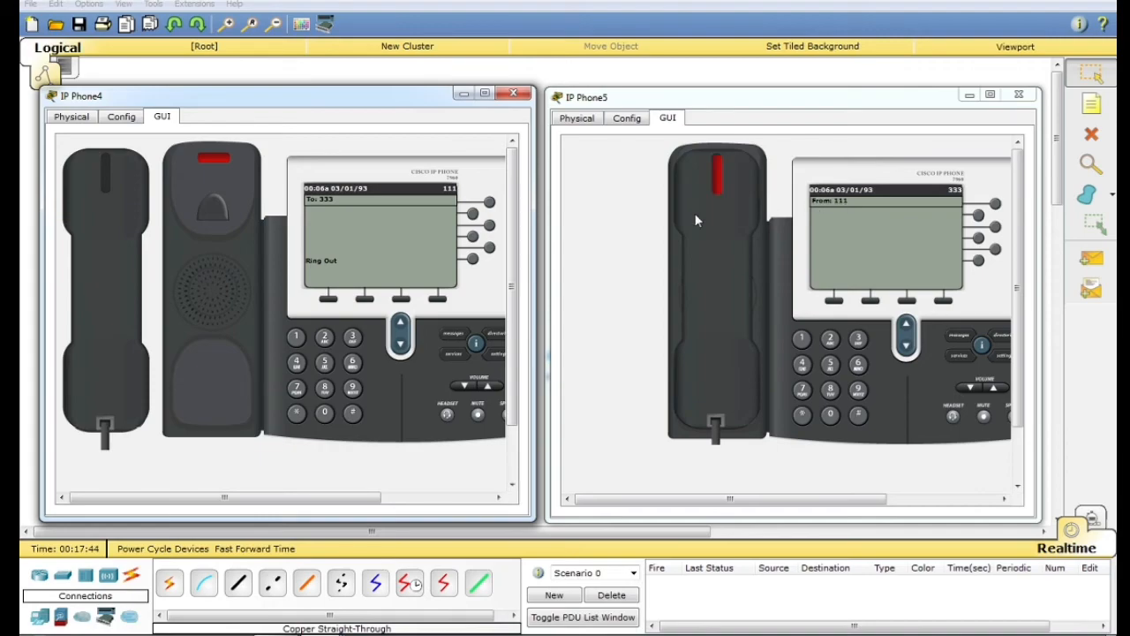
click(715, 234)
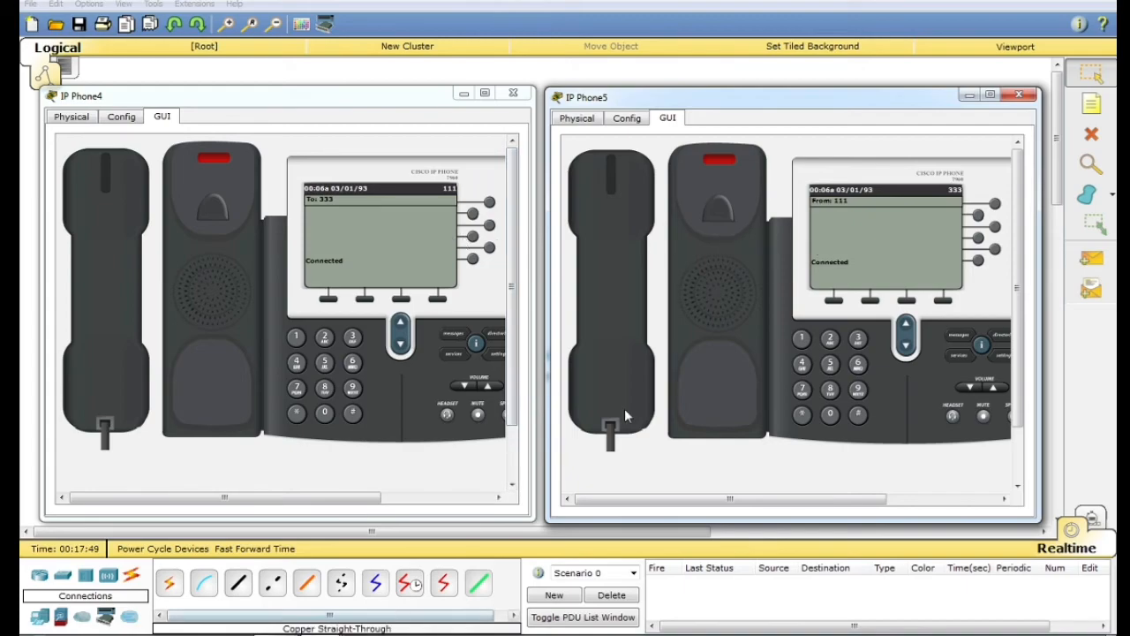
click(616, 274)
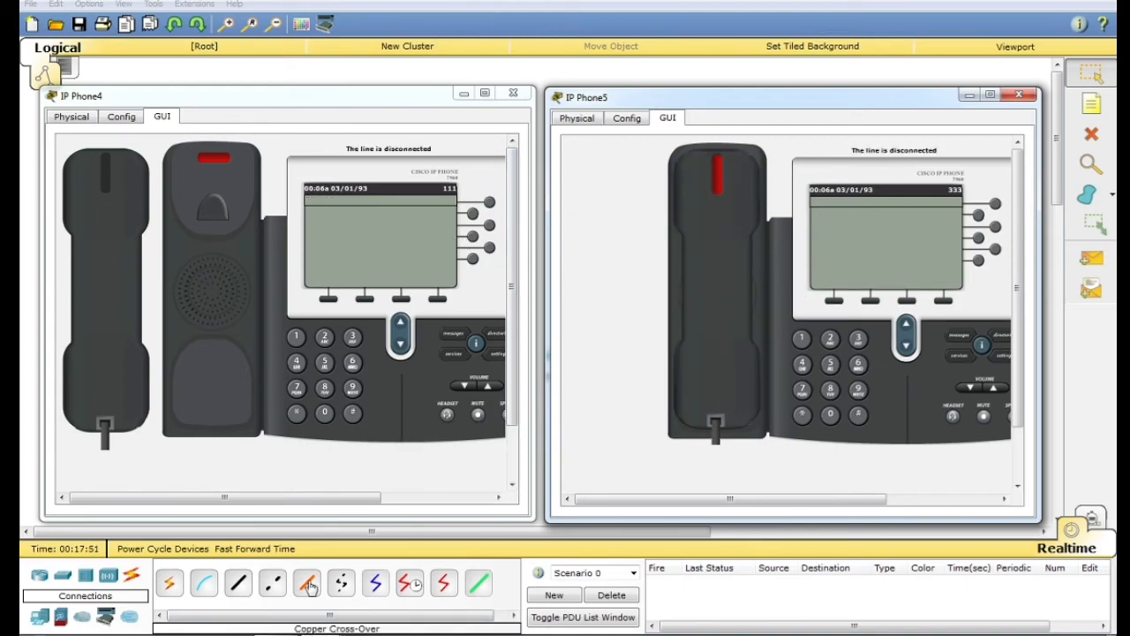
Bring up IP Phone3, call extension 333 from it, answer on IP Phone5 and hang up on IP Phone3
click(305, 634)
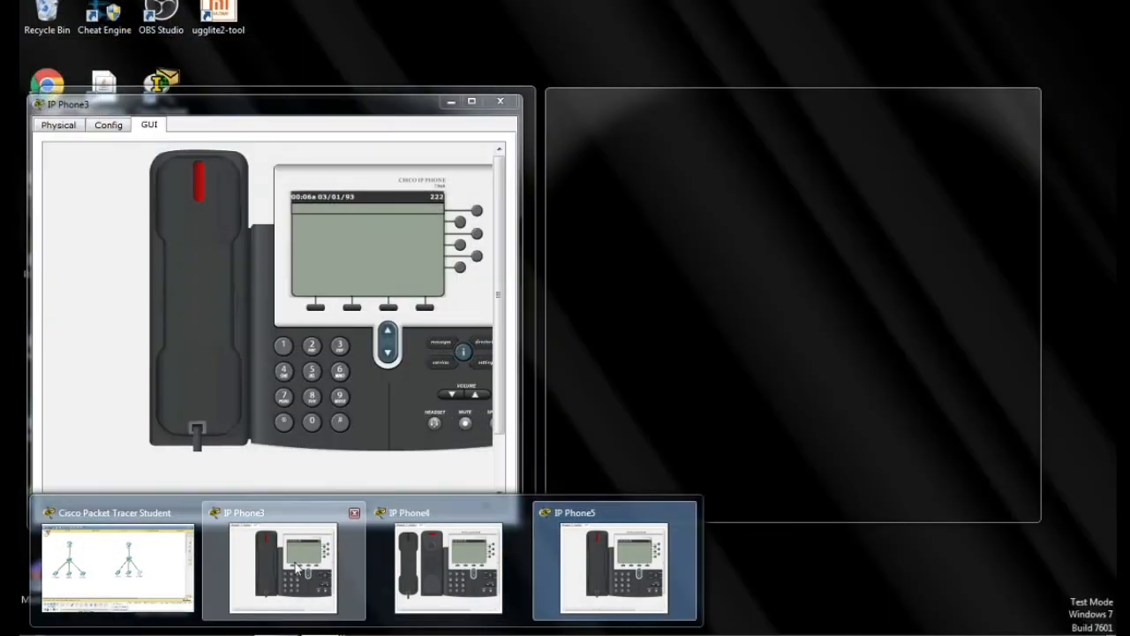
click(282, 567)
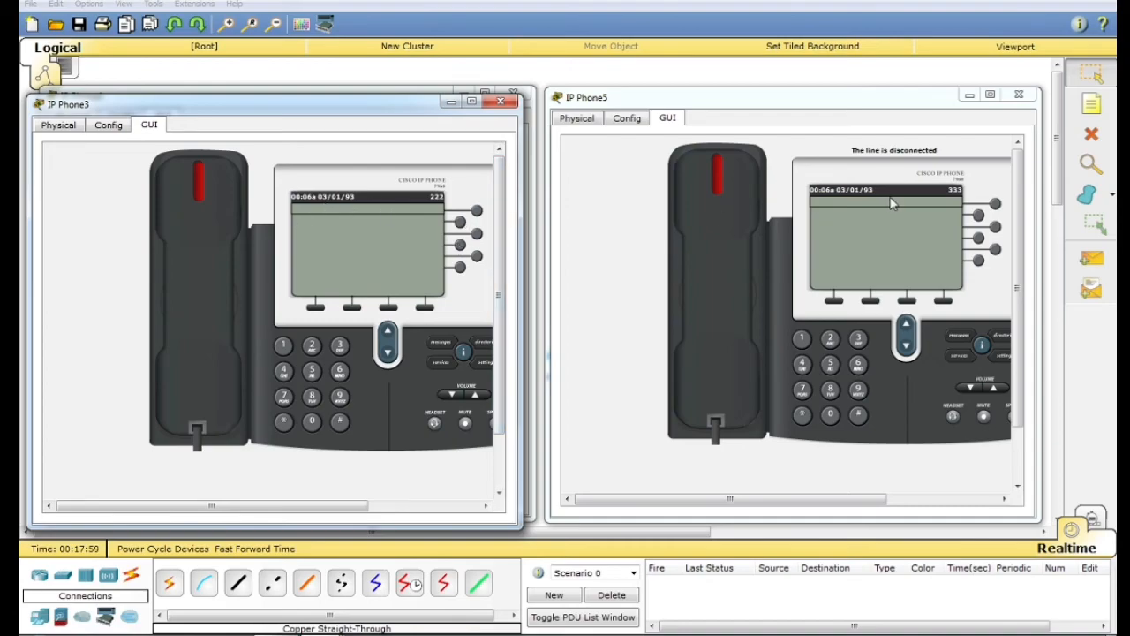
click(341, 341)
click(341, 341)
click(341, 340)
click(193, 269)
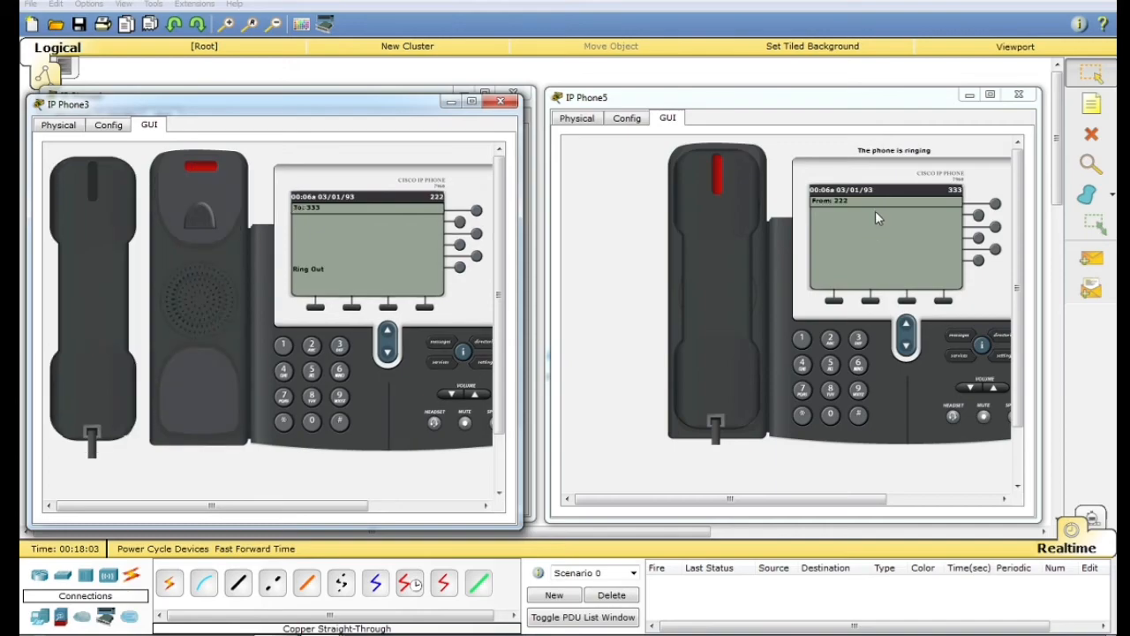
click(707, 231)
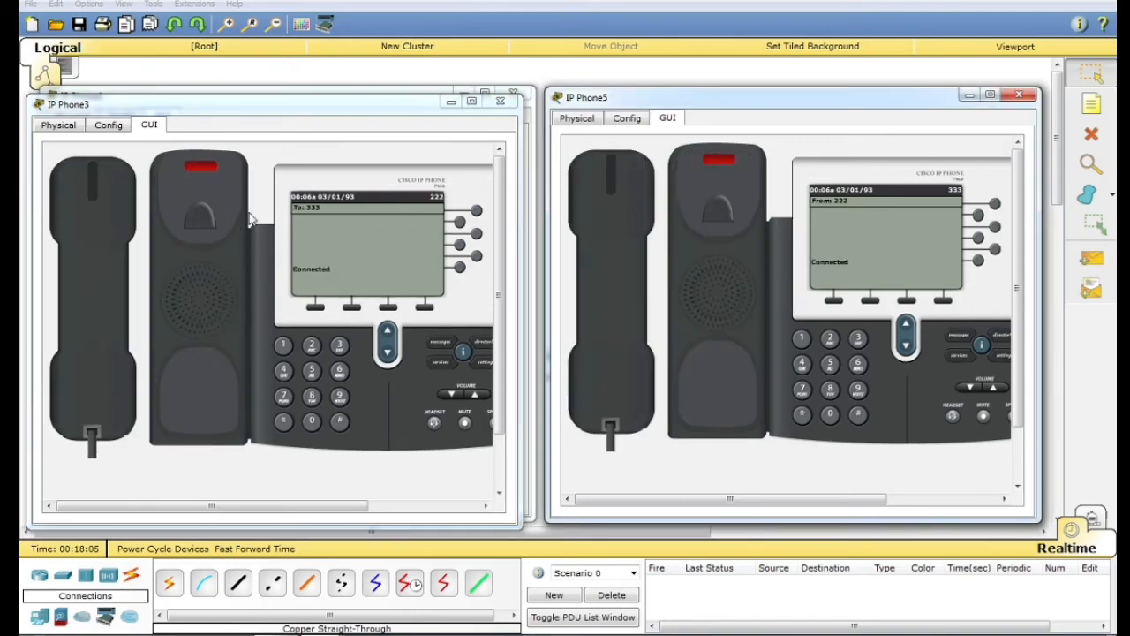
click(97, 247)
Call extension 222 from IP Phone5, answer it on IP Phone3, and close all the phone windows
click(869, 208)
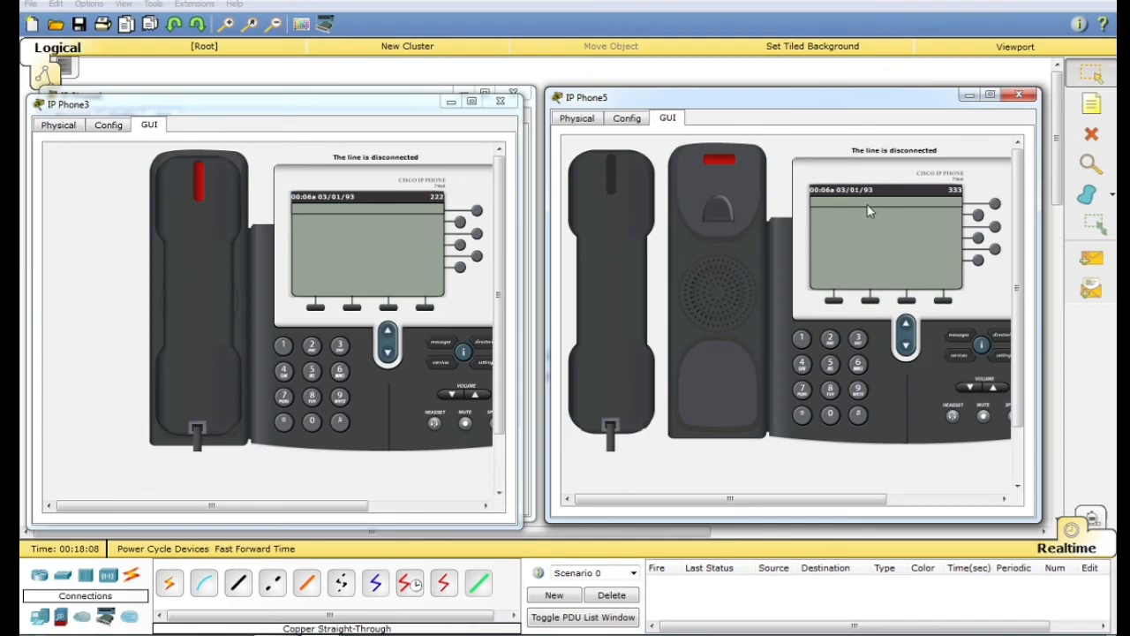
text(222)
click(694, 243)
click(721, 250)
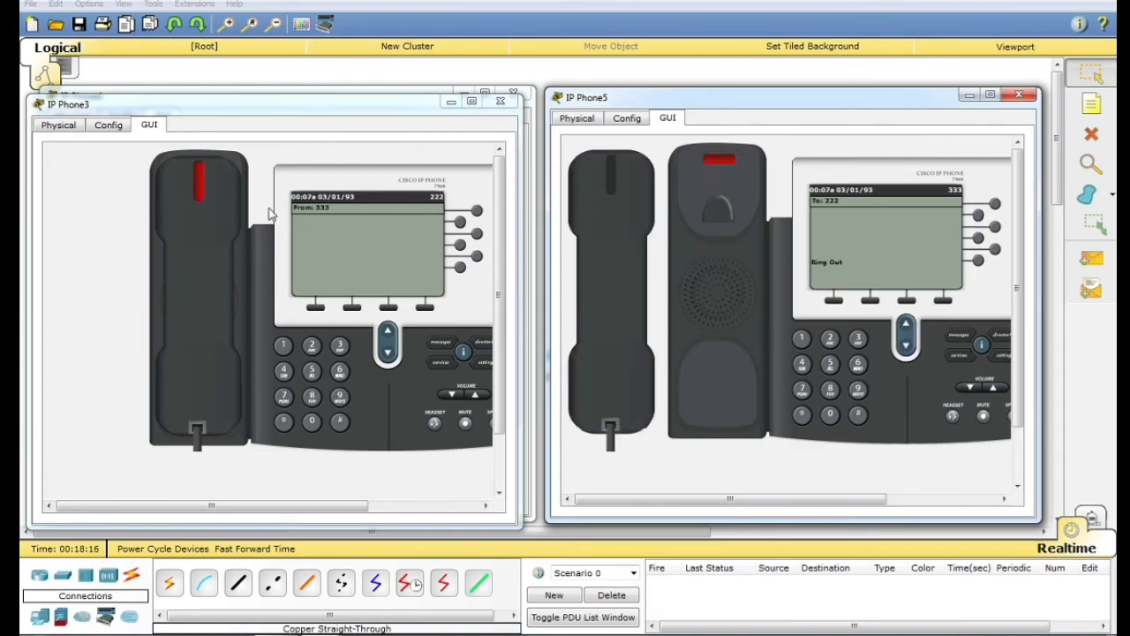
click(202, 226)
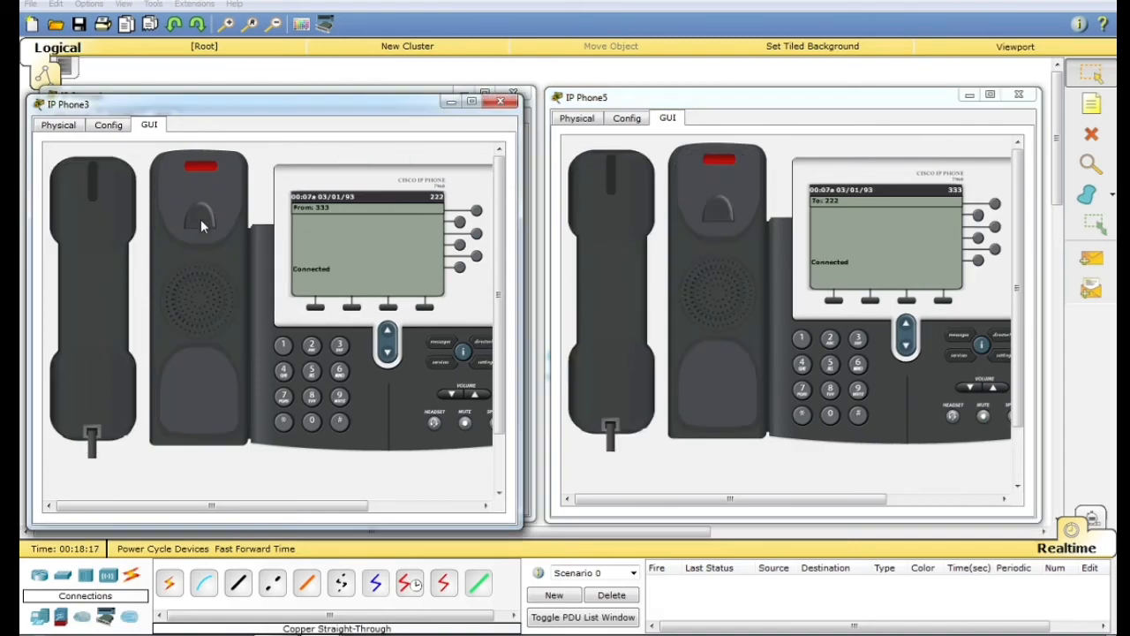
click(512, 99)
click(513, 94)
click(1020, 95)
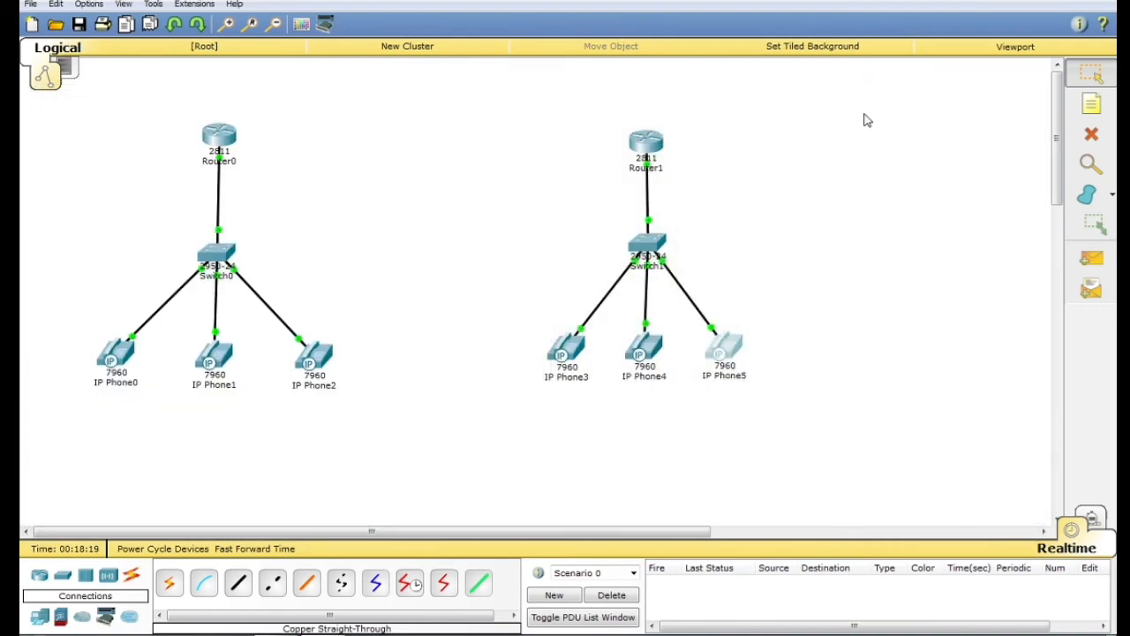
drag(456, 104, 809, 428)
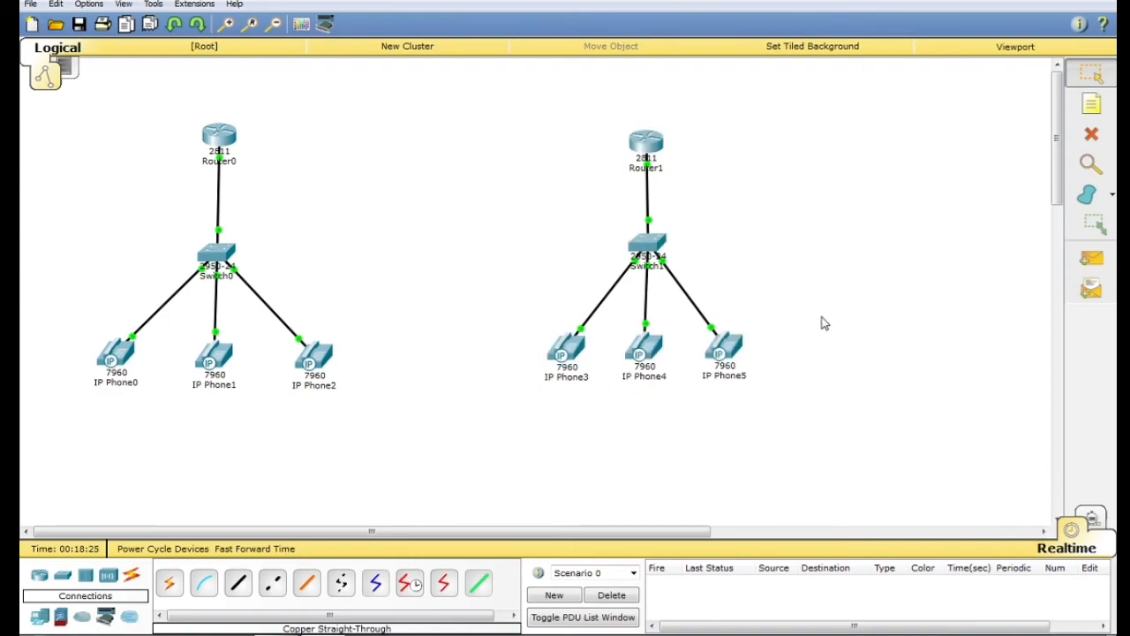
drag(54, 132, 355, 427)
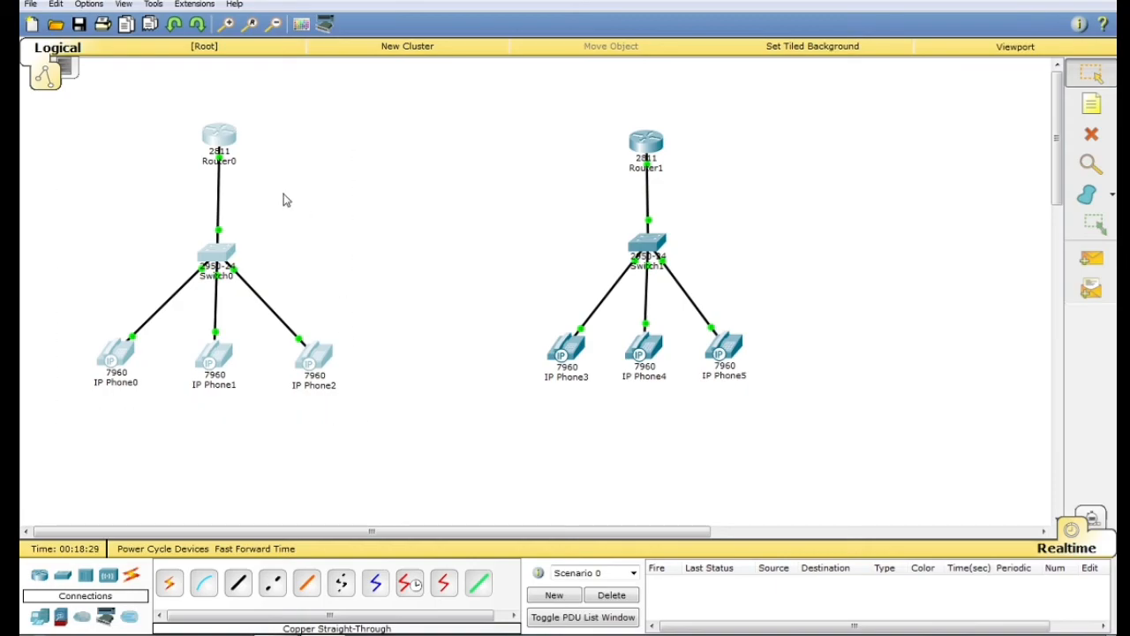
click(302, 200)
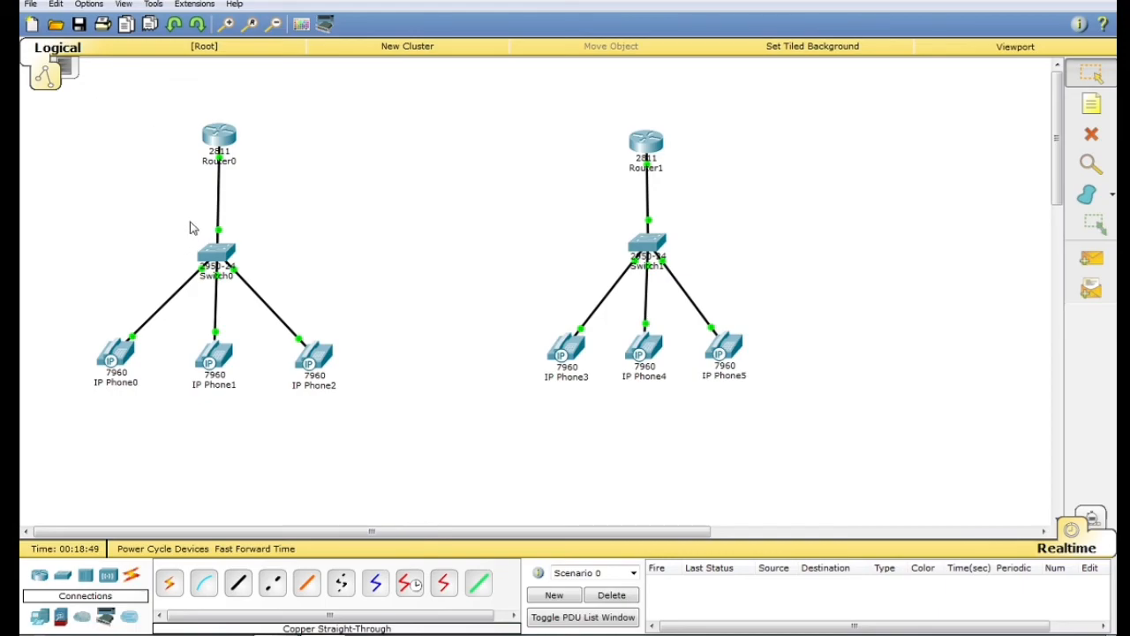
Review Router0's FastEthernet0/0 address settings and its command-line configuration history, and close the router window
click(209, 159)
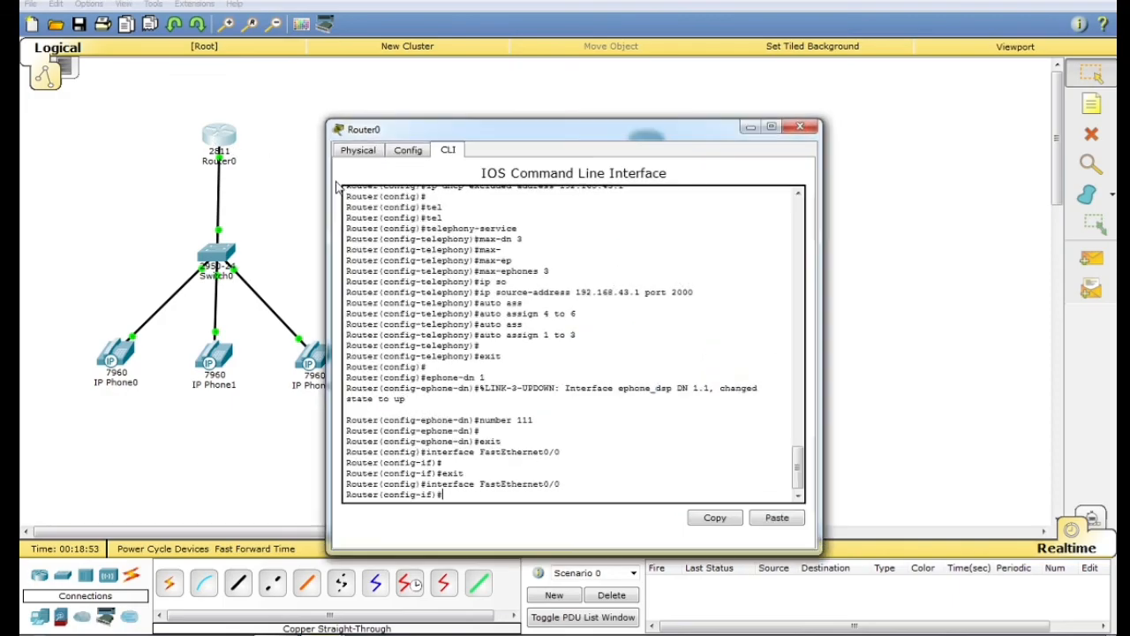
click(422, 153)
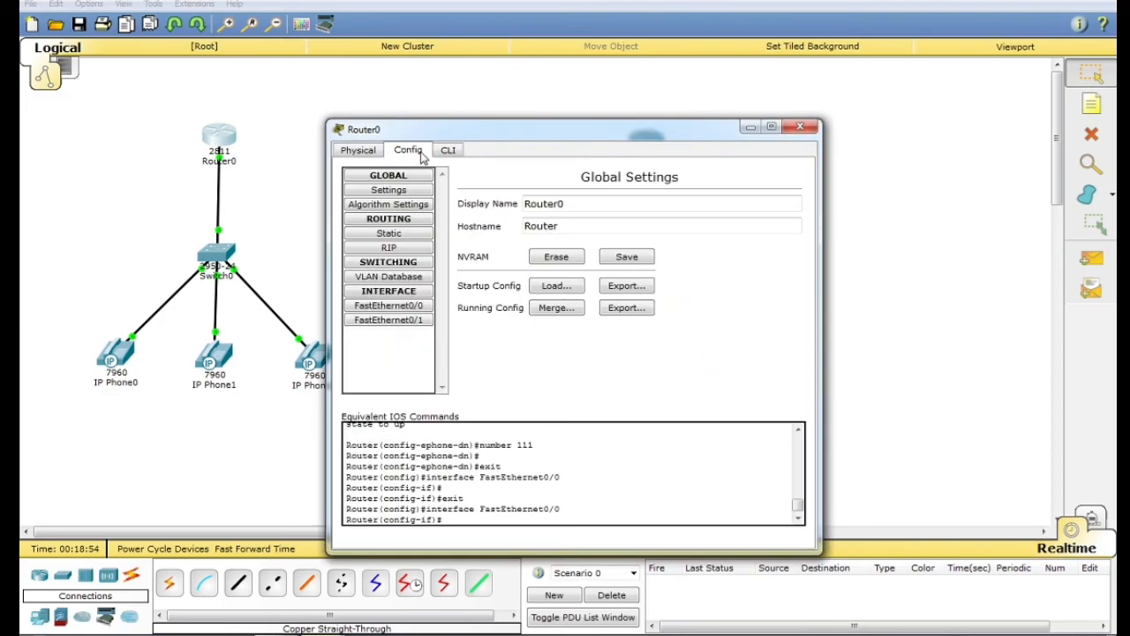
click(406, 309)
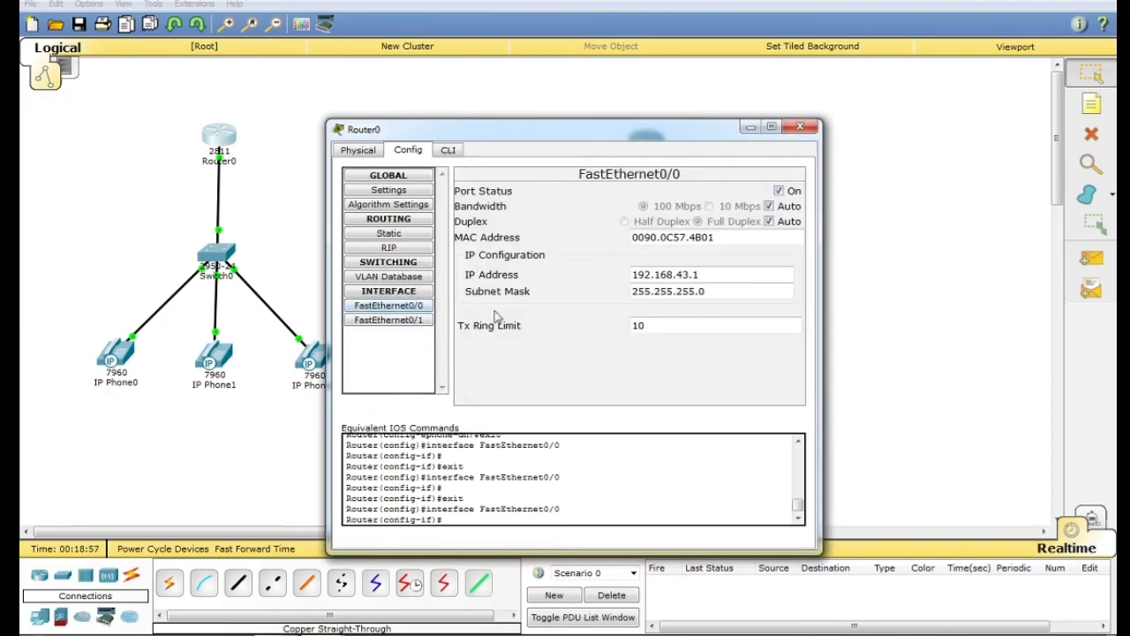
click(448, 150)
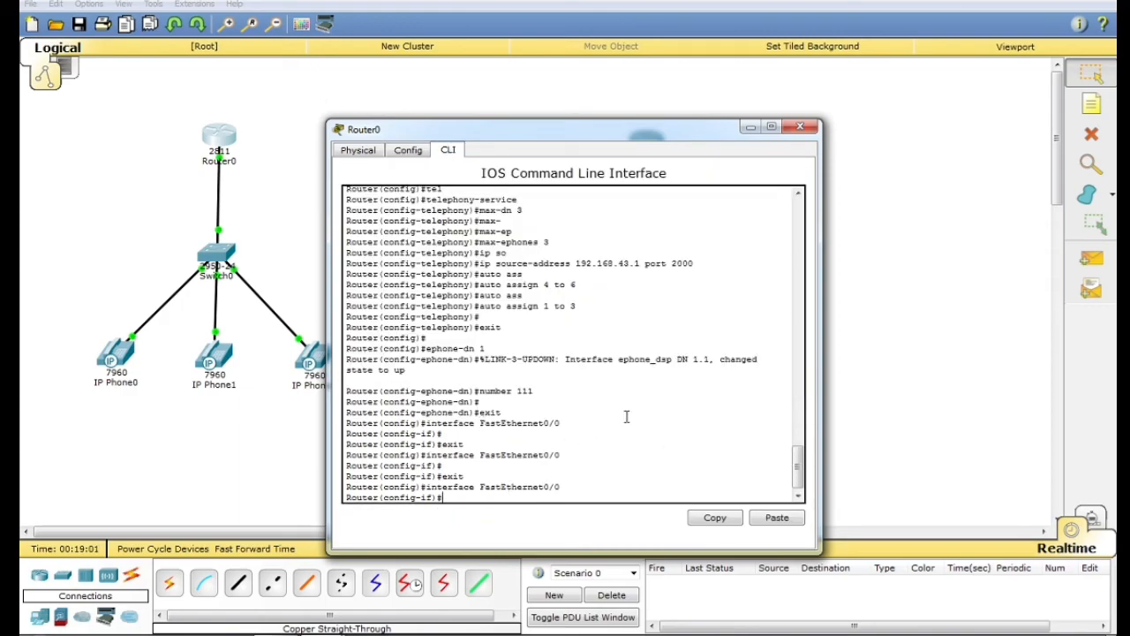
click(408, 152)
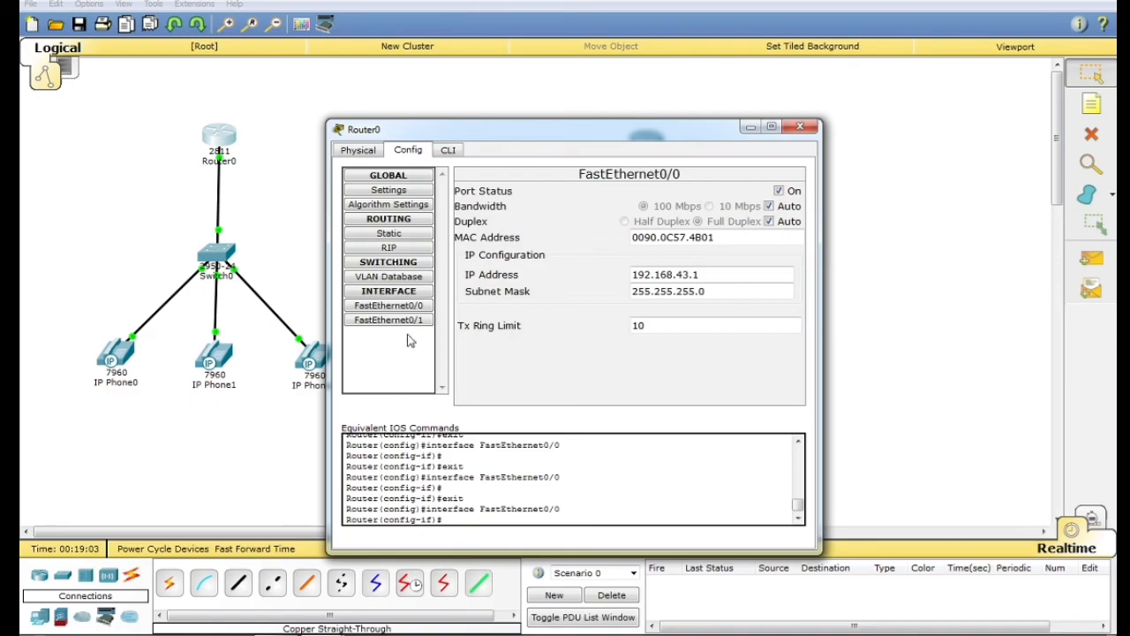
click(449, 150)
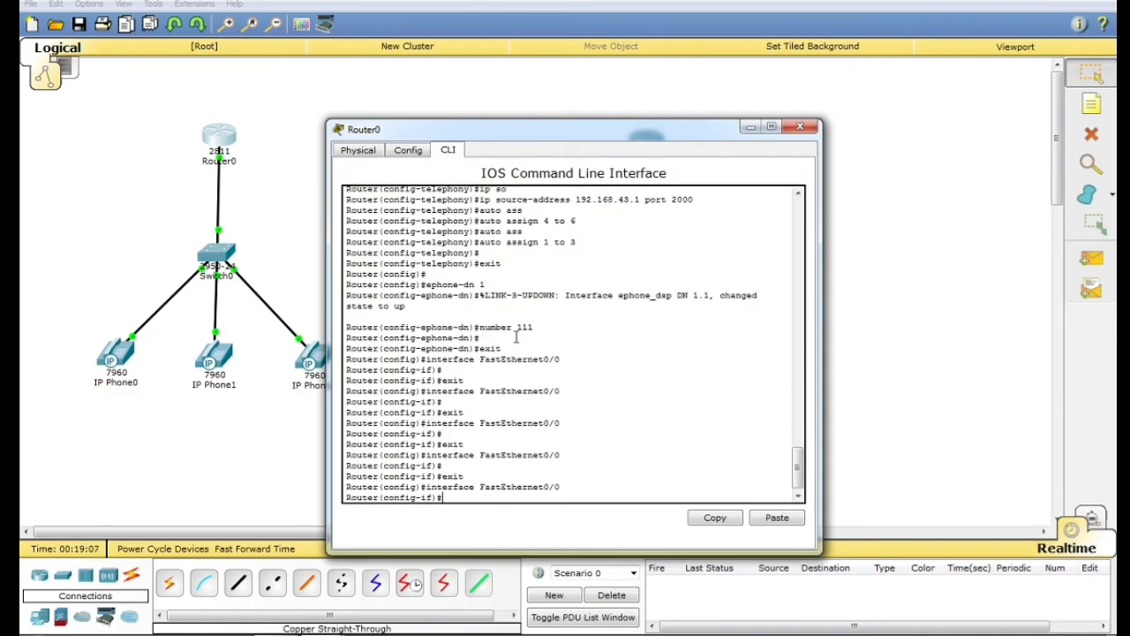
click(800, 127)
Review Router1's FastEthernet0/0 address settings and its command-line configuration history, and close the router window
click(646, 141)
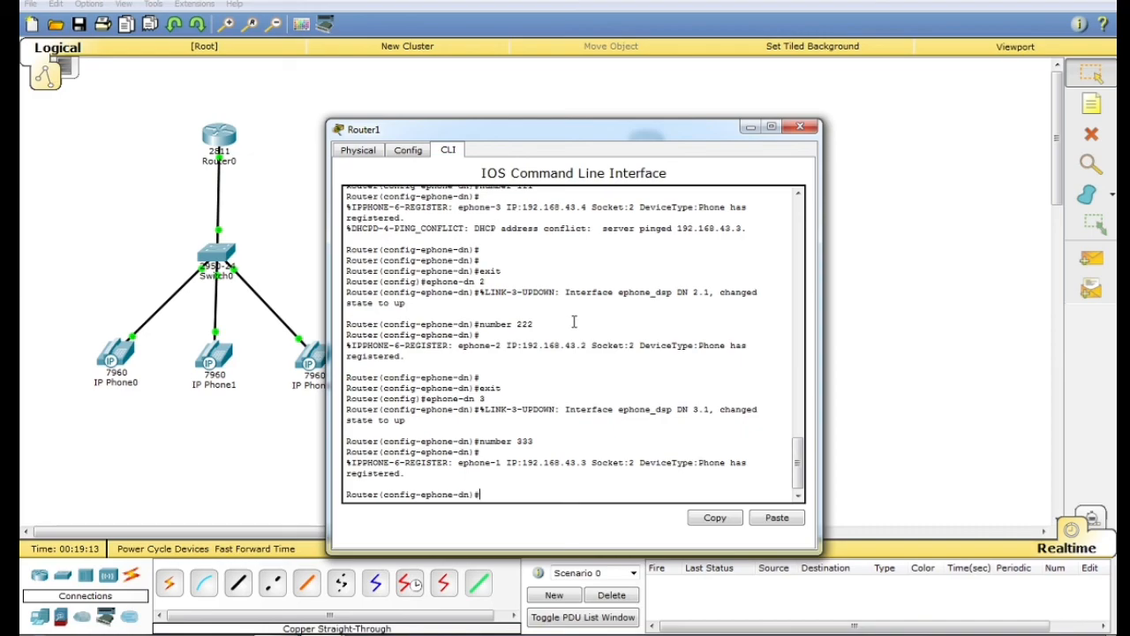
click(409, 151)
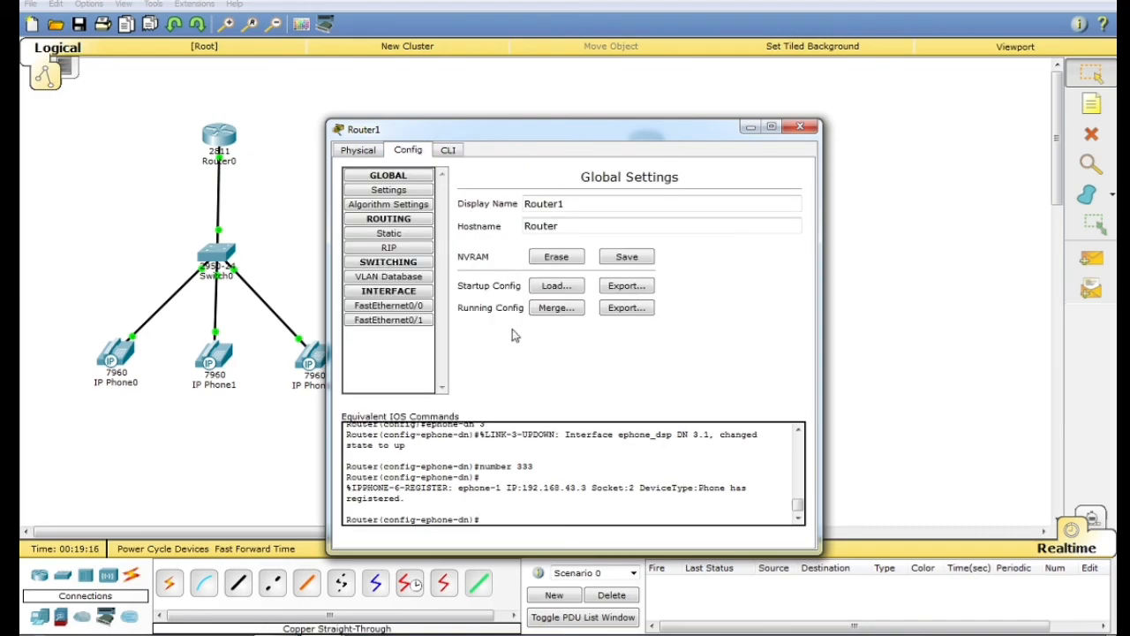
click(410, 309)
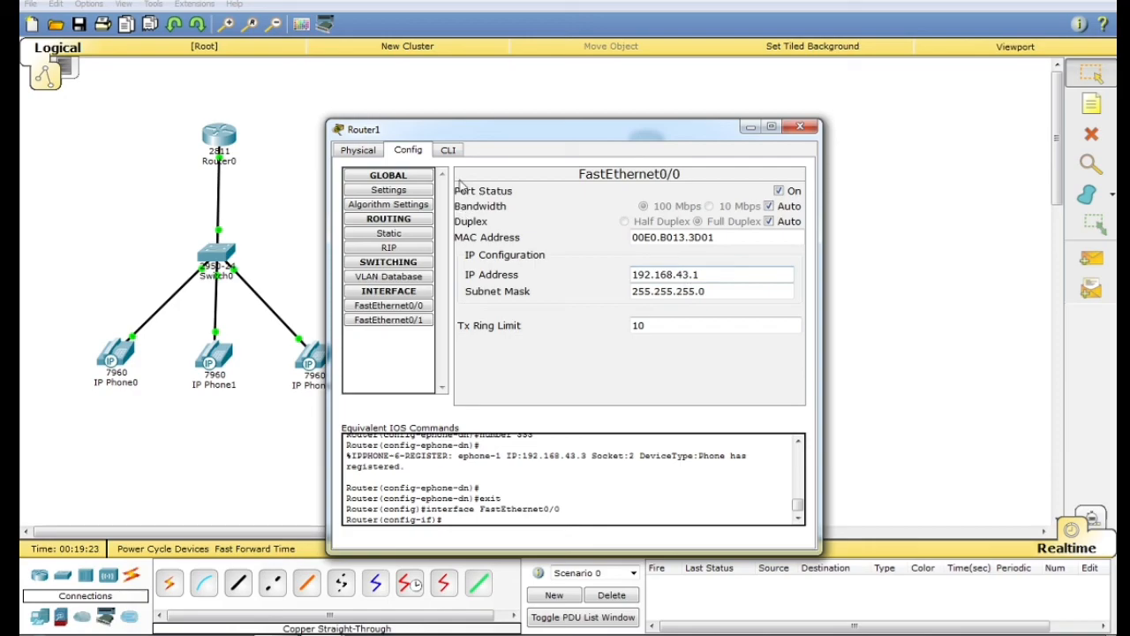
click(455, 152)
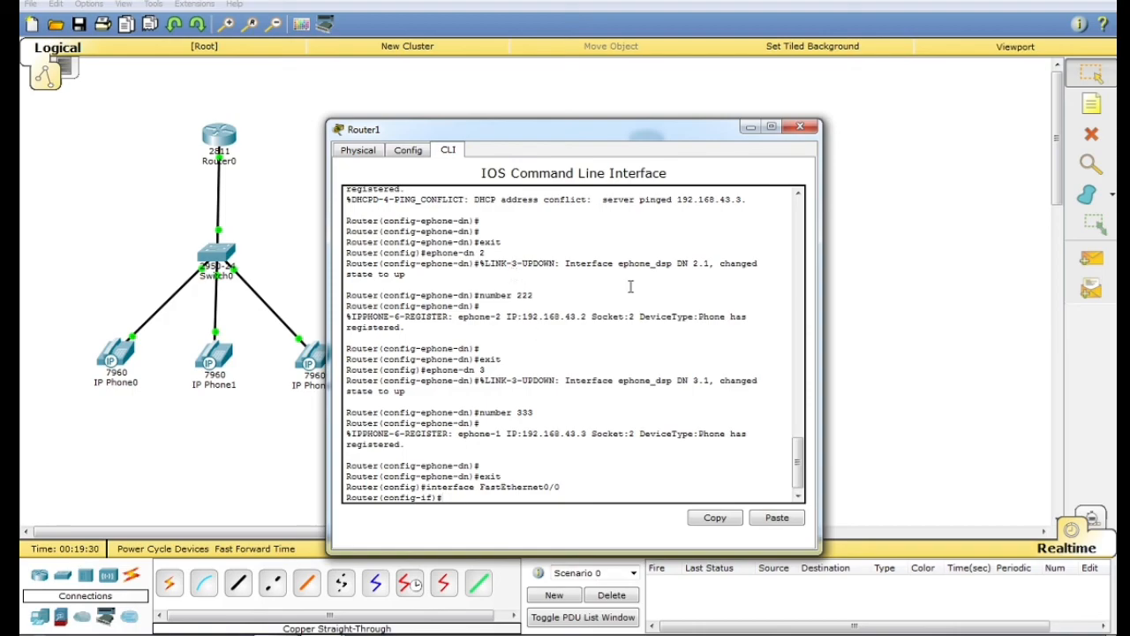
click(801, 129)
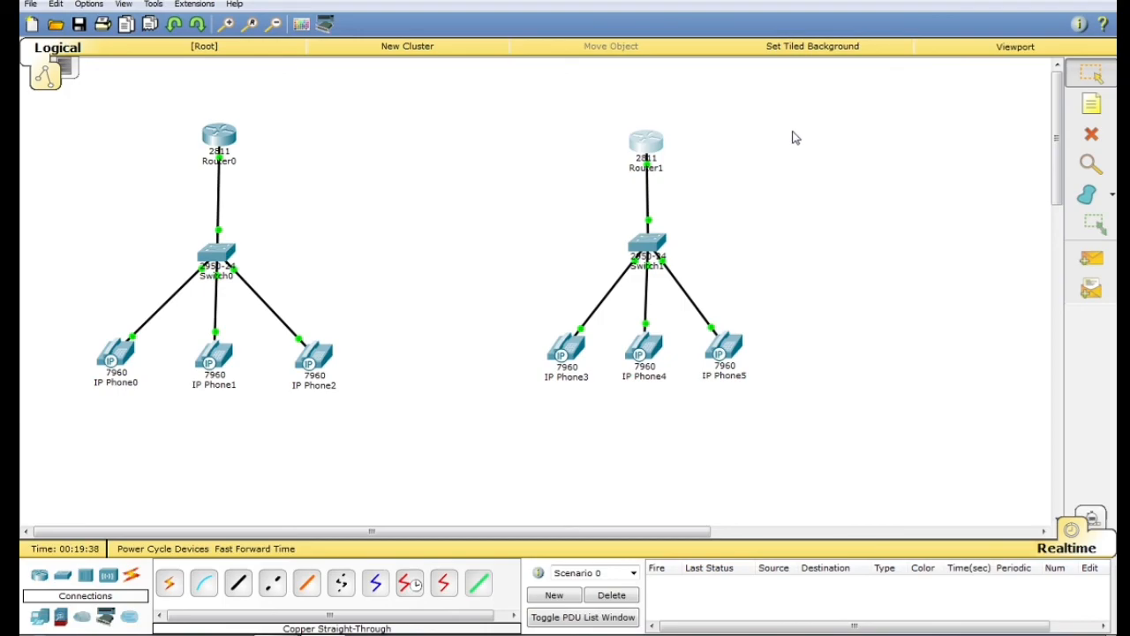
click(275, 635)
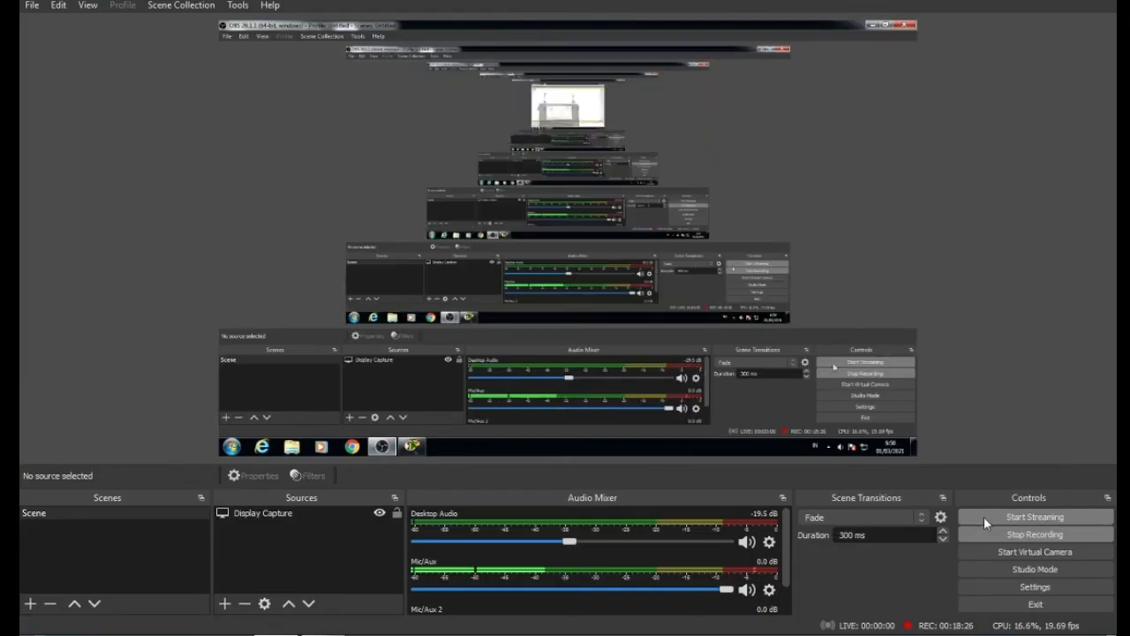